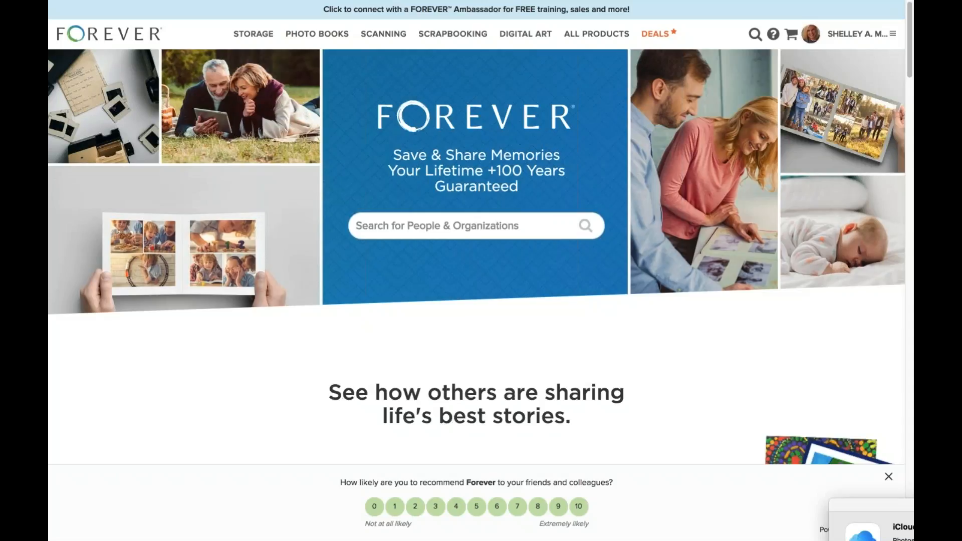
# Open the account side panel from the header and go to the Friends & Family page.
pyautogui.moveTo(300, 4)
pyautogui.click(891, 34)
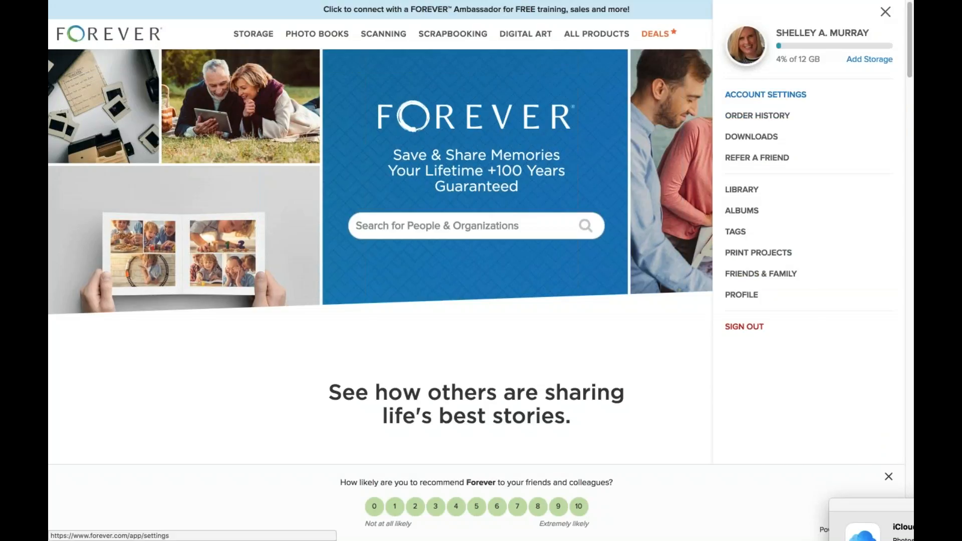
pyautogui.click(885, 12)
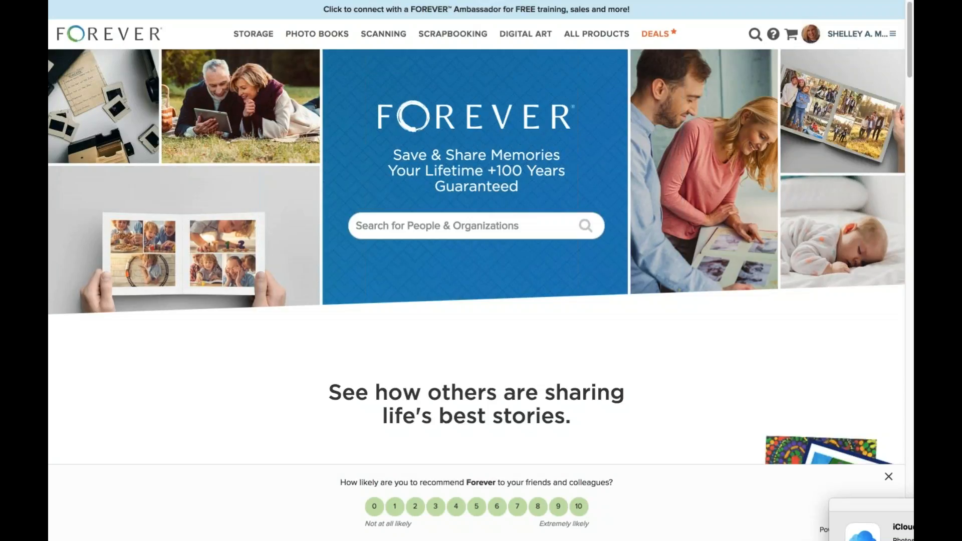
pyautogui.click(858, 33)
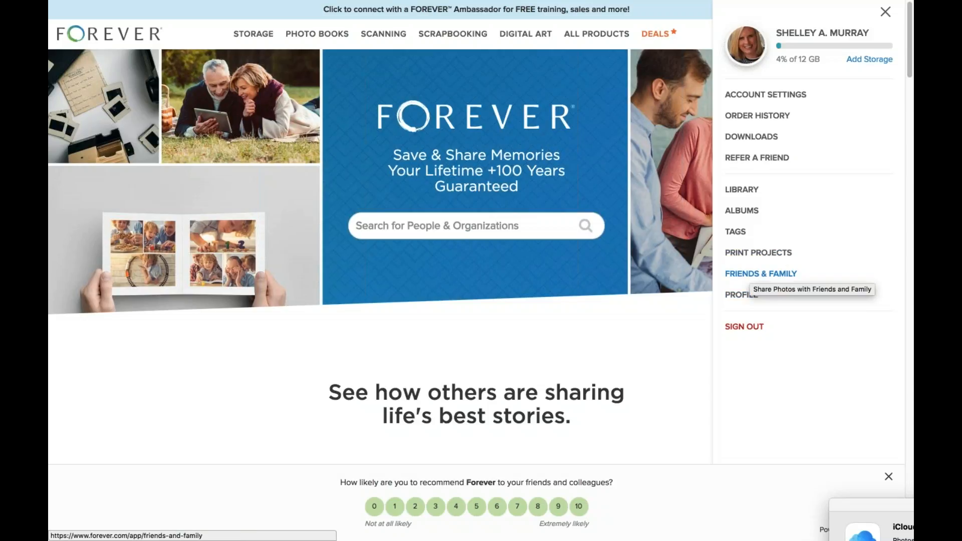
pyautogui.click(760, 275)
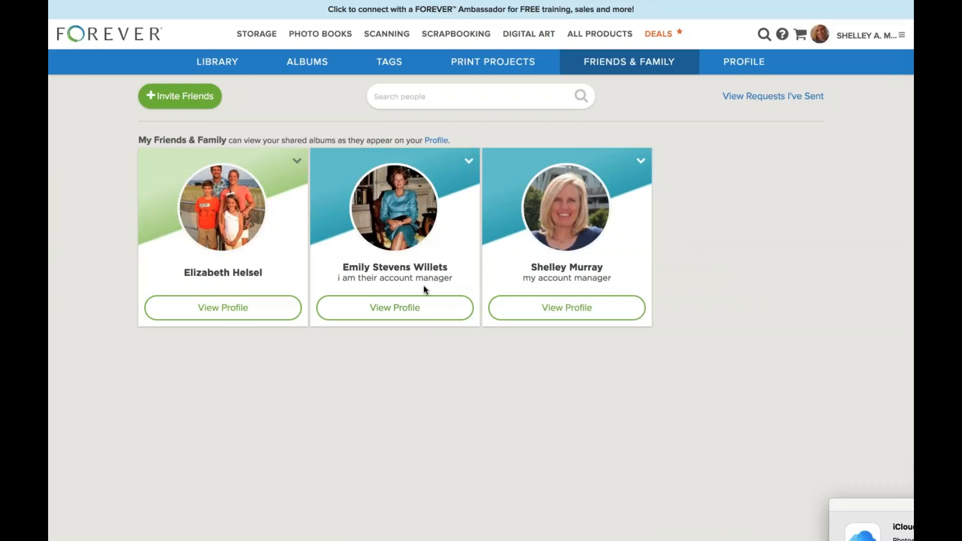
# Open the profile of the managed family member from the Friends & Family cards.
pyautogui.click(401, 310)
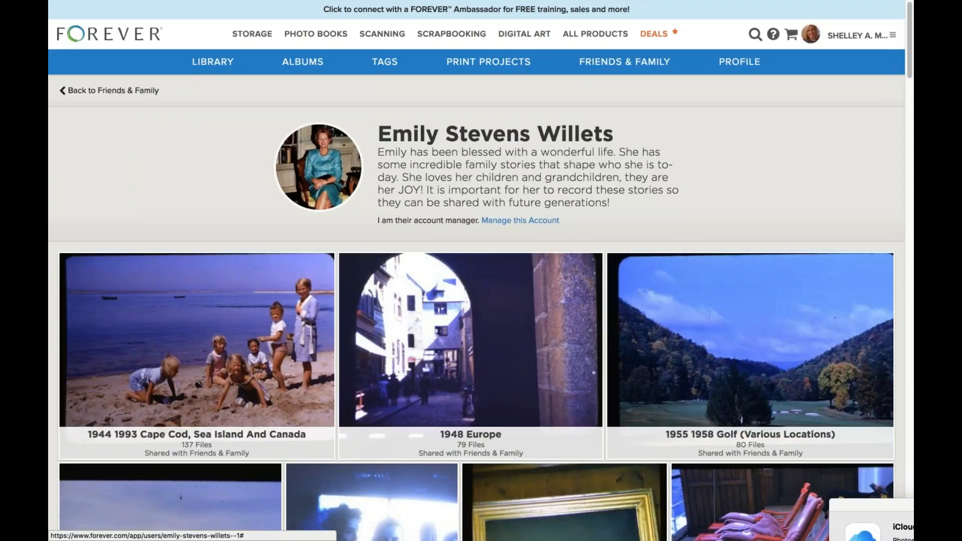
# Scroll through the managed member's bio, storage bar and shared albums.
pyautogui.scroll(-1, 523, 402)
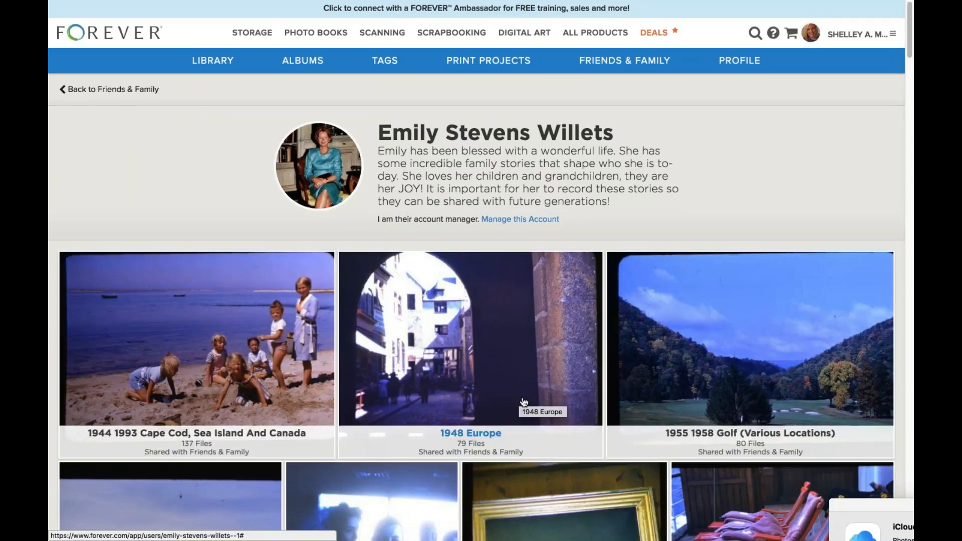
pyautogui.scroll(-3, 524, 402)
pyautogui.scroll(-1, 523, 402)
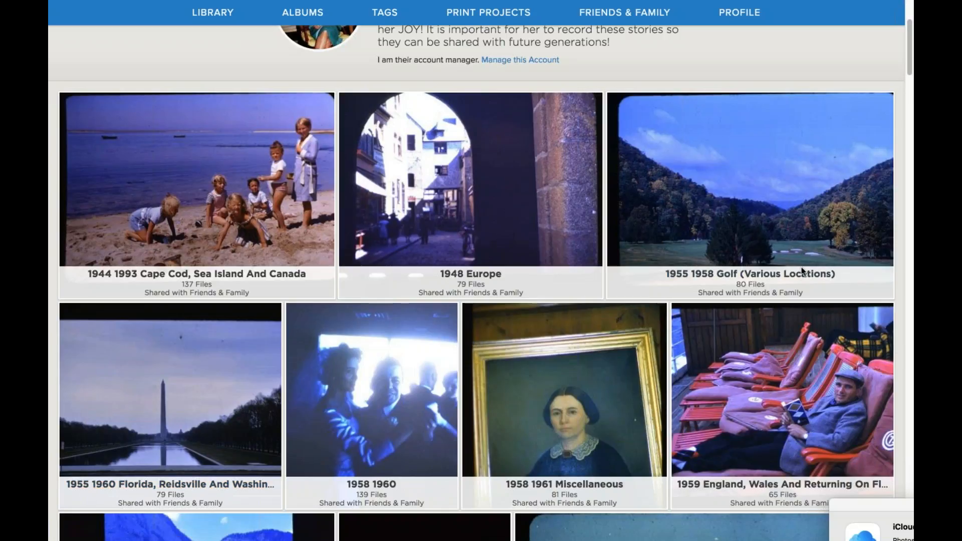
pyautogui.scroll(1, 802, 271)
pyautogui.scroll(2, 801, 266)
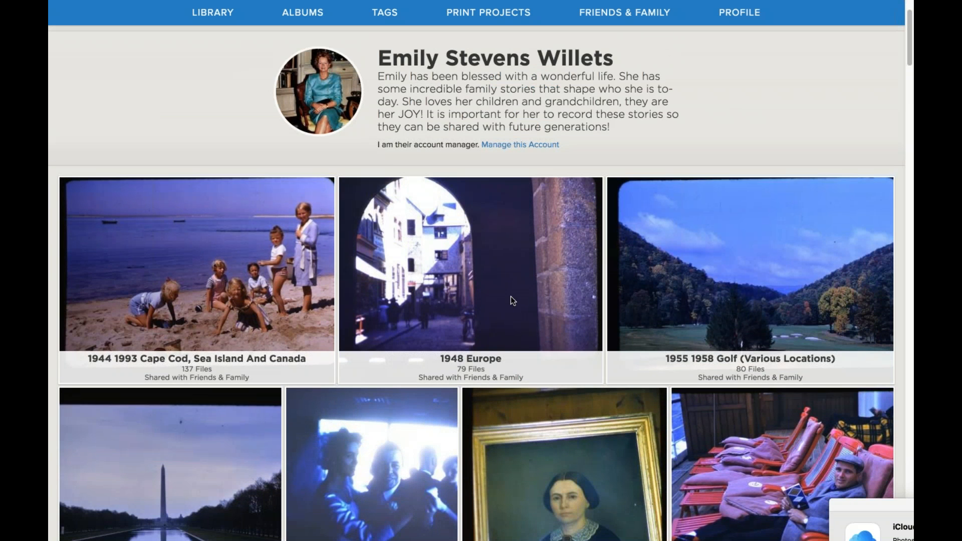
pyautogui.scroll(-4, 239, 452)
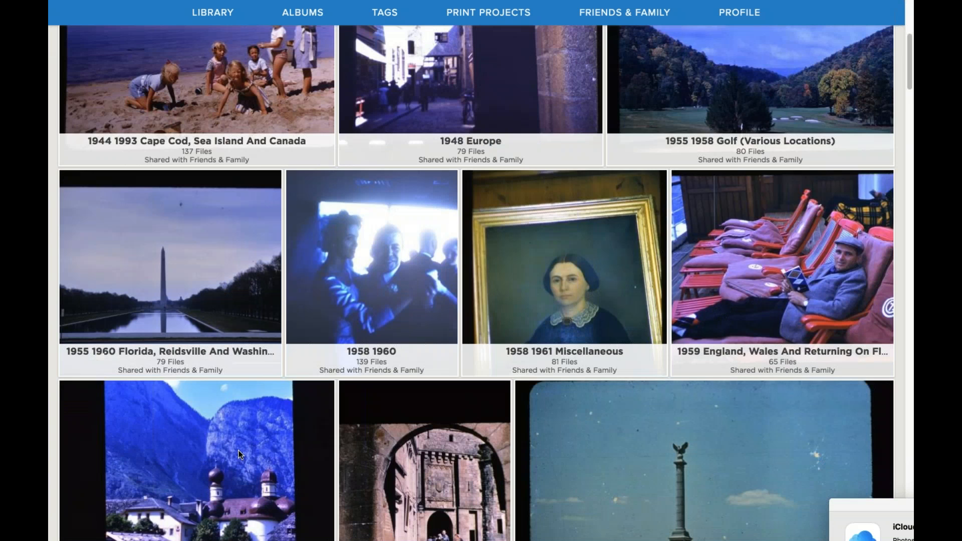
pyautogui.scroll(-4, 239, 449)
pyautogui.scroll(-2, 238, 446)
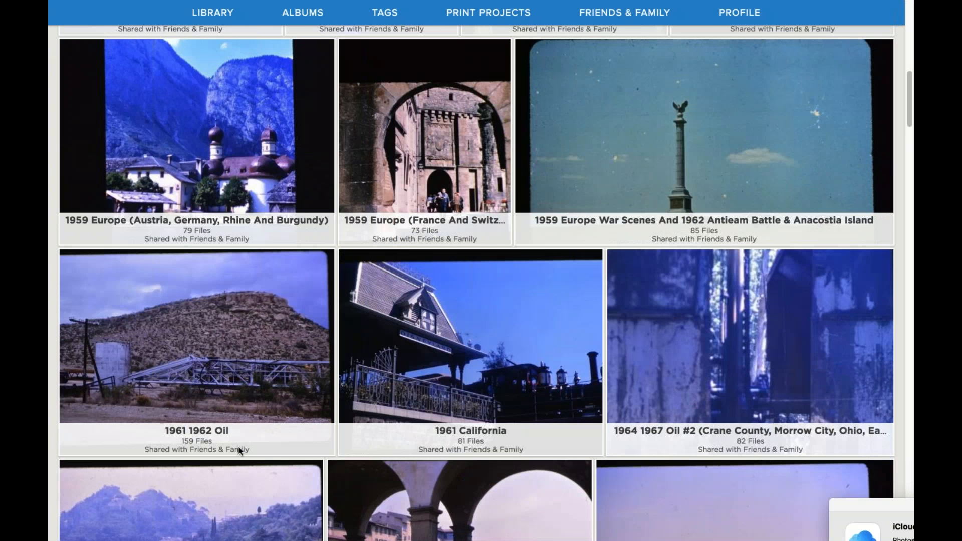
pyautogui.scroll(-1, 238, 450)
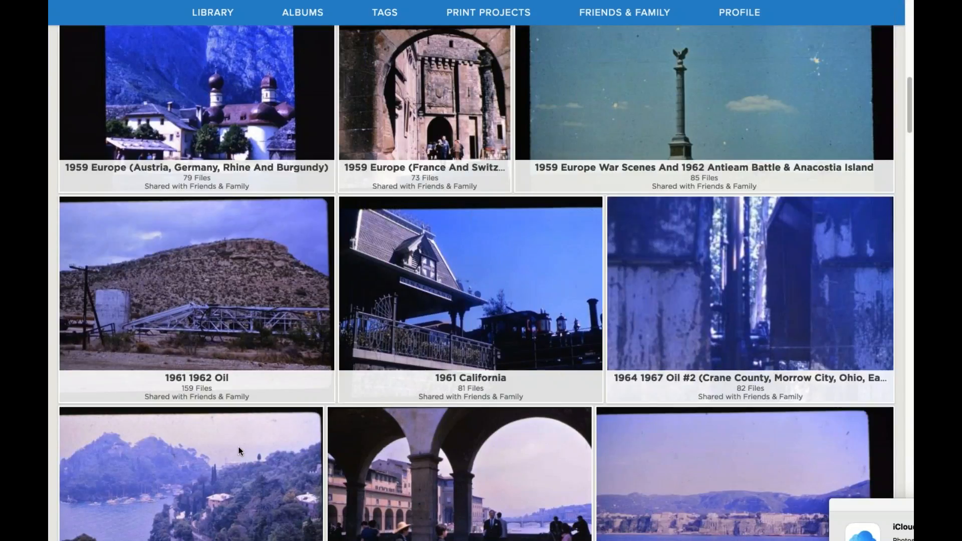
pyautogui.scroll(-2, 239, 450)
pyautogui.scroll(-1, 239, 450)
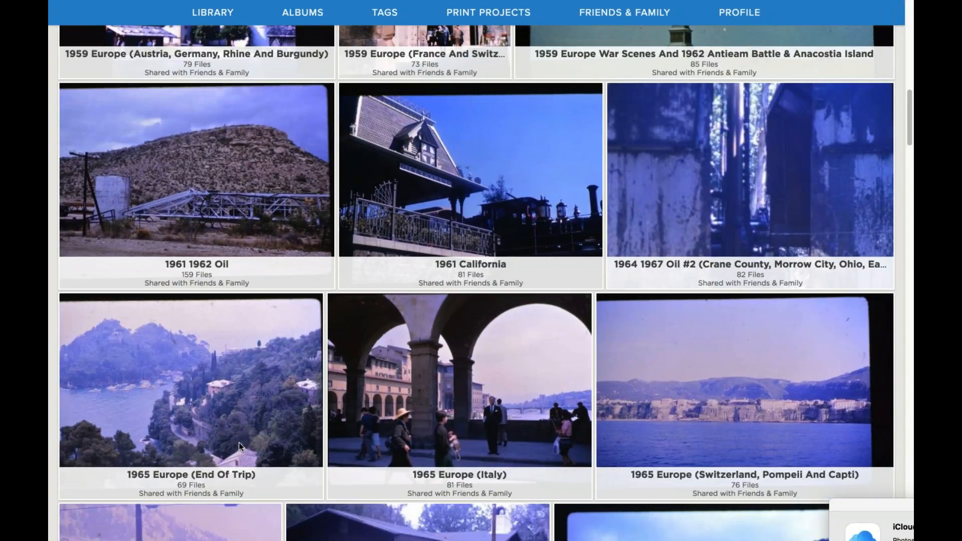
pyautogui.scroll(-2, 239, 443)
pyautogui.scroll(-1, 239, 443)
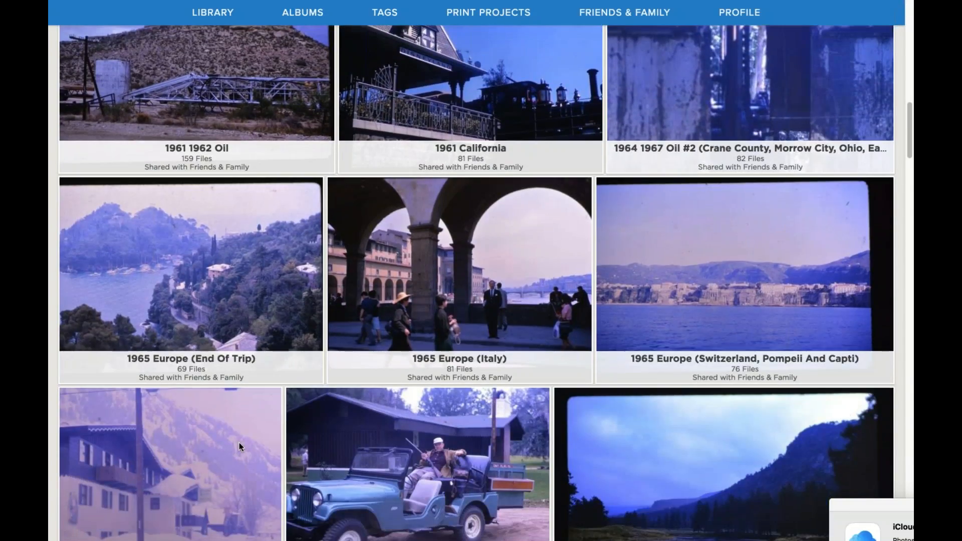
pyautogui.scroll(-2, 239, 446)
pyautogui.scroll(-2, 238, 443)
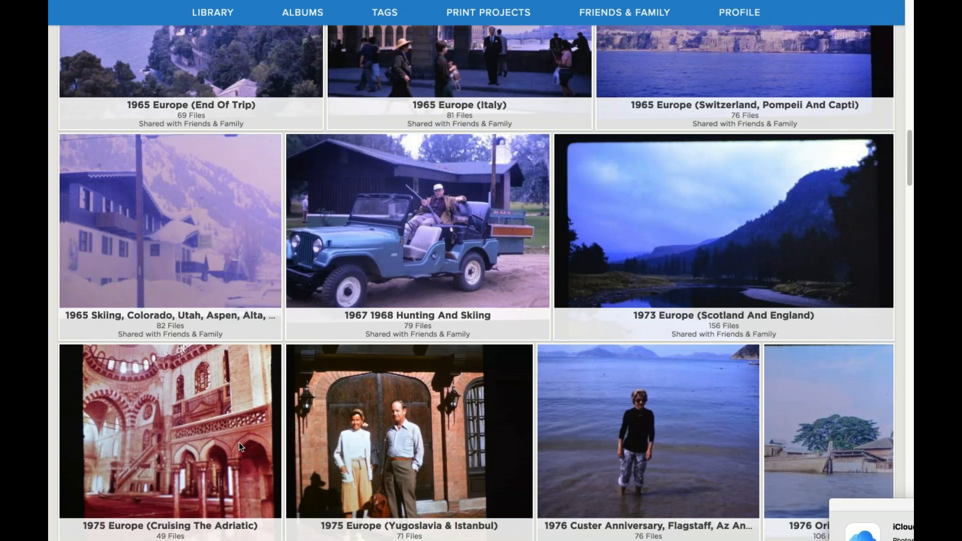
pyautogui.scroll(-2, 239, 446)
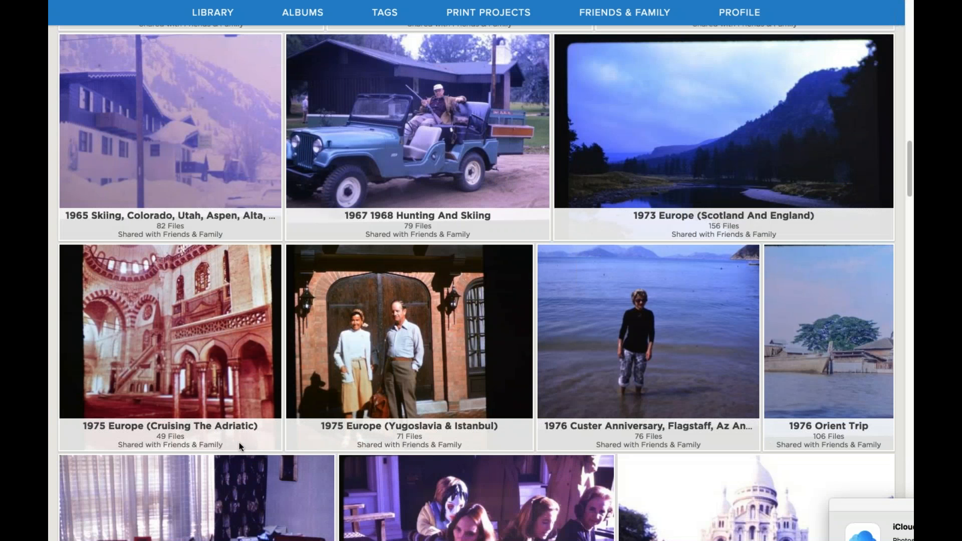
pyautogui.scroll(-2, 483, 279)
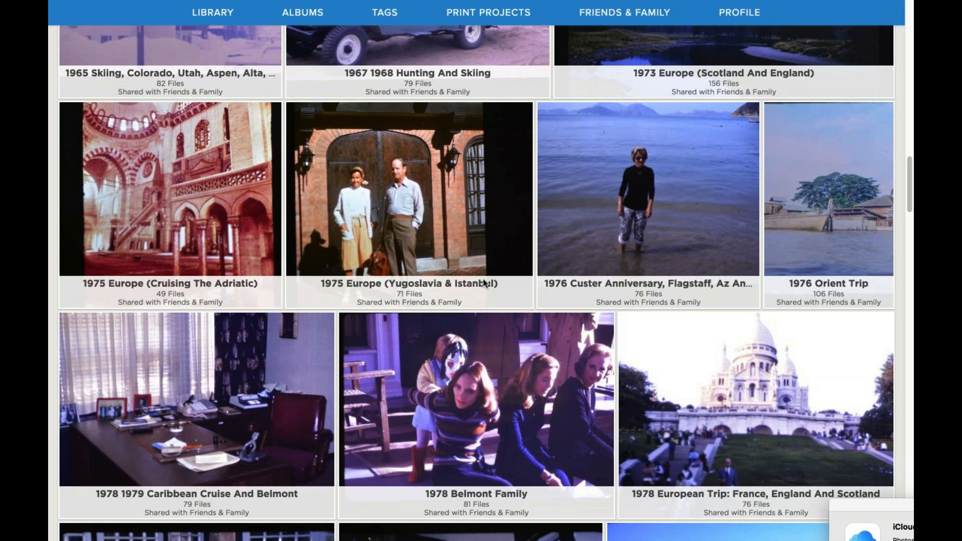
# Scroll back to the top and start managing this person's account.
pyautogui.scroll(3, 483, 278)
pyautogui.scroll(5, 483, 279)
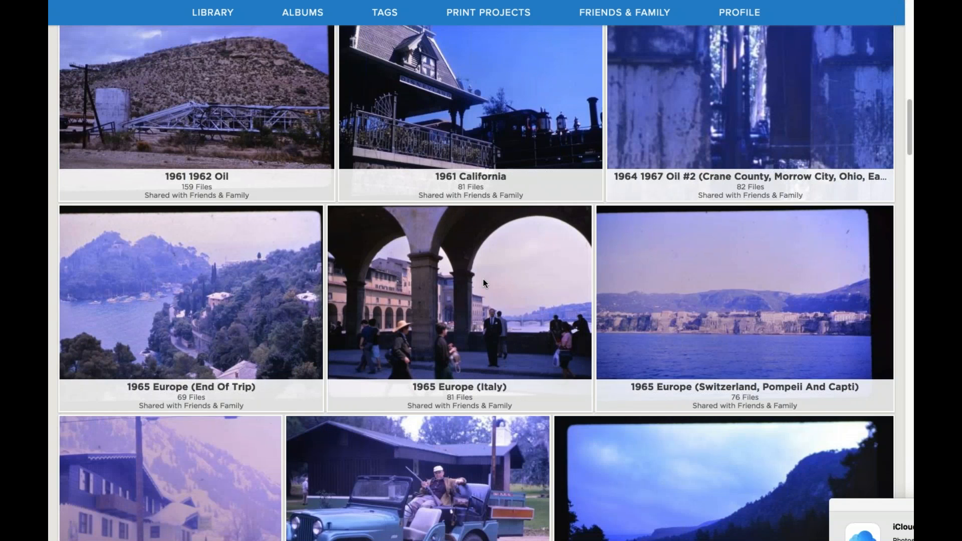
pyautogui.scroll(6, 482, 278)
pyautogui.scroll(6, 482, 278)
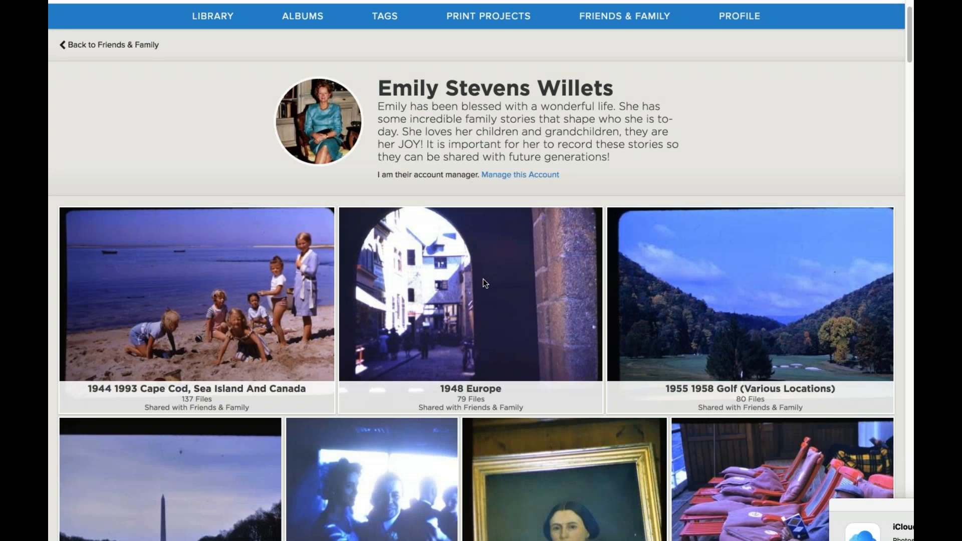
pyautogui.scroll(1, 483, 278)
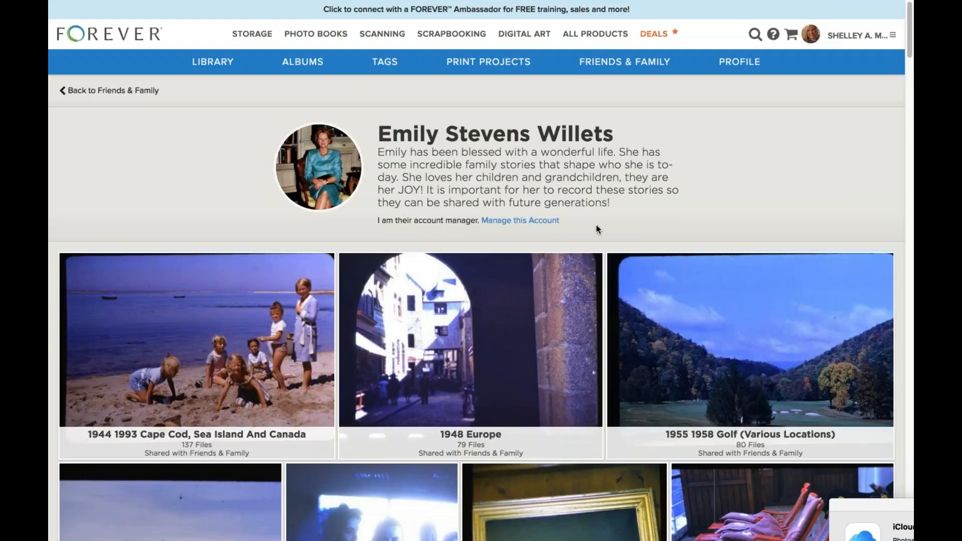
pyautogui.click(507, 221)
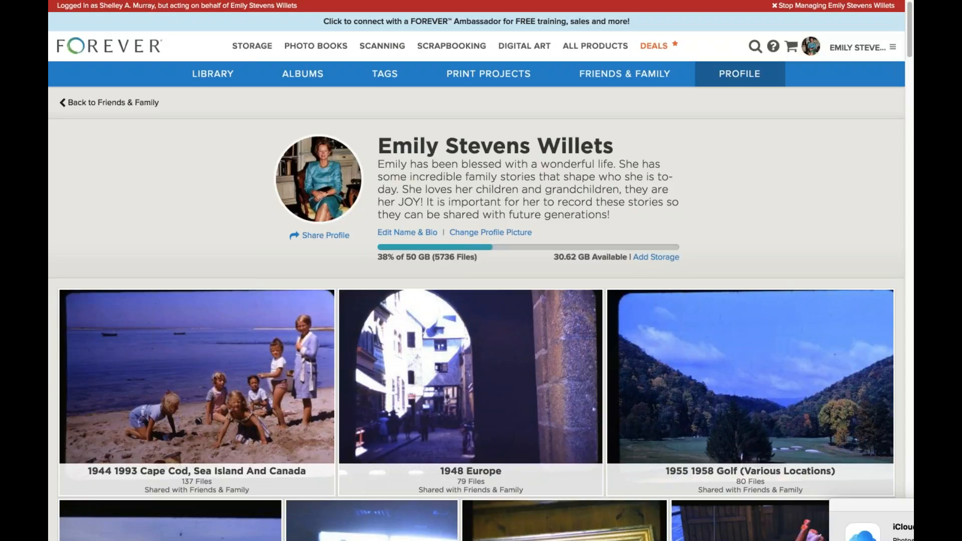
# Search albums by the ancestor's first name and open the ancestors album to browse its nested albums.
pyautogui.click(309, 75)
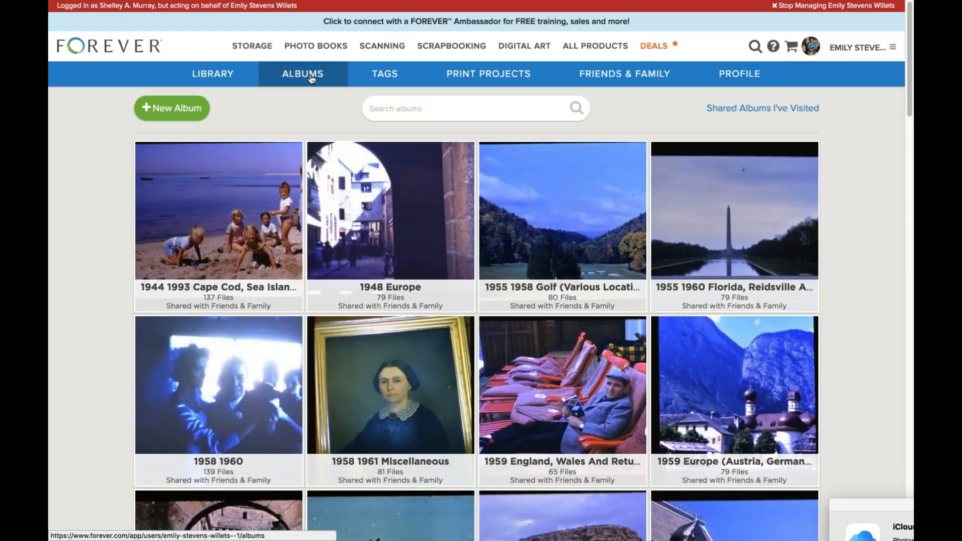
pyautogui.write('emily')
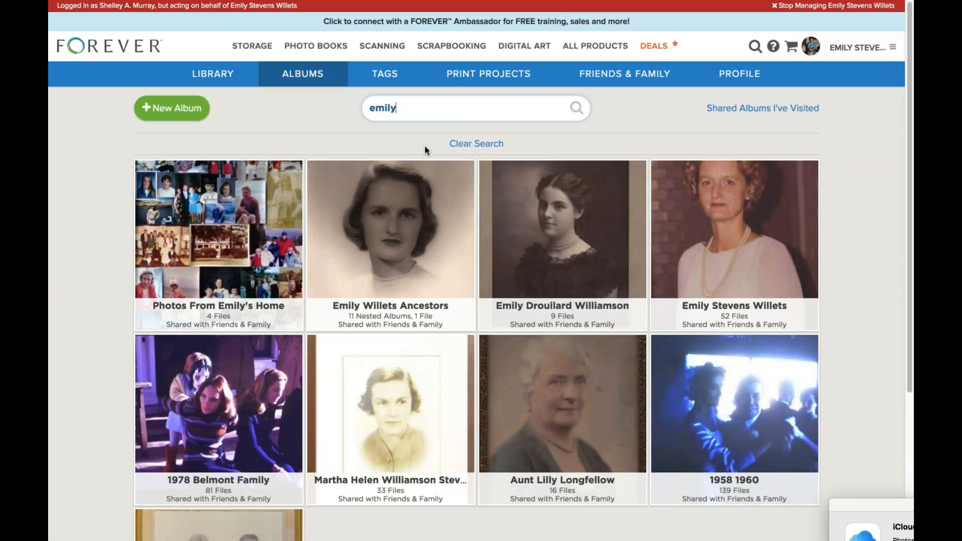
pyautogui.click(401, 215)
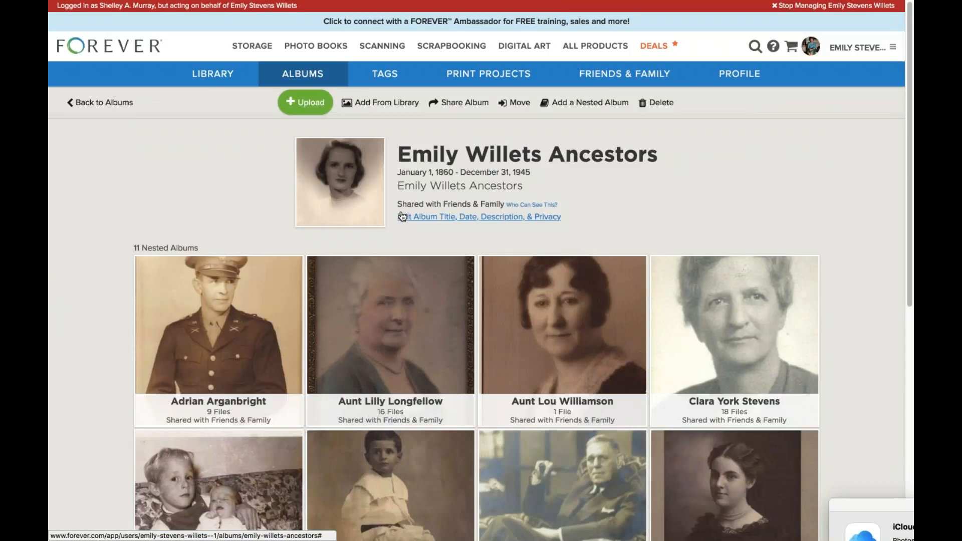
pyautogui.scroll(-2, 796, 246)
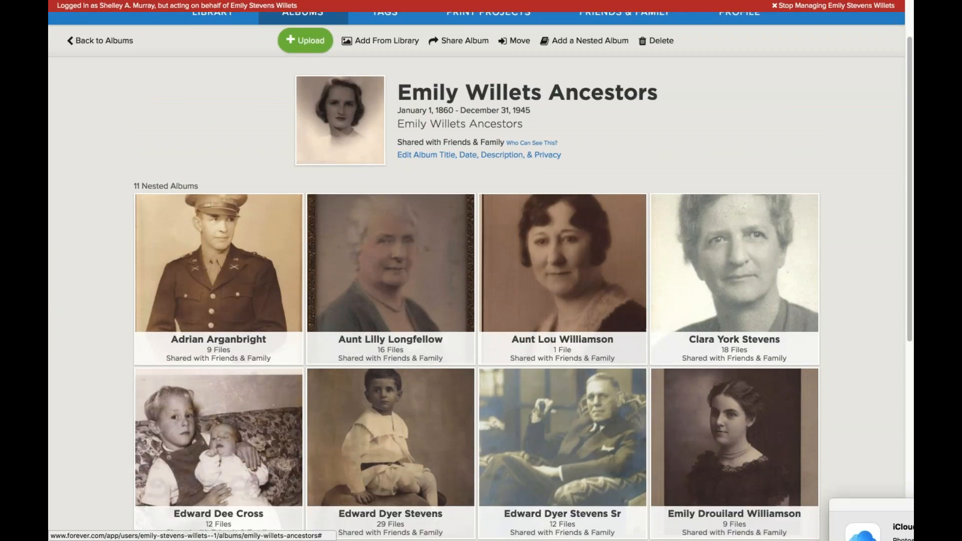
pyautogui.scroll(-5, 476, 277)
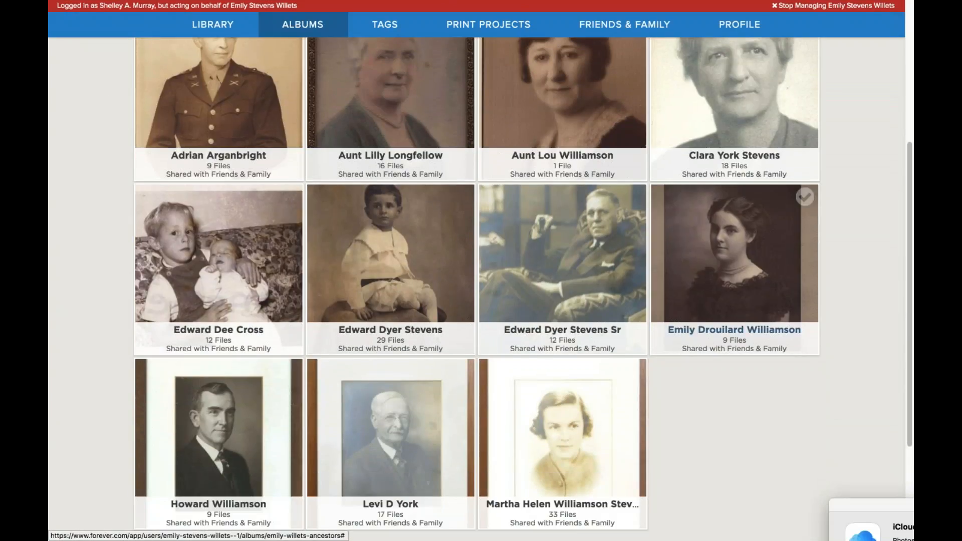
pyautogui.scroll(1, 887, 209)
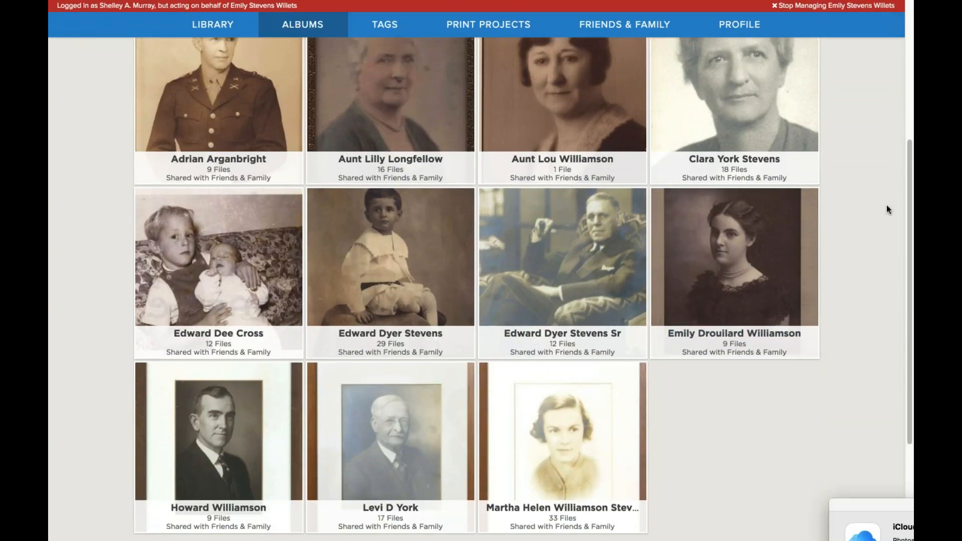
pyautogui.scroll(3, 885, 205)
# Open the 1890–1906 nested album and view its first photo, the framed bridal portrait.
pyautogui.click(733, 323)
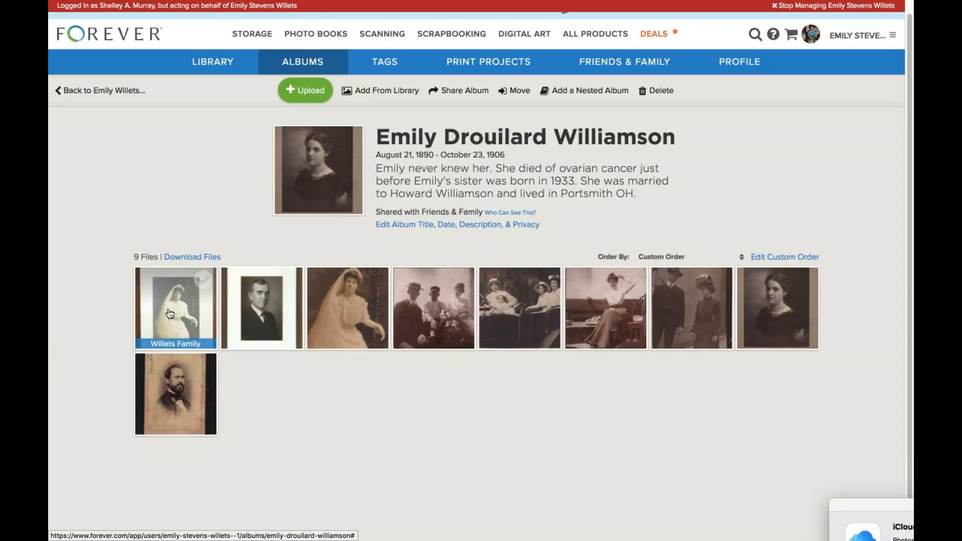
pyautogui.click(169, 313)
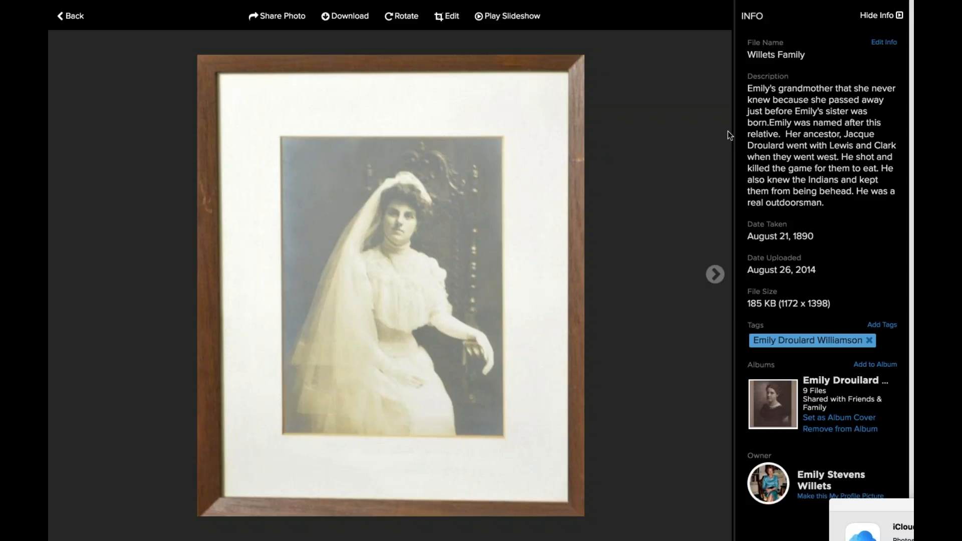
# Advance two photos to the sepia portrait of the veiled bride dated September 25, 1877.
pyautogui.click(716, 273)
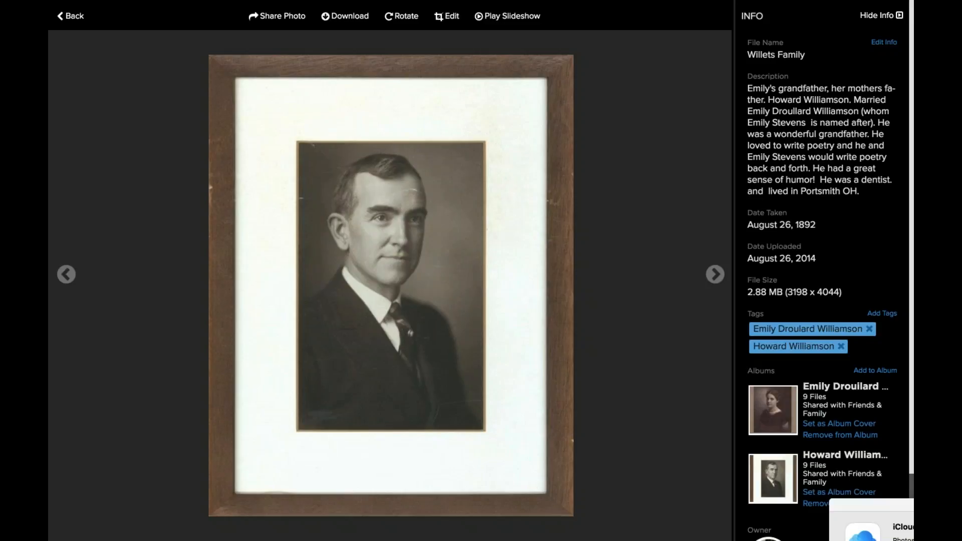
pyautogui.click(714, 274)
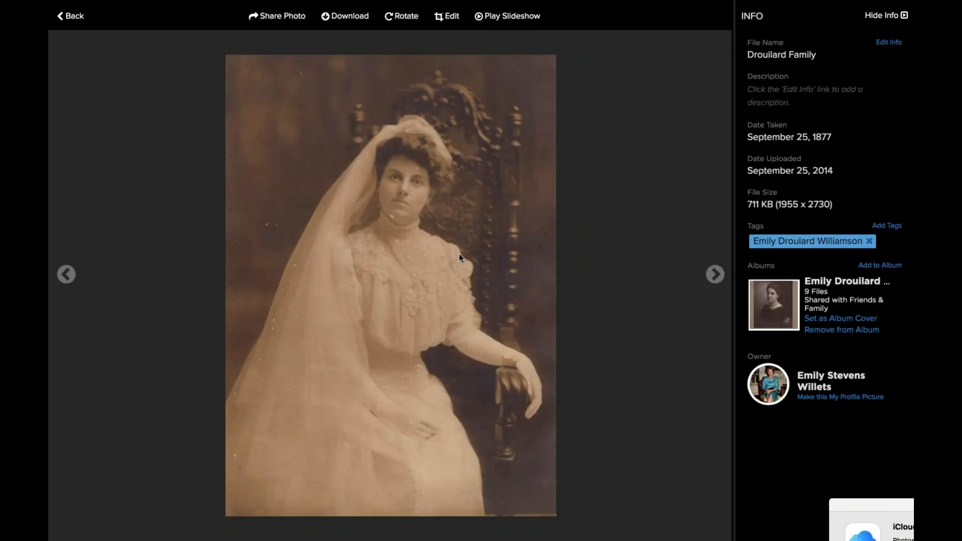
# Return to the album grid and stop managing the family member's account.
pyautogui.click(76, 16)
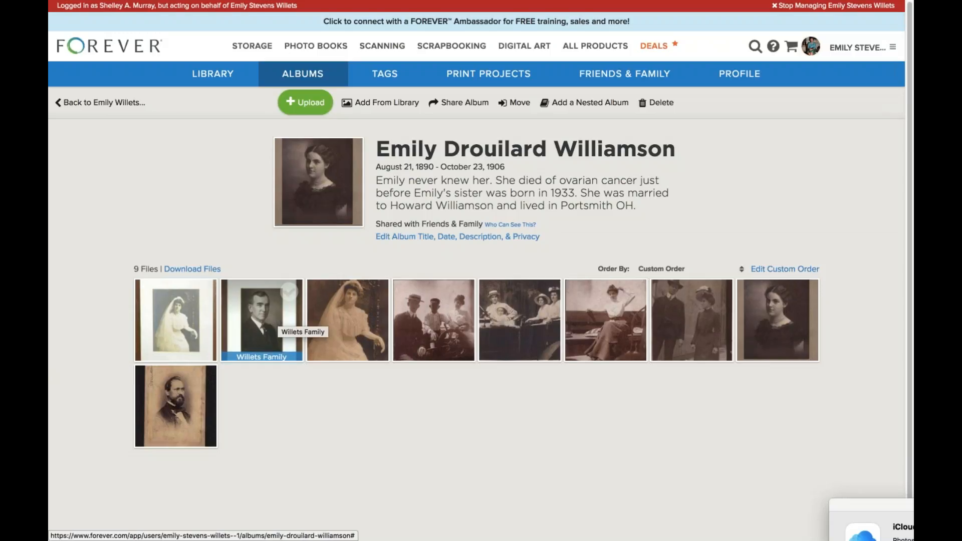
pyautogui.click(805, 7)
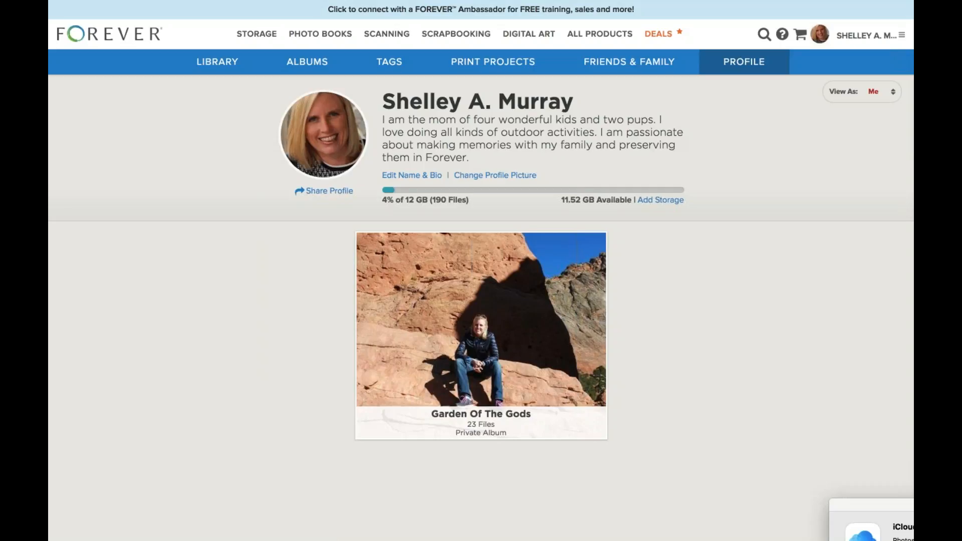
# Load the Forever home page by entering 'forever' in the address bar.
pyautogui.moveTo(260, 1)
pyautogui.click(272, 46)
pyautogui.write('f')
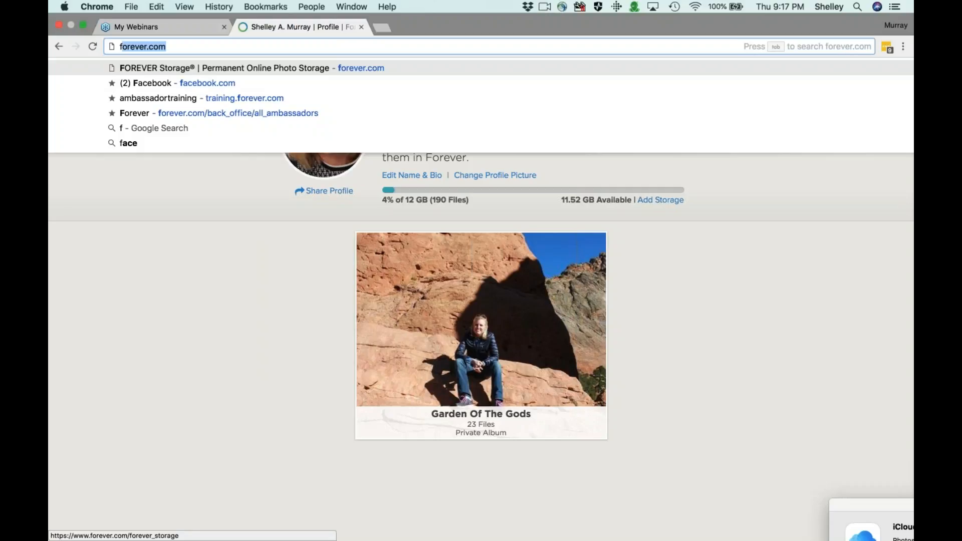
pyautogui.write('orever')
pyautogui.press('Return')
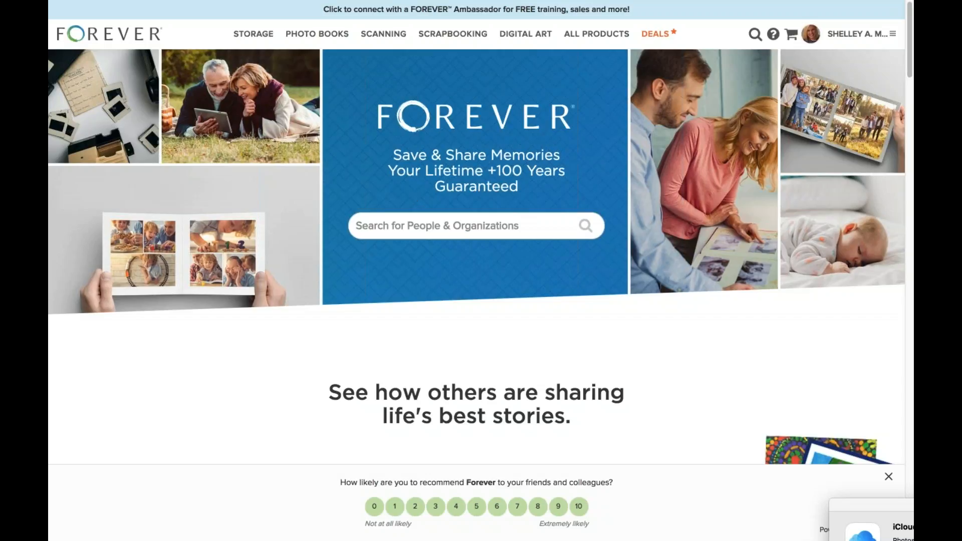
# Search people by first name and open the suggested member's public profile.
pyautogui.click(439, 227)
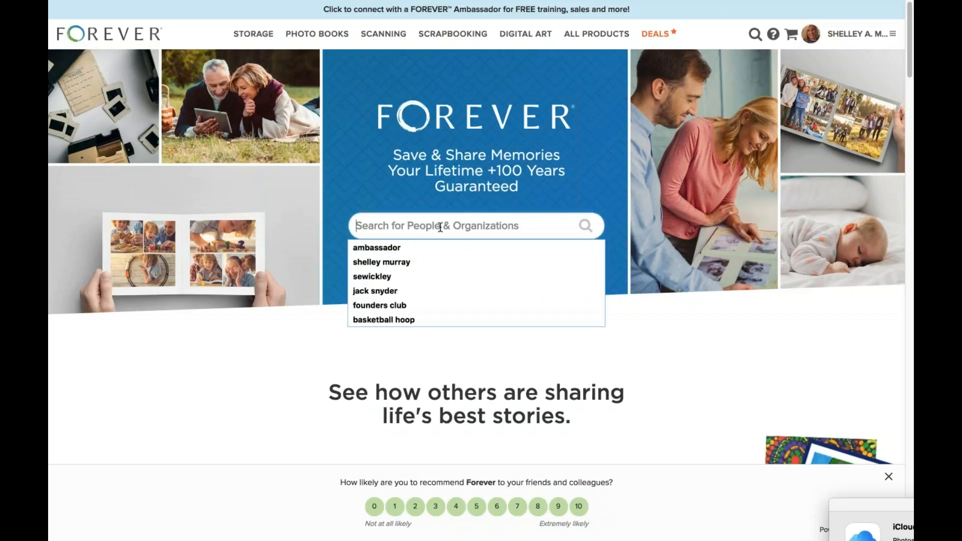
pyautogui.write('jack')
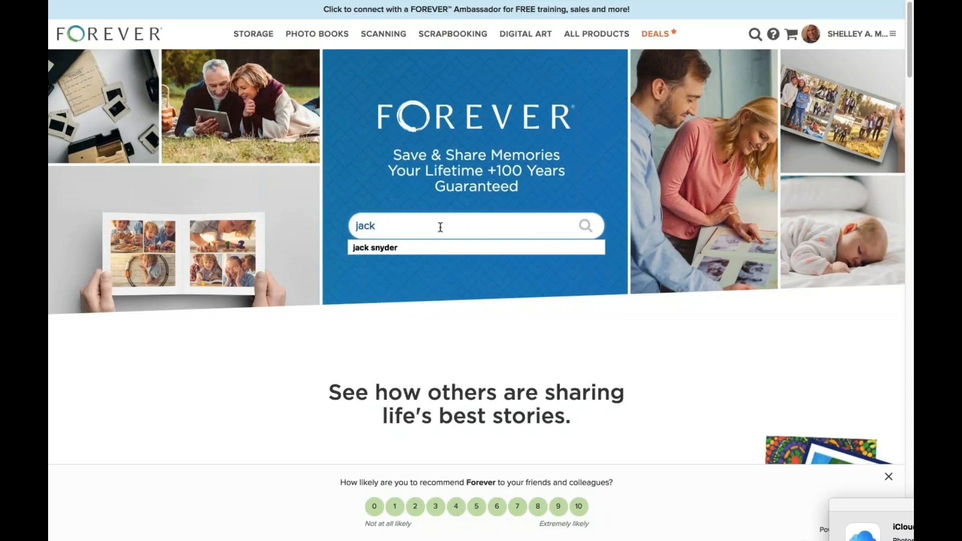
pyautogui.click(411, 250)
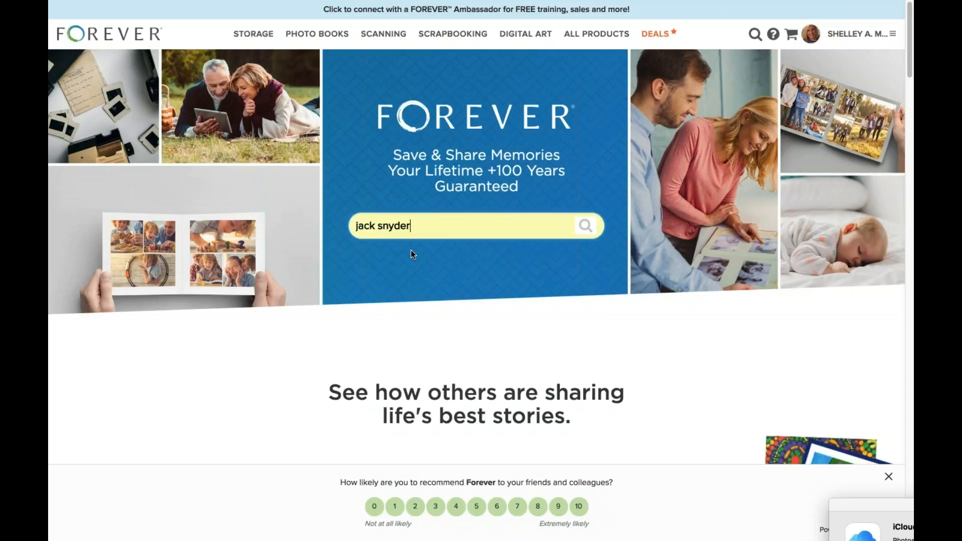
pyautogui.press('Return')
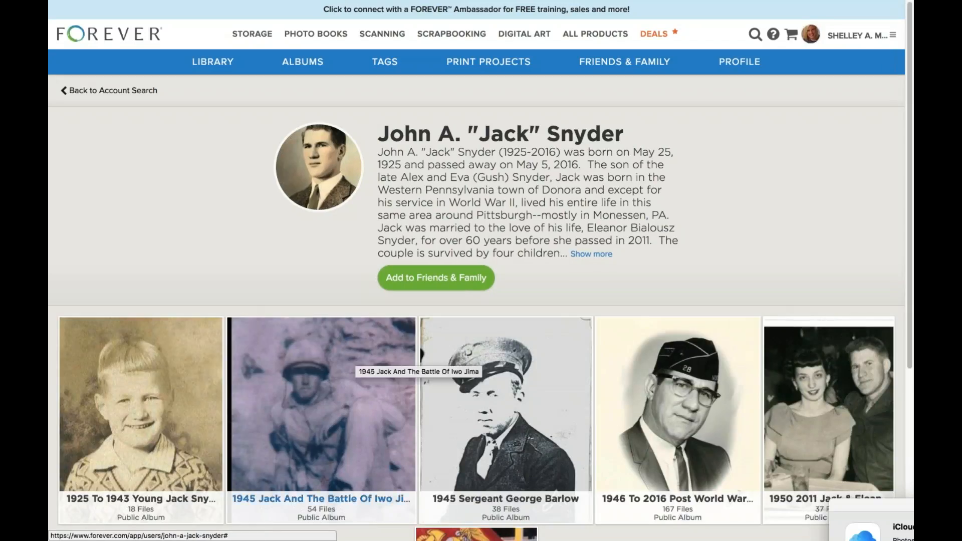
# Peek into the 1945 Iwo Jima album, then return to the profile and scroll down.
pyautogui.click(321, 404)
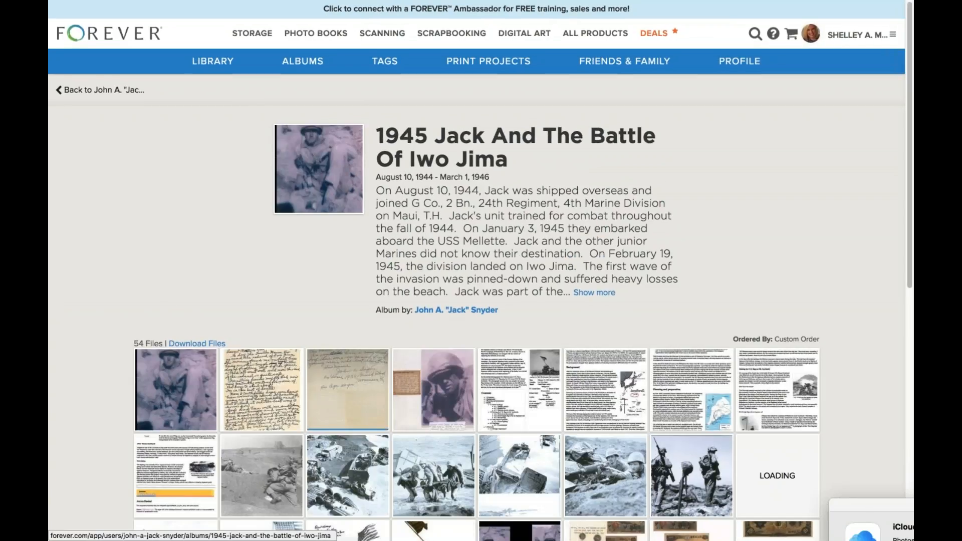
pyautogui.click(125, 94)
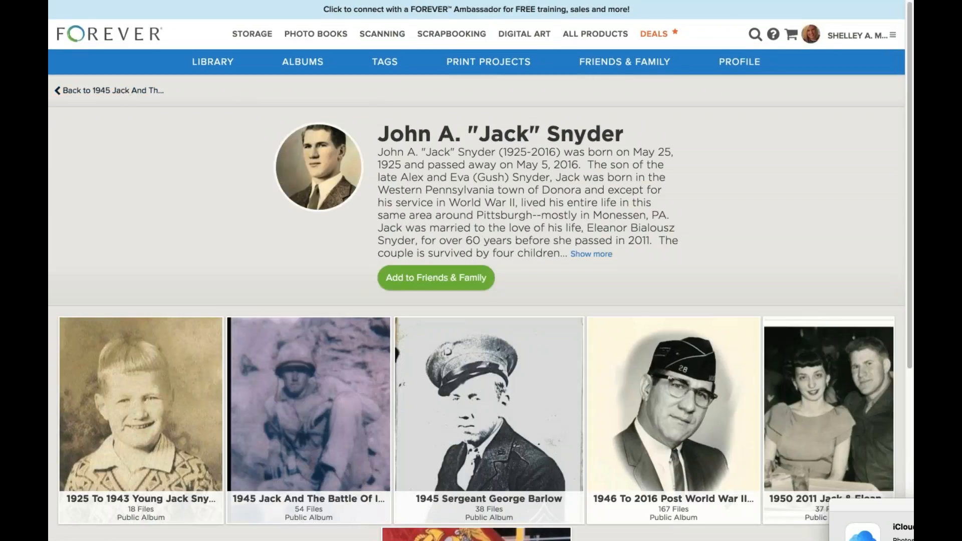
pyautogui.scroll(-1, 476, 301)
pyautogui.scroll(-1, 477, 300)
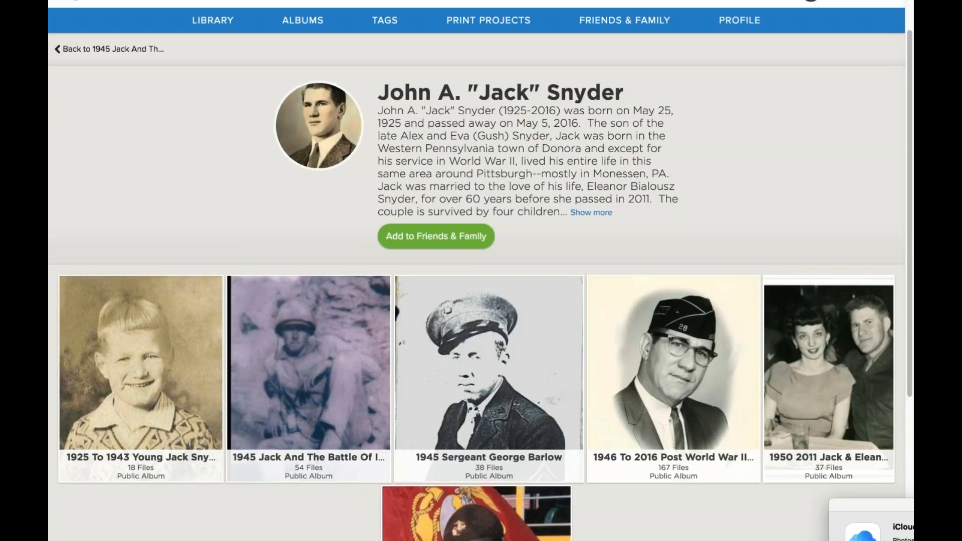
# Open the Battle of Iwo Jima album and step from its first photo to the newspaper clipping.
pyautogui.click(348, 355)
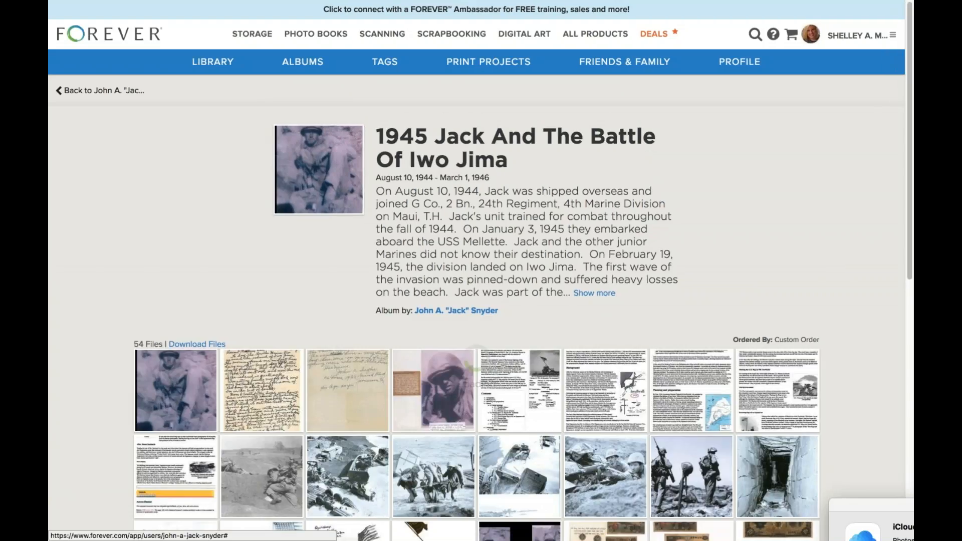
pyautogui.scroll(-1, 348, 381)
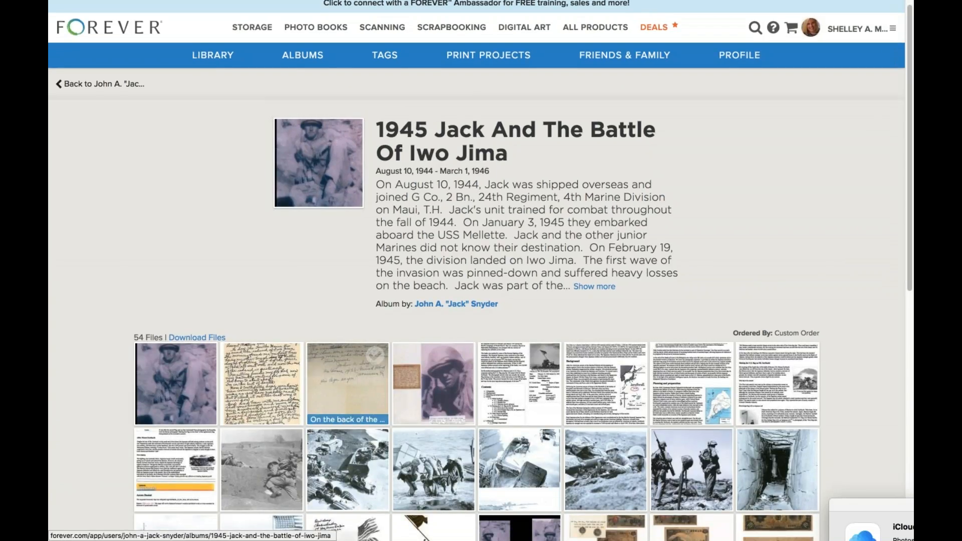
pyautogui.click(176, 379)
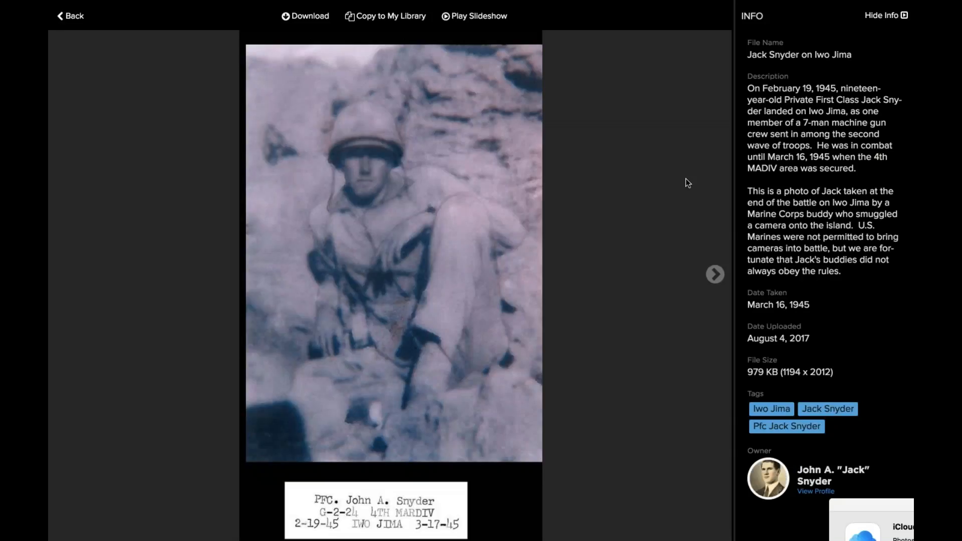
pyautogui.click(715, 274)
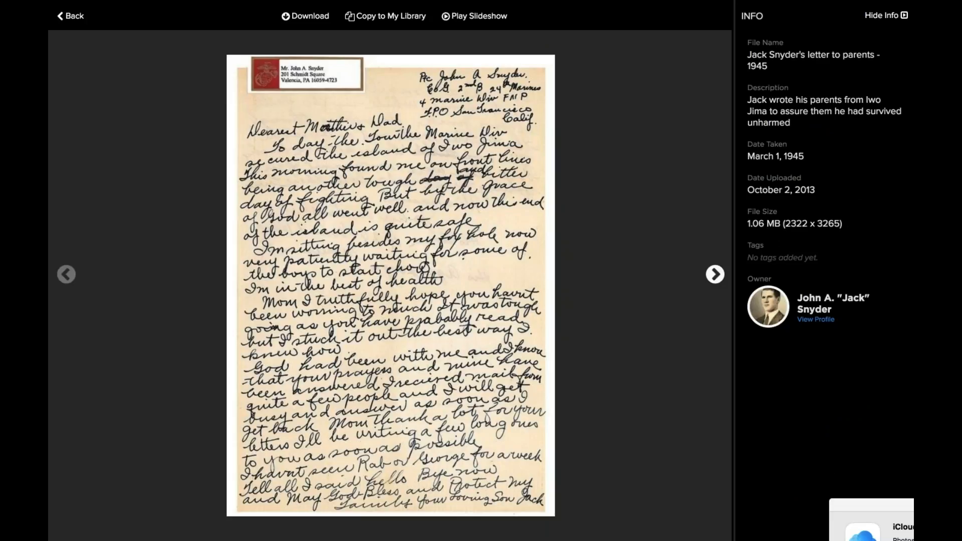
pyautogui.click(718, 277)
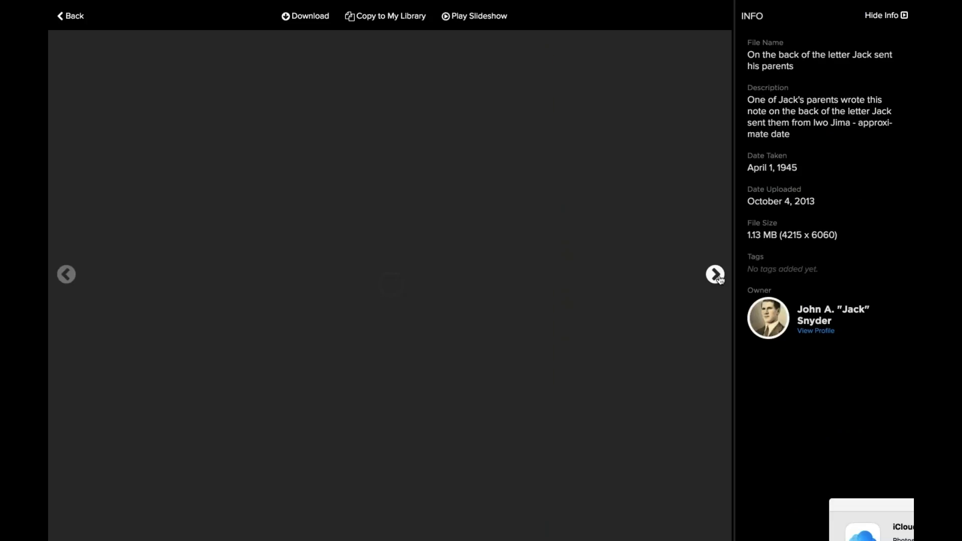
pyautogui.click(715, 274)
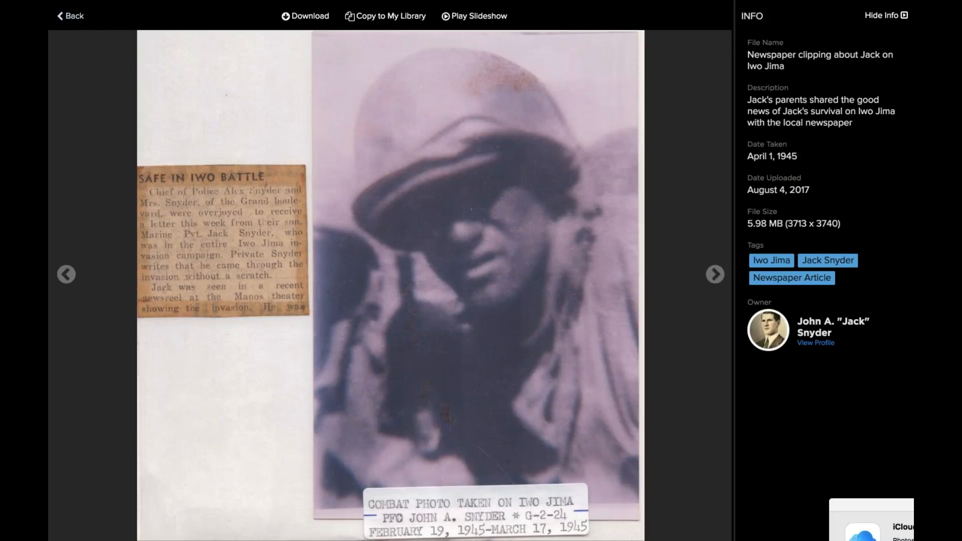
# Close the viewer, go back to the profile, then return to the Iwo Jima album page.
pyautogui.click(71, 16)
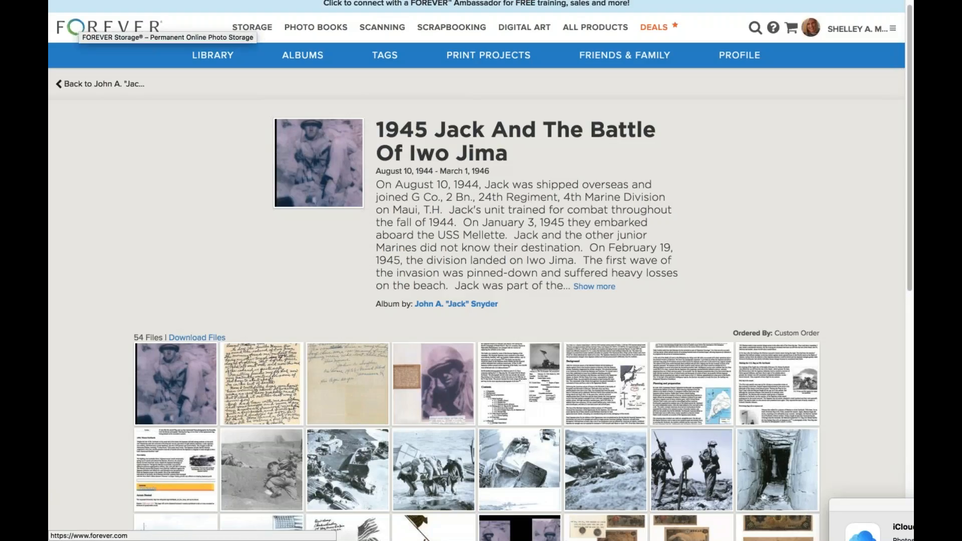
pyautogui.click(108, 83)
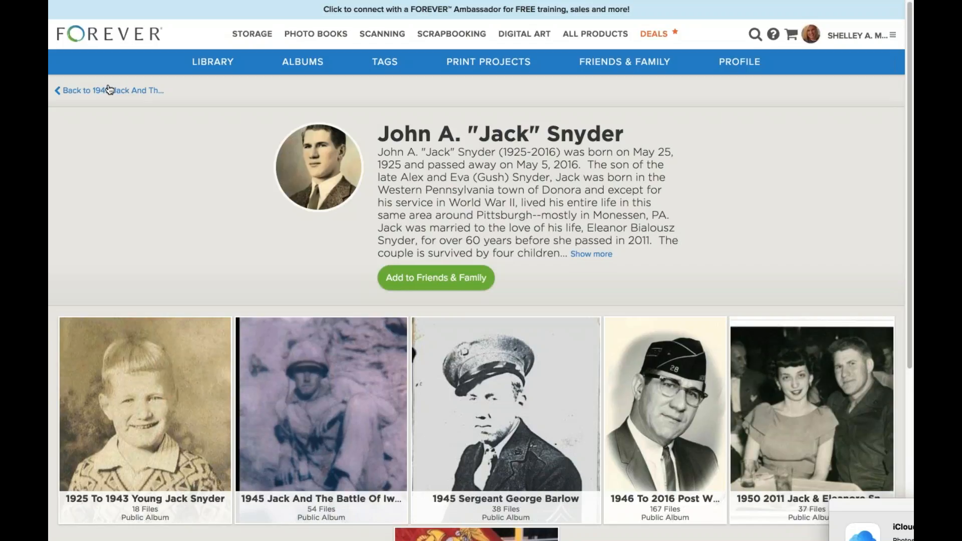
pyautogui.scroll(-1, 109, 89)
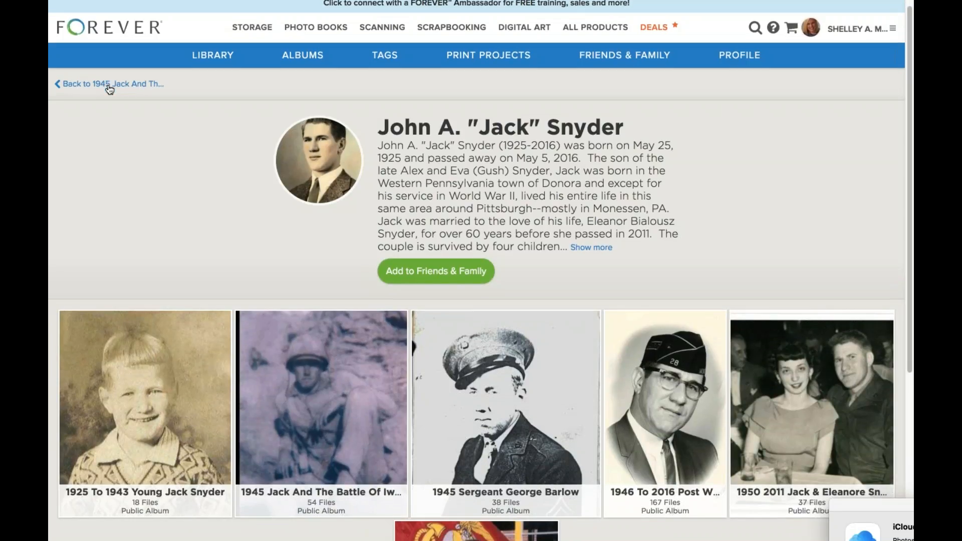
pyautogui.click(108, 86)
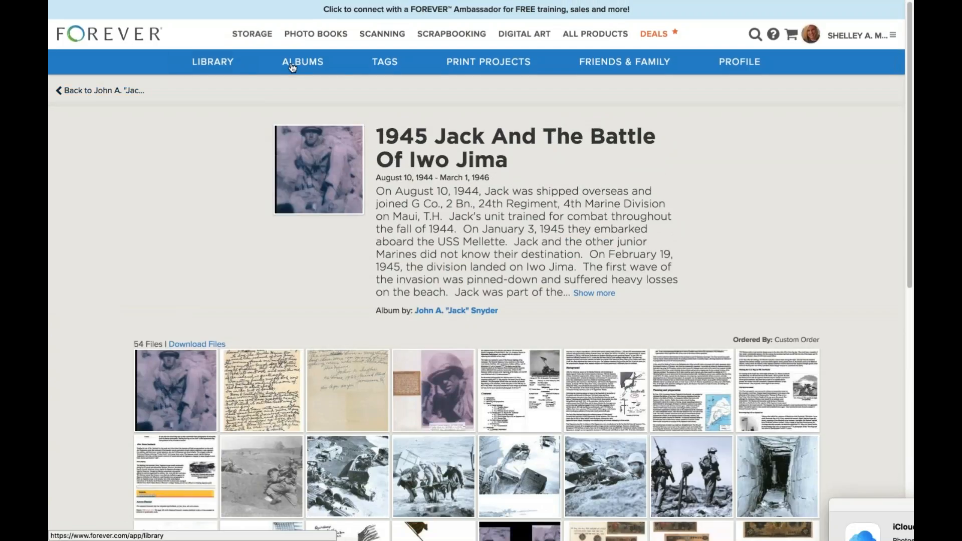
# Open the Library showing all 190 preserved files grouped by date taken.
pyautogui.click(237, 71)
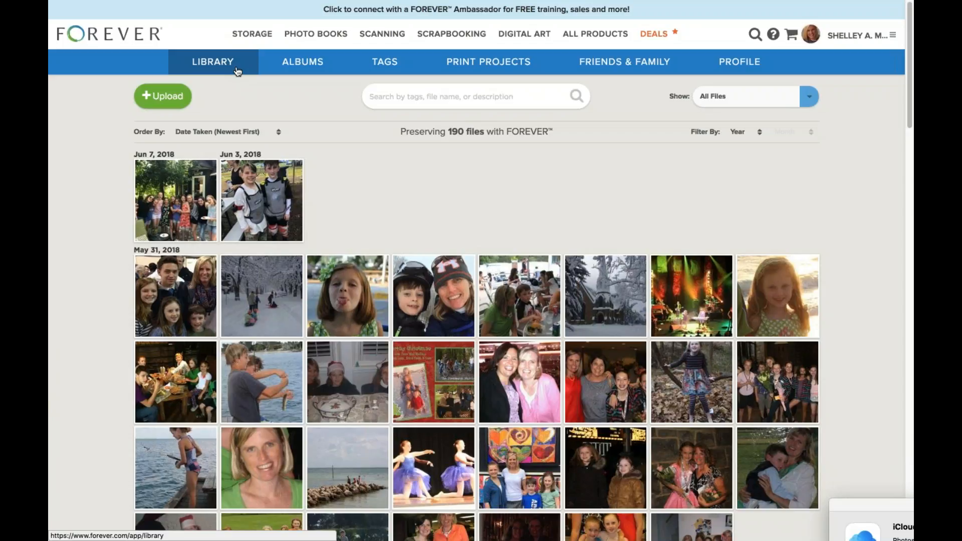
pyautogui.click(177, 102)
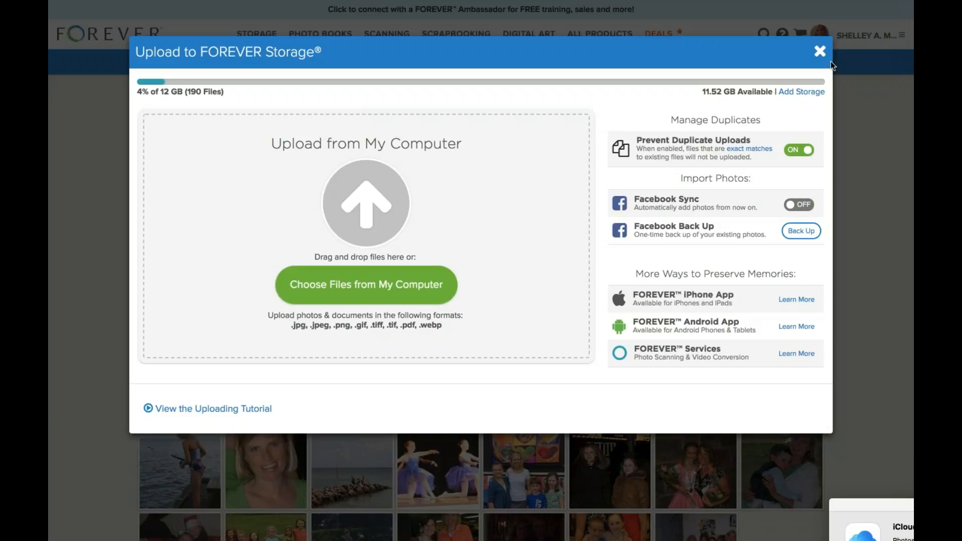
pyautogui.click(820, 51)
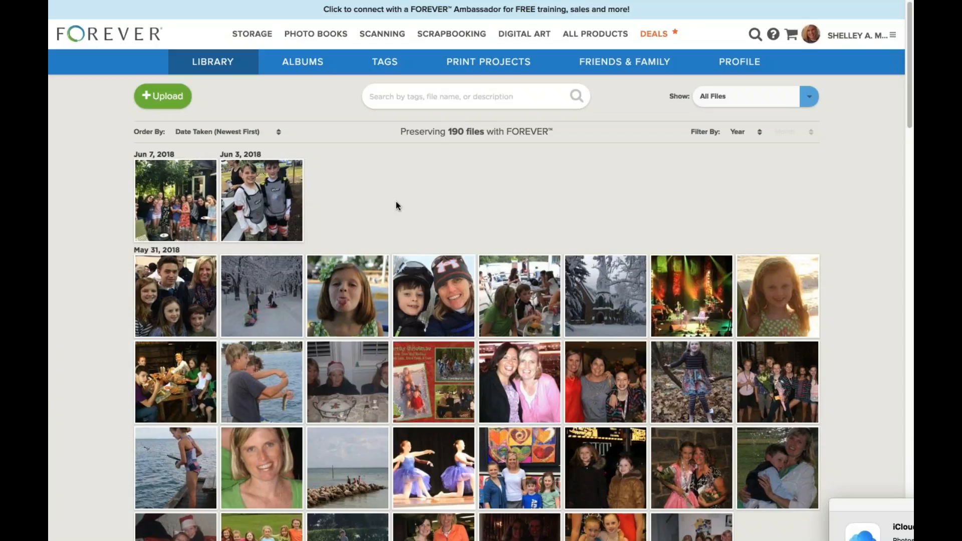
# Open the June 3, 2018 photo IMG_5845.JPG full size in the viewer.
pyautogui.click(281, 208)
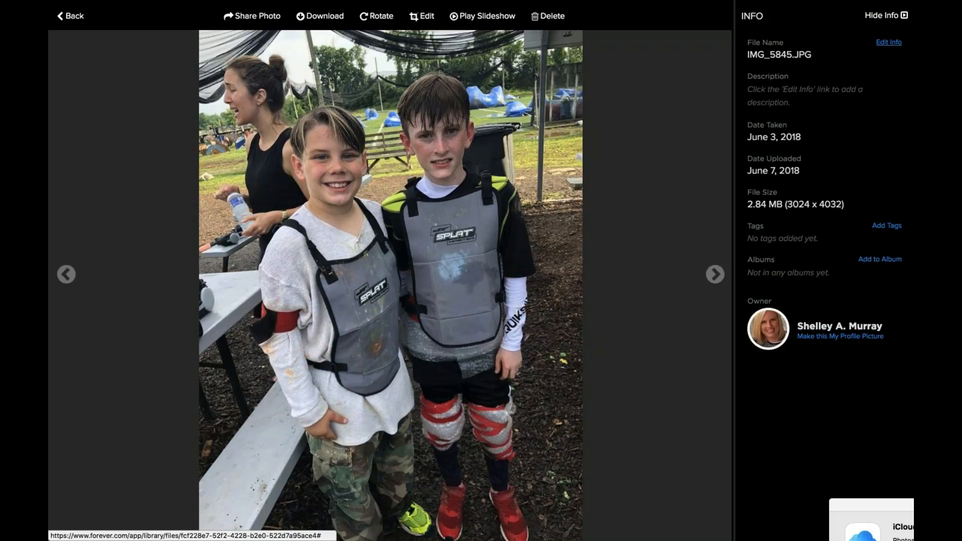
# Rename the photo to the child's birthday-party title, describe the rainy paintball afternoon, and save.
pyautogui.click(888, 42)
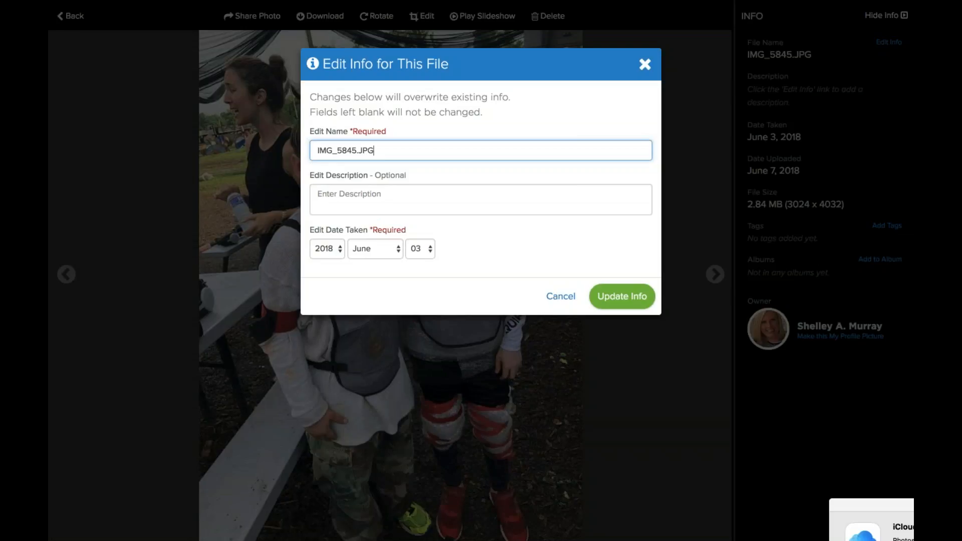
pyautogui.moveTo(392, 150); pyautogui.dragTo(315, 150)
pyautogui.write("Eoin's B-Day Party")
pyautogui.press('Tab')
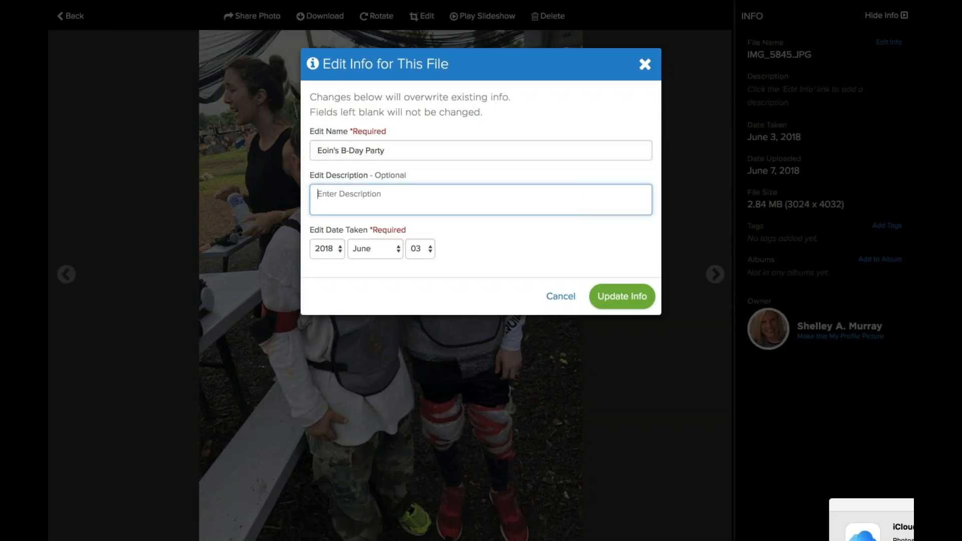
pyautogui.write('It was a fun afternoon of paintba')
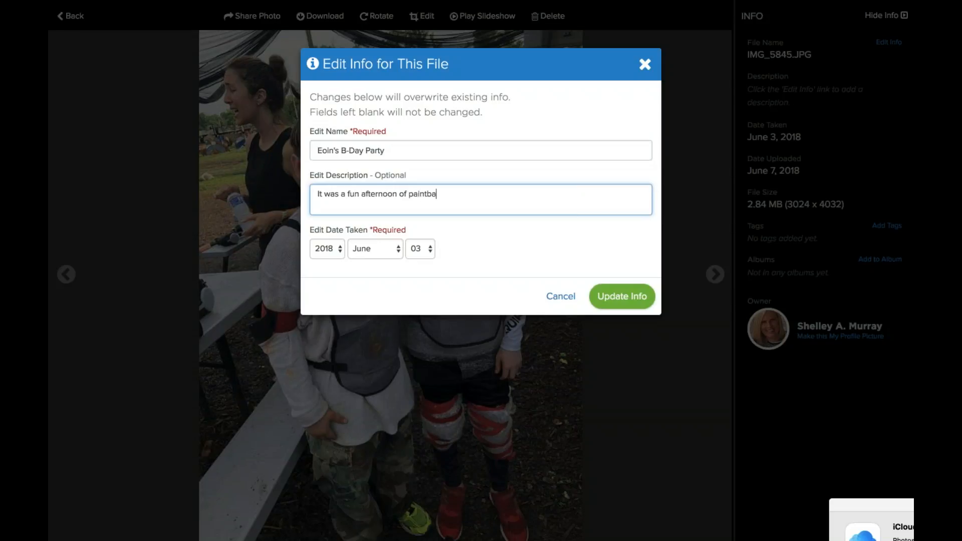
pyautogui.write('ll, rain and all!! Nothing like boy')
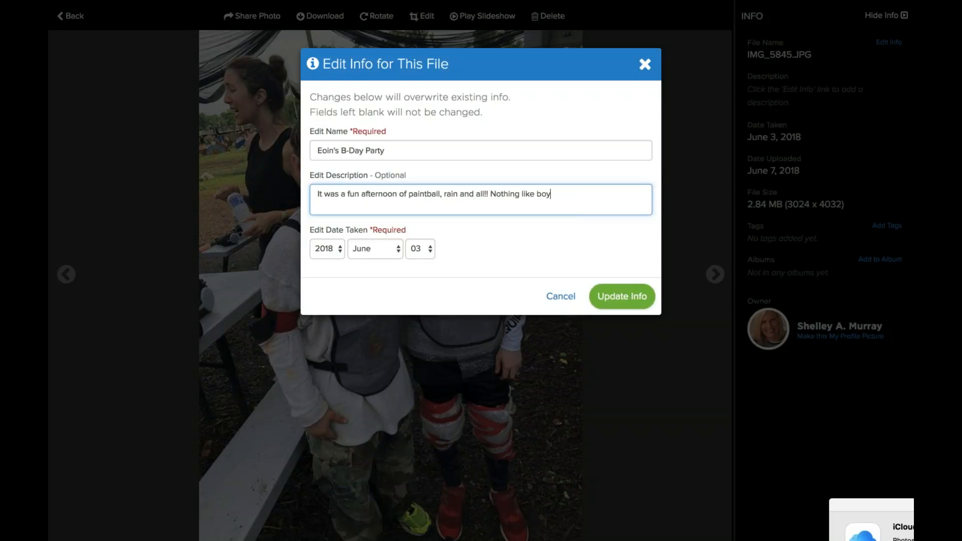
pyautogui.write('s, mud and ag')
pyautogui.press('BackSpace')
pyautogui.write('round of paintball!')
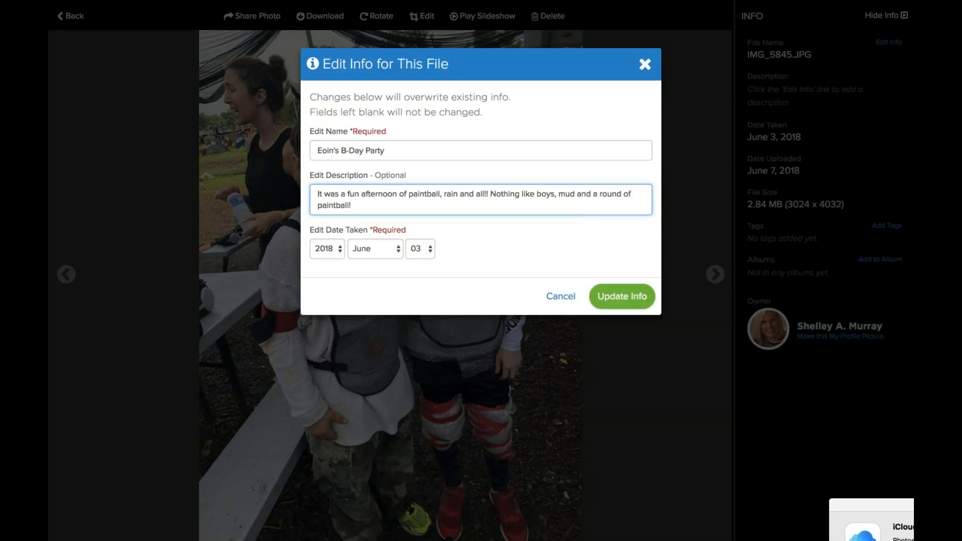
pyautogui.write(' Sam insisted on bringing the bubble w')
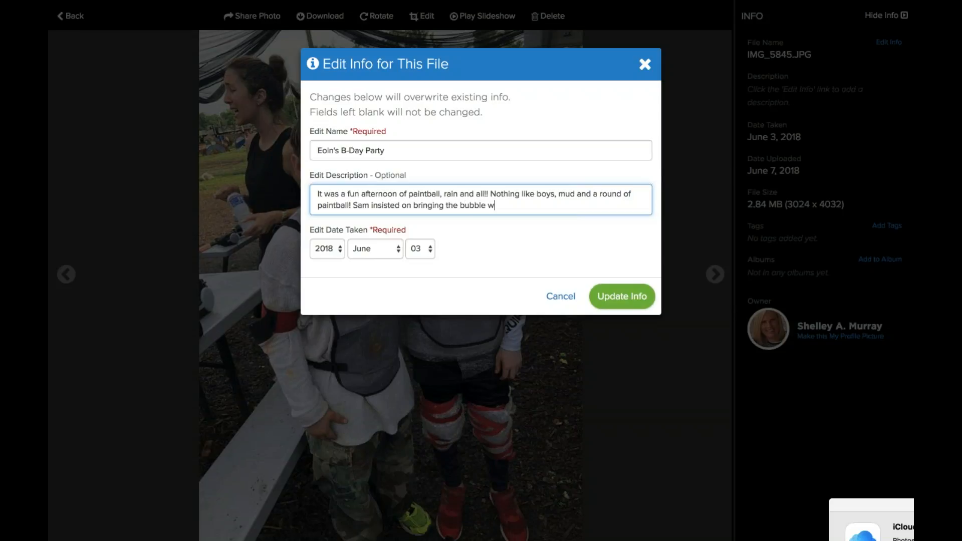
pyautogui.write('rap and wrapping himself b')
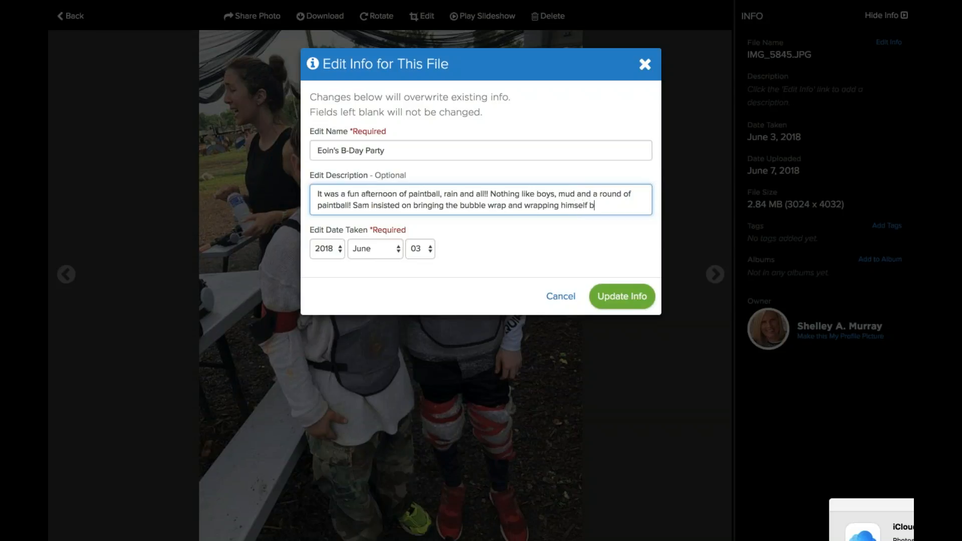
pyautogui.write('efore they bega')
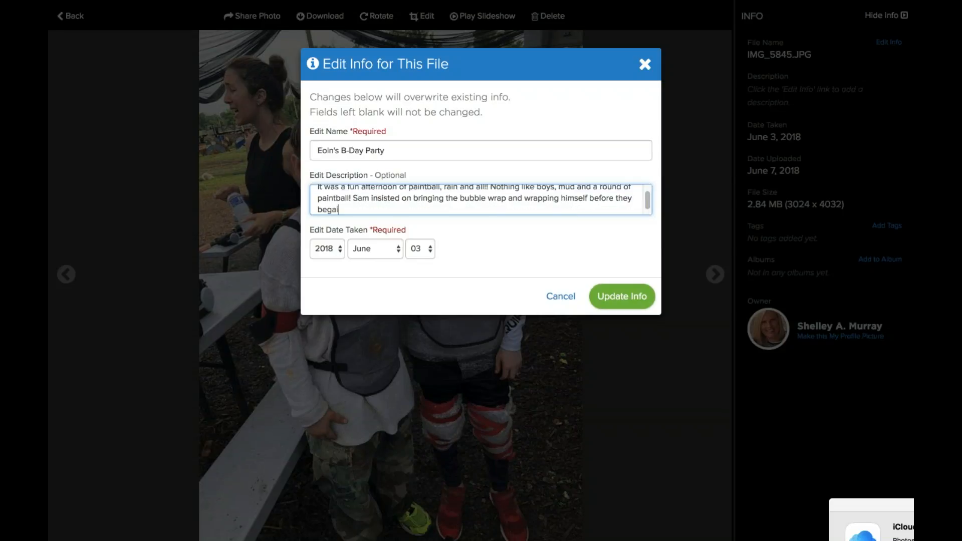
pyautogui.write('n the battle.')
pyautogui.rightClick(608, 296)
pyautogui.press('Escape')
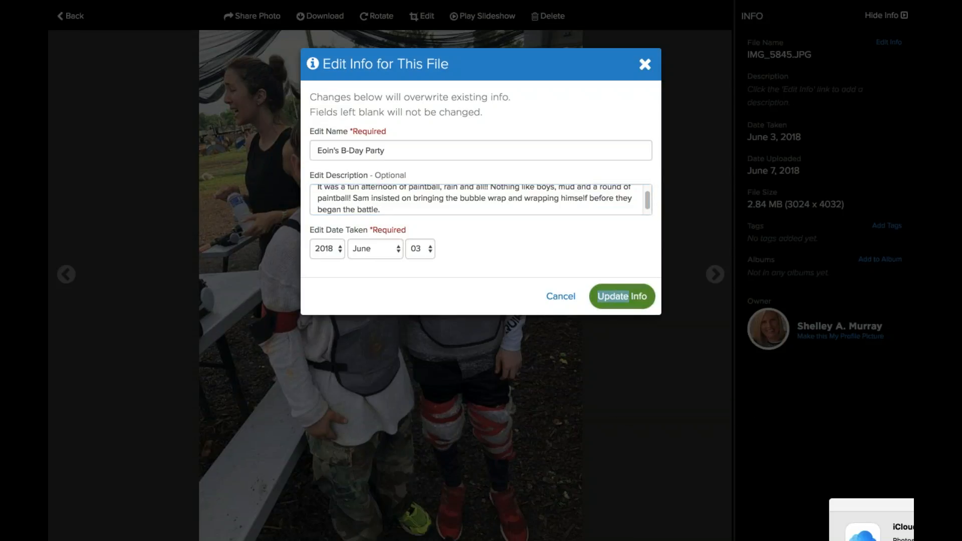
pyautogui.click(608, 295)
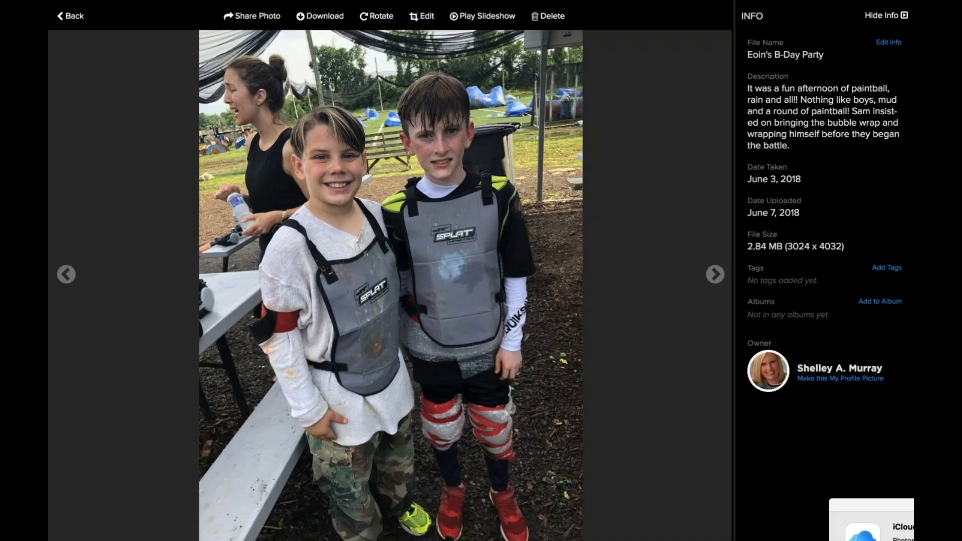
# Cancel out of Edit Info unchanged, then open the Add Tags form for the photo.
pyautogui.click(888, 42)
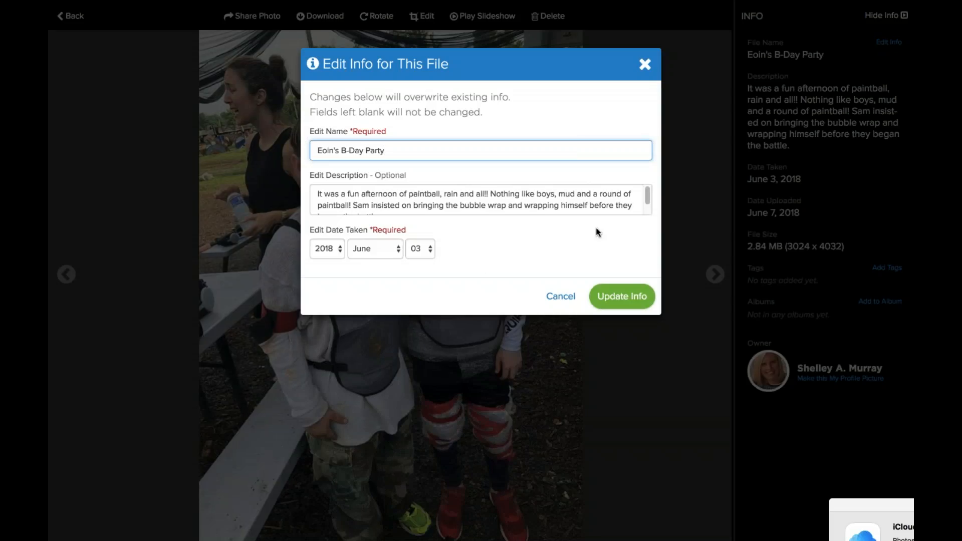
pyautogui.press('Escape')
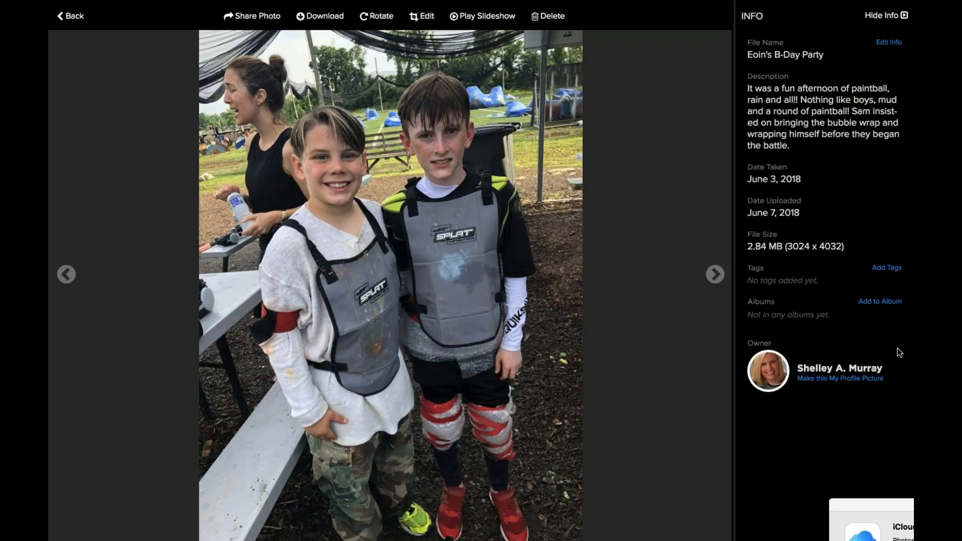
pyautogui.moveTo(481, 1)
pyautogui.click(886, 269)
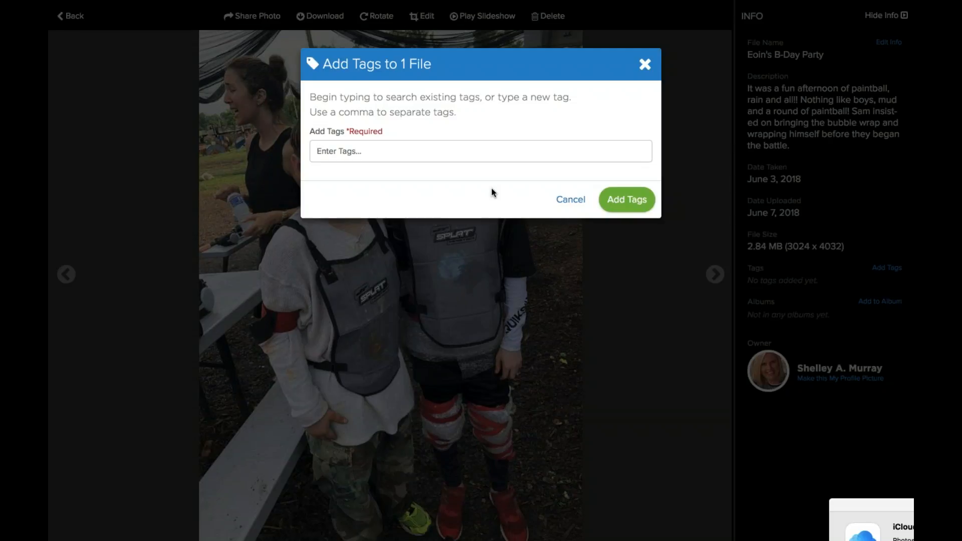
# Tag the photo with the boy's full first, middle and last name.
pyautogui.click(623, 199)
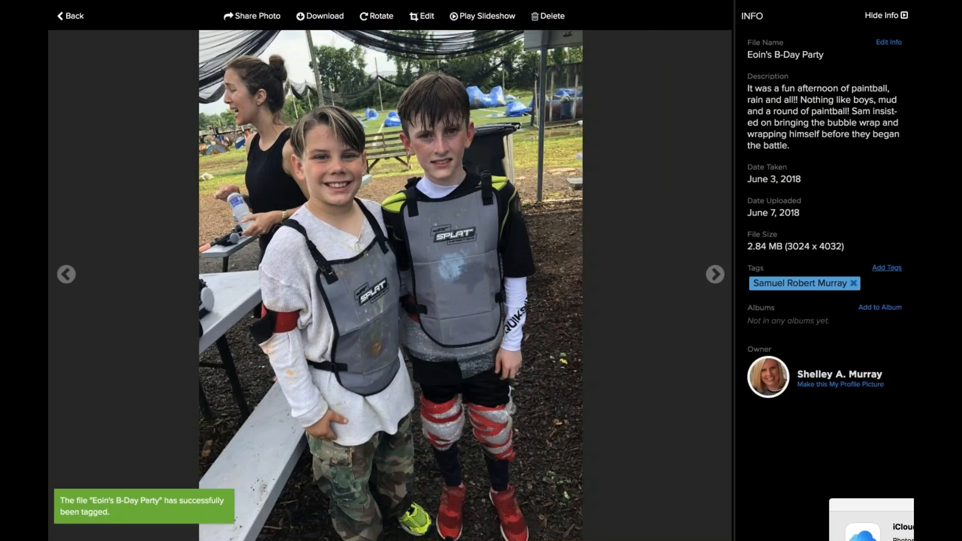
# Add a Love tag to the photo, then open the Add File to Album dialog.
pyautogui.click(886, 268)
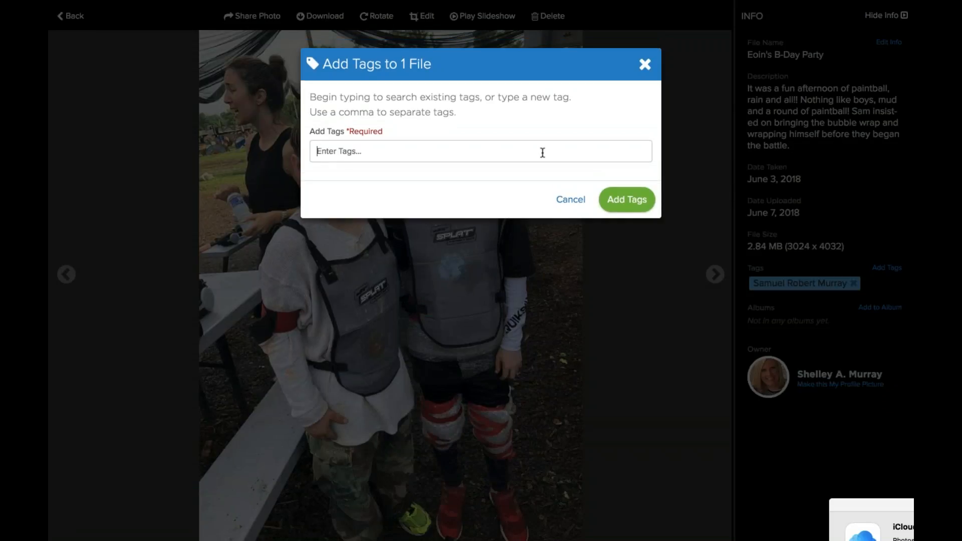
pyautogui.write('Love')
pyautogui.click(644, 200)
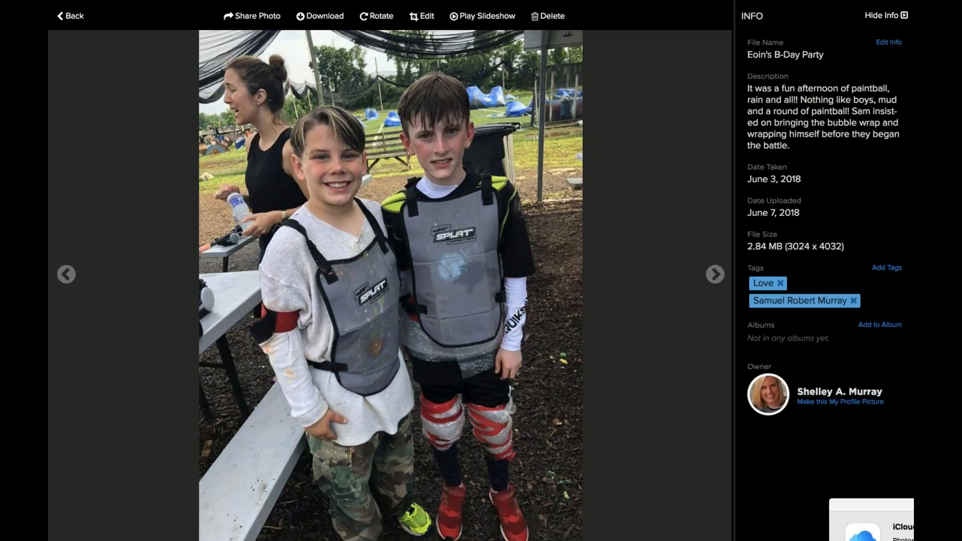
pyautogui.click(879, 324)
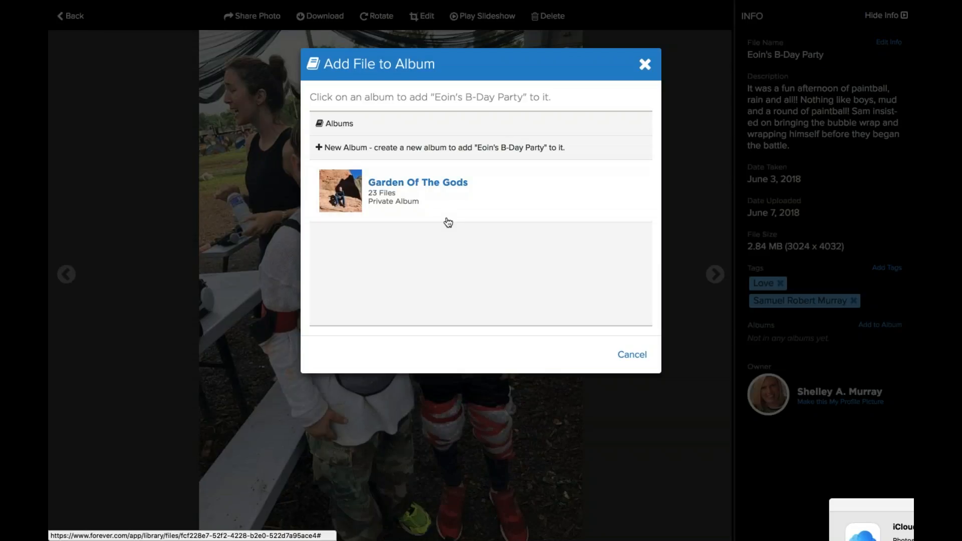
# Add the photo to a new album named for the child's birthday party, visible to Friends And Family.
pyautogui.click(382, 151)
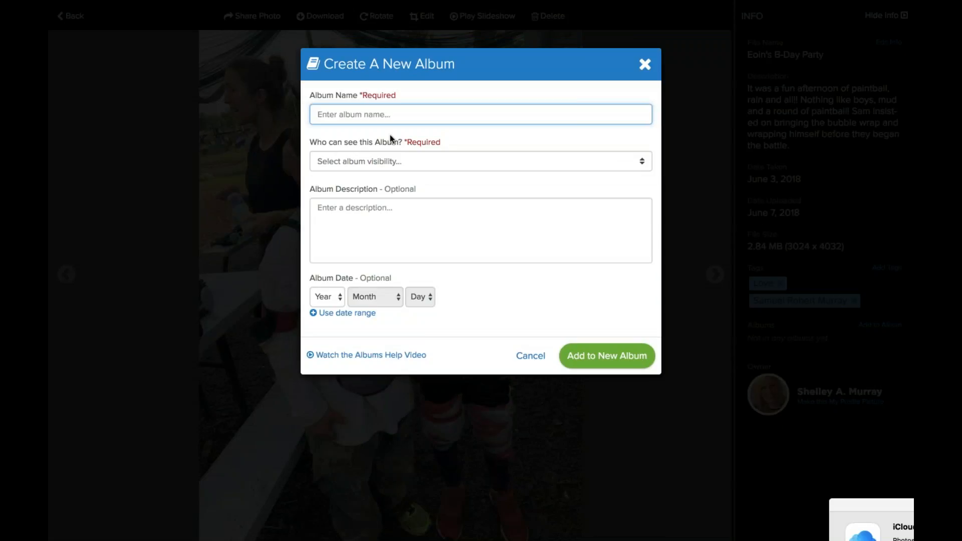
pyautogui.write("Eoin's B-Day Party")
pyautogui.click(419, 162)
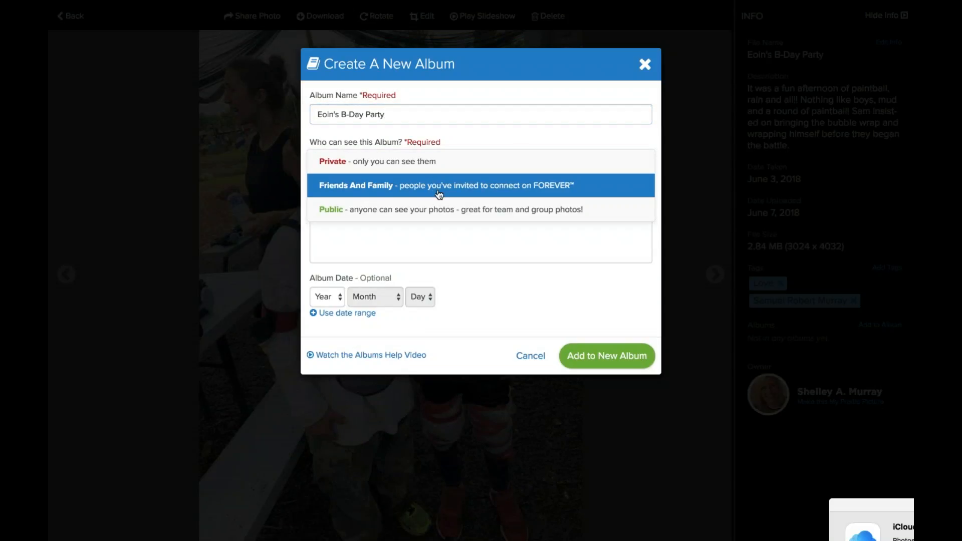
pyautogui.click(433, 188)
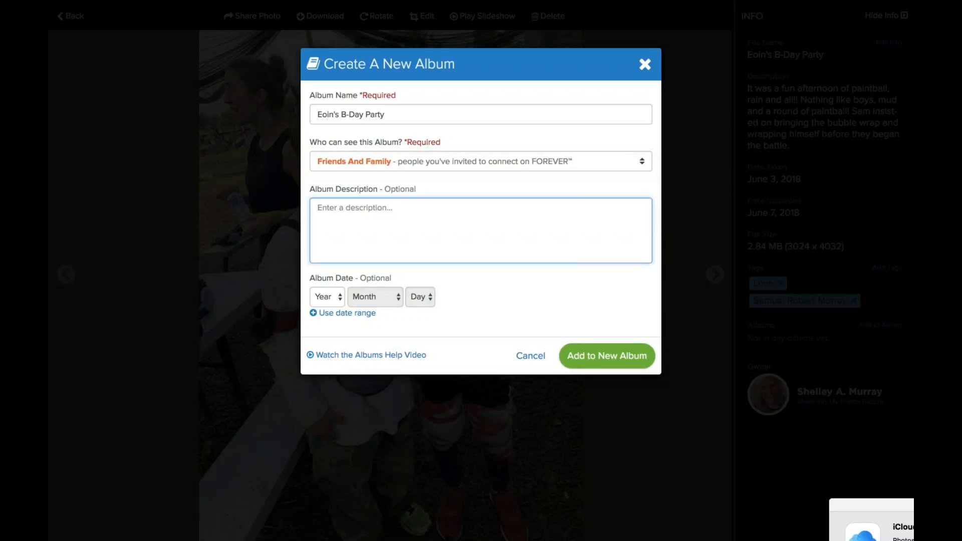
pyautogui.click(606, 356)
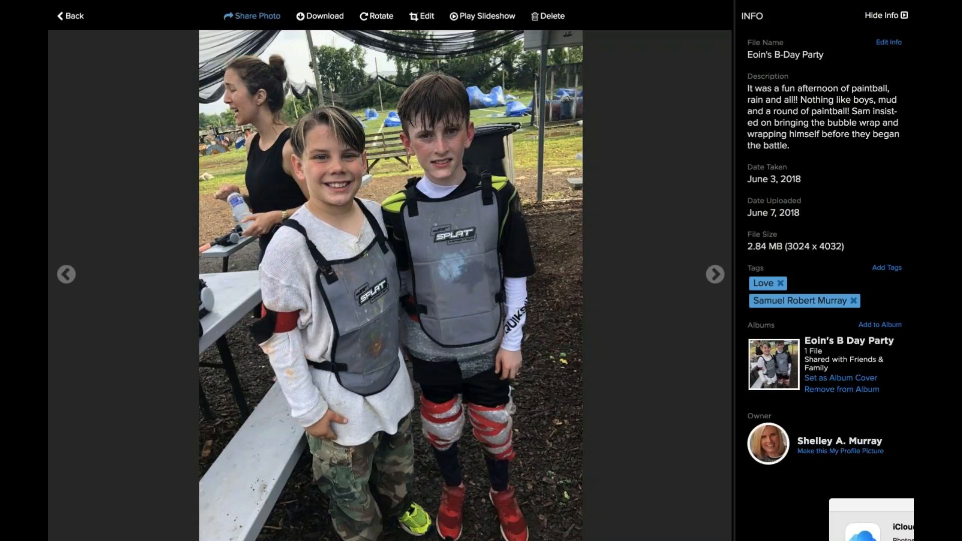
pyautogui.click(252, 15)
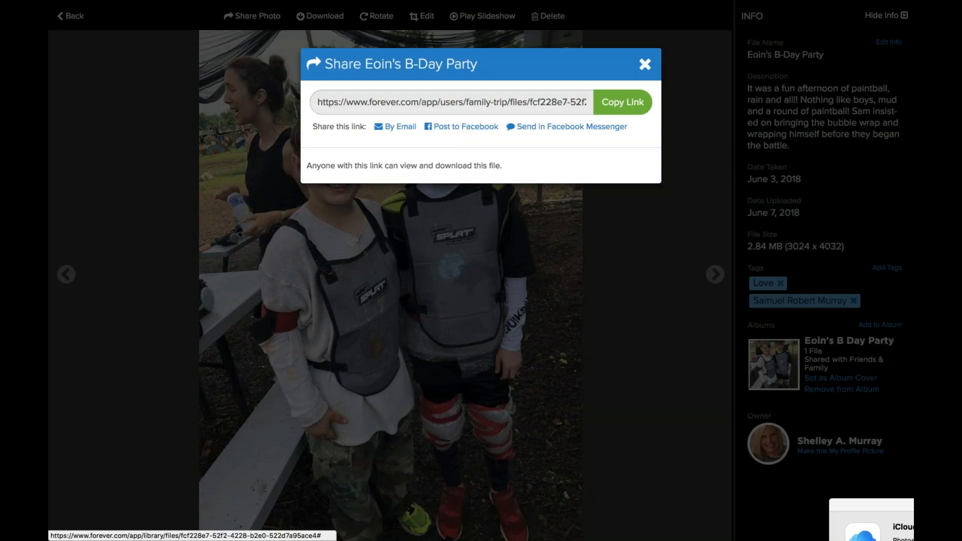
# Close the Share dialog to return to the photo and its details.
pyautogui.click(645, 64)
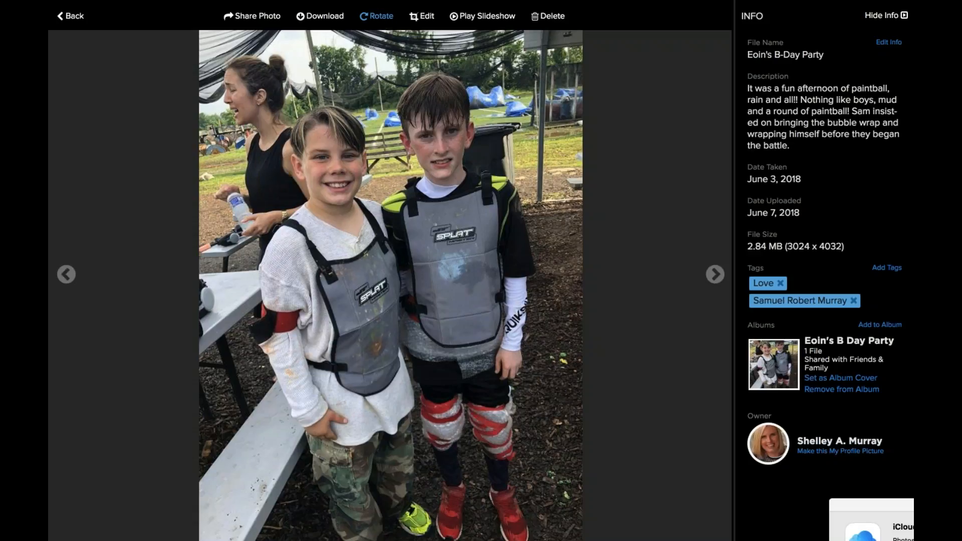
# Open the birthday-party paintball photo in the photo editor.
pyautogui.click(426, 16)
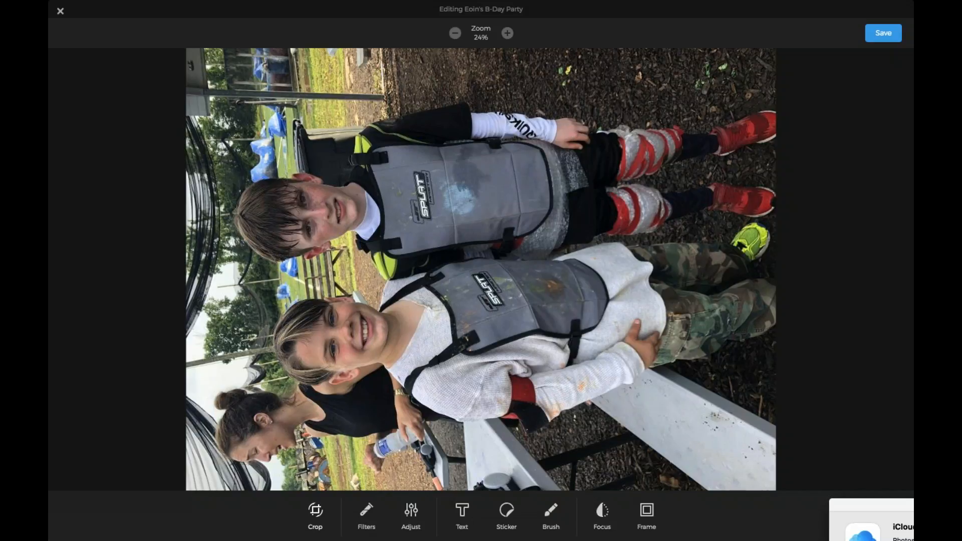
# Close the photo editor without saving any edits.
pyautogui.click(60, 11)
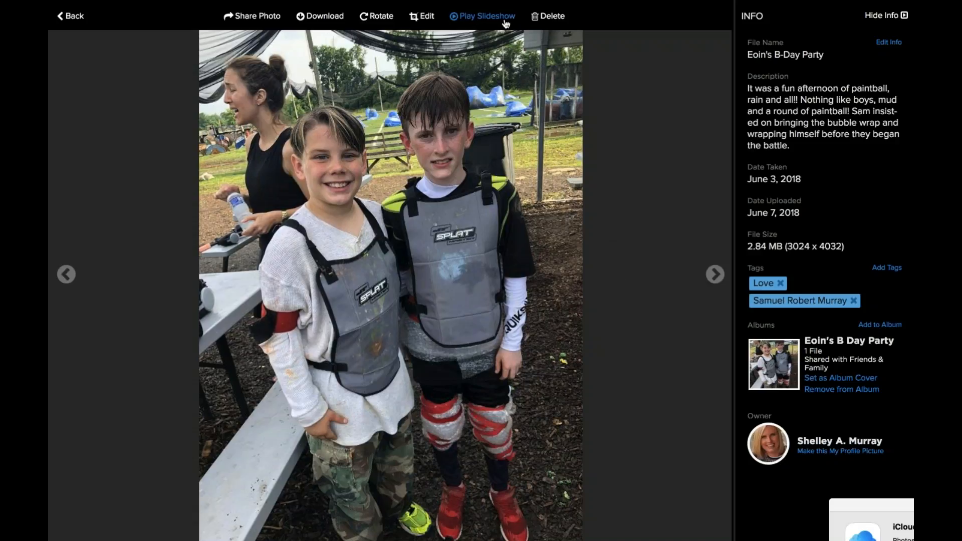
# Play the library slideshow briefly, then stop it on facebook_photo (16).jpg.
pyautogui.click(482, 15)
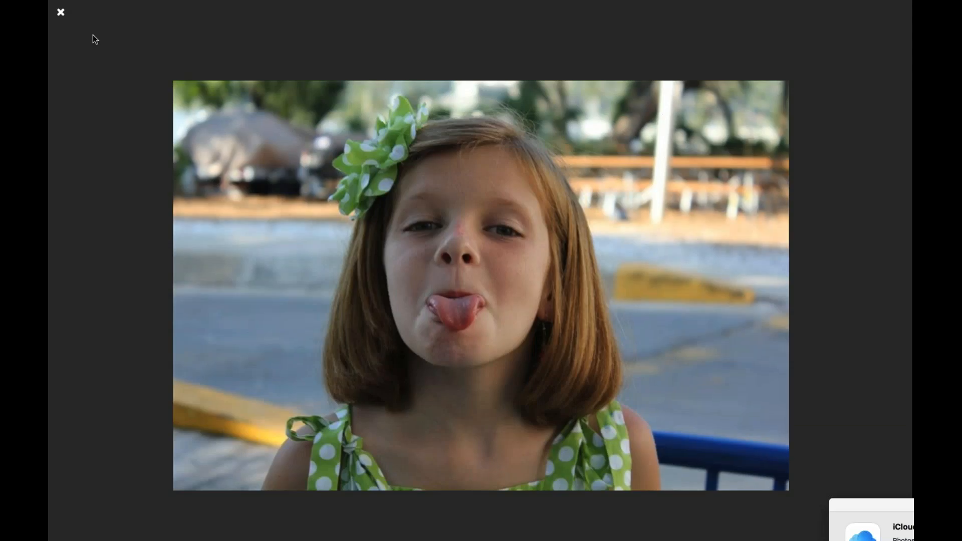
pyautogui.click(61, 14)
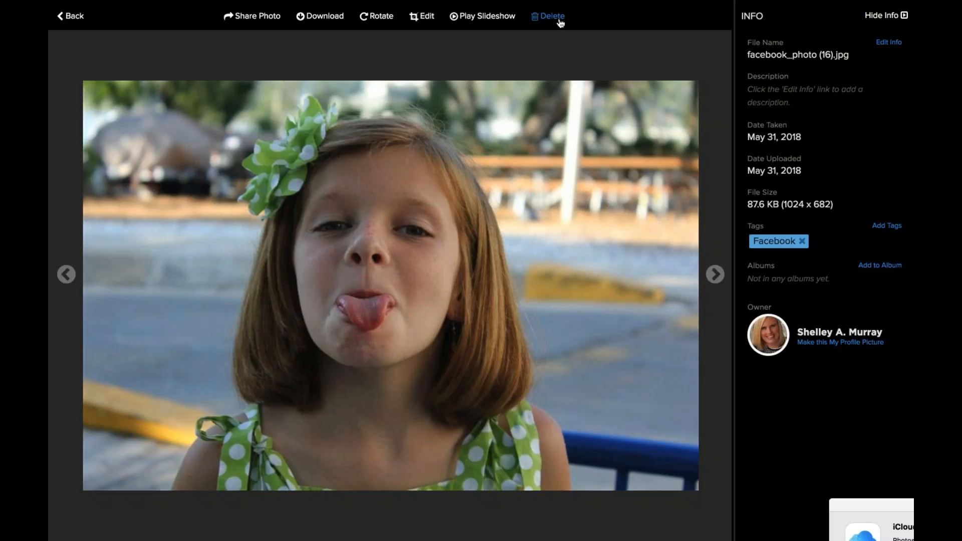
pyautogui.click(553, 16)
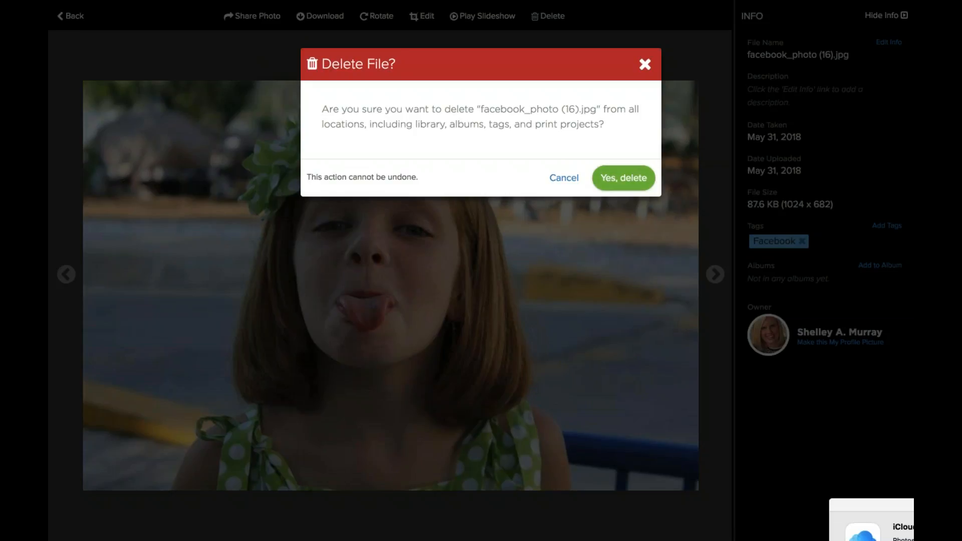
pyautogui.click(645, 65)
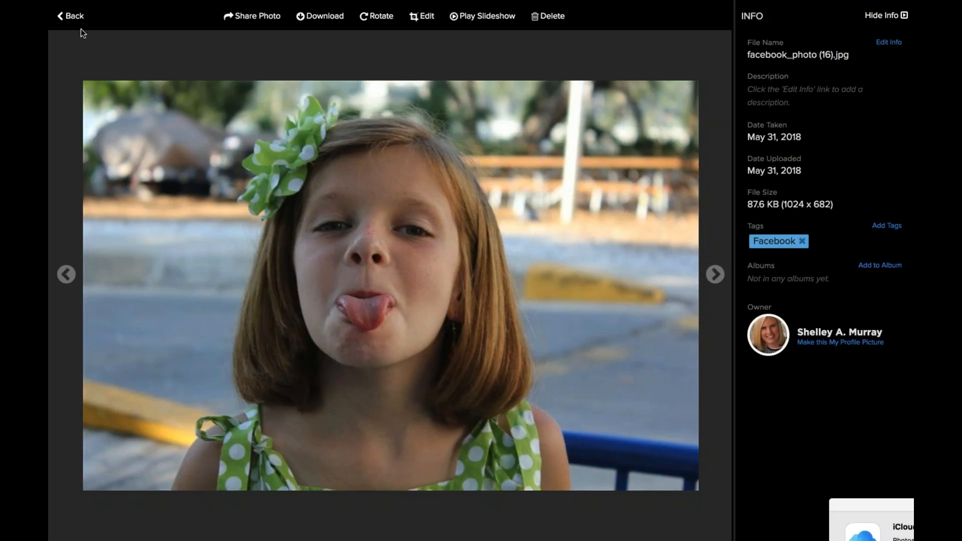
pyautogui.click(75, 16)
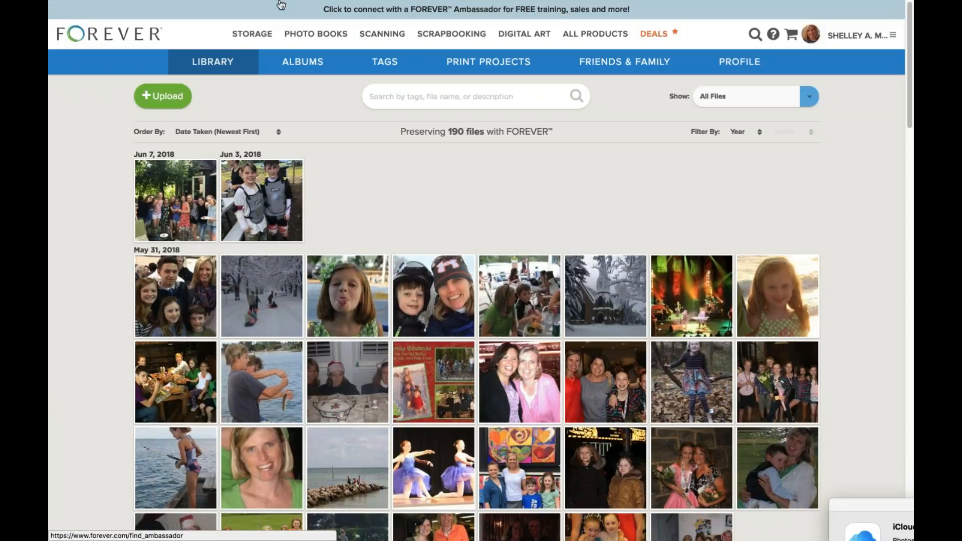
# View the June 3 birthday party photo, return to the library, then open the Forever Help Center.
pyautogui.moveTo(281, 4)
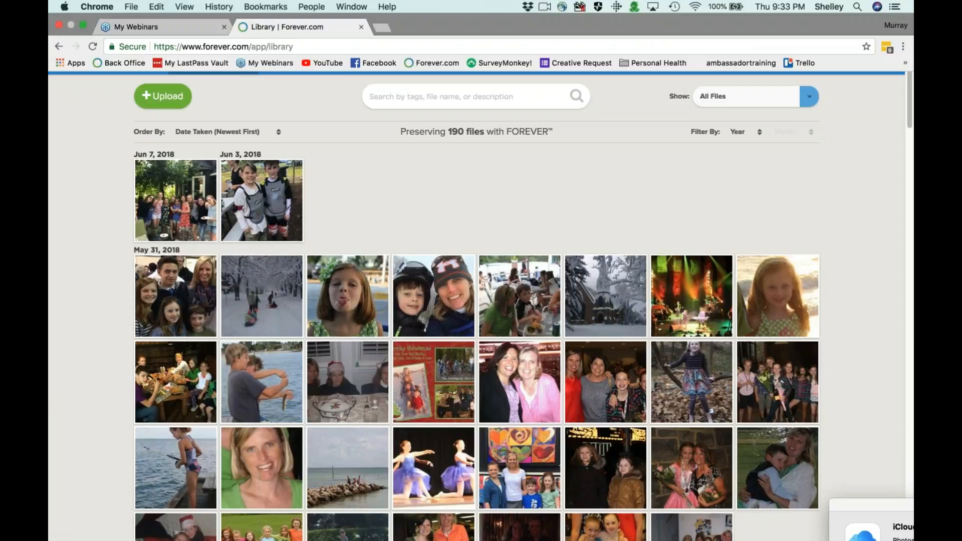
pyautogui.click(261, 205)
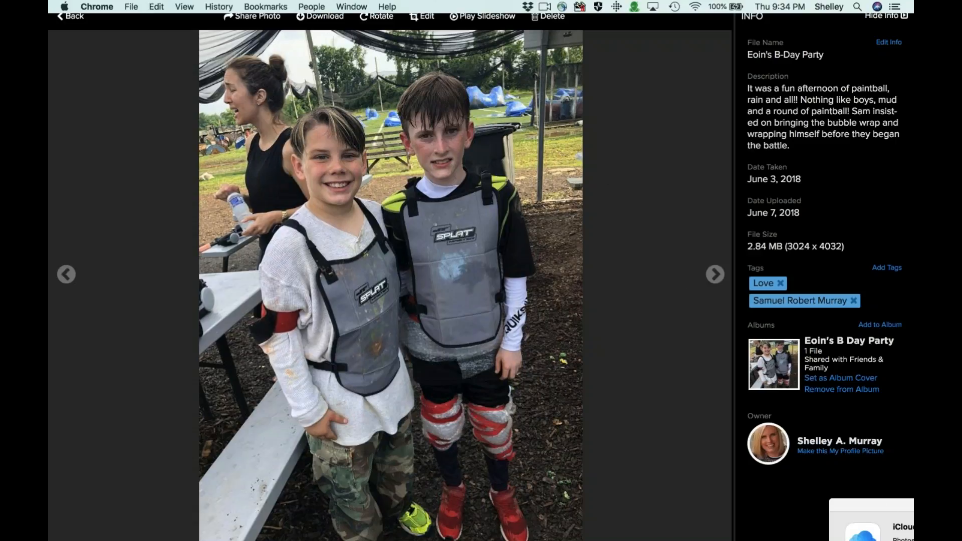
pyautogui.click(73, 16)
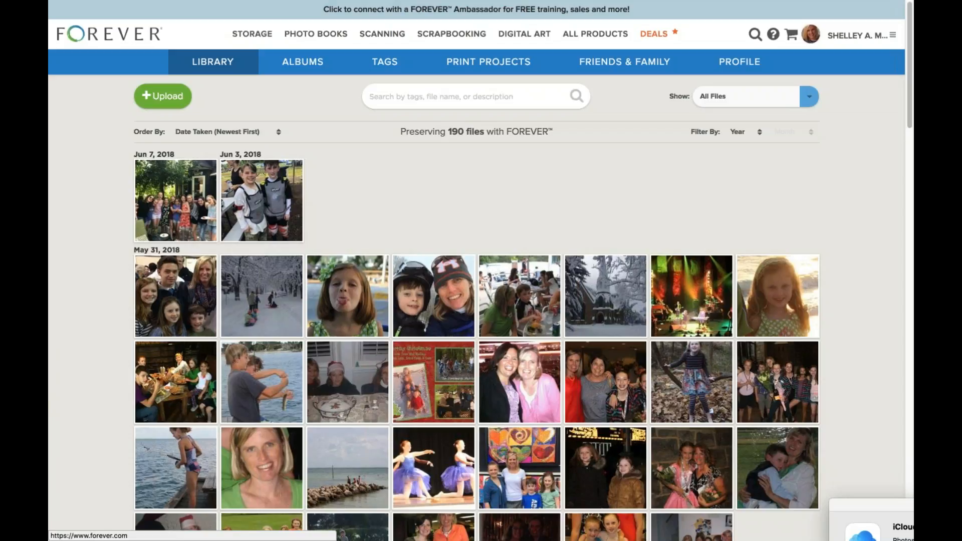
pyautogui.click(774, 37)
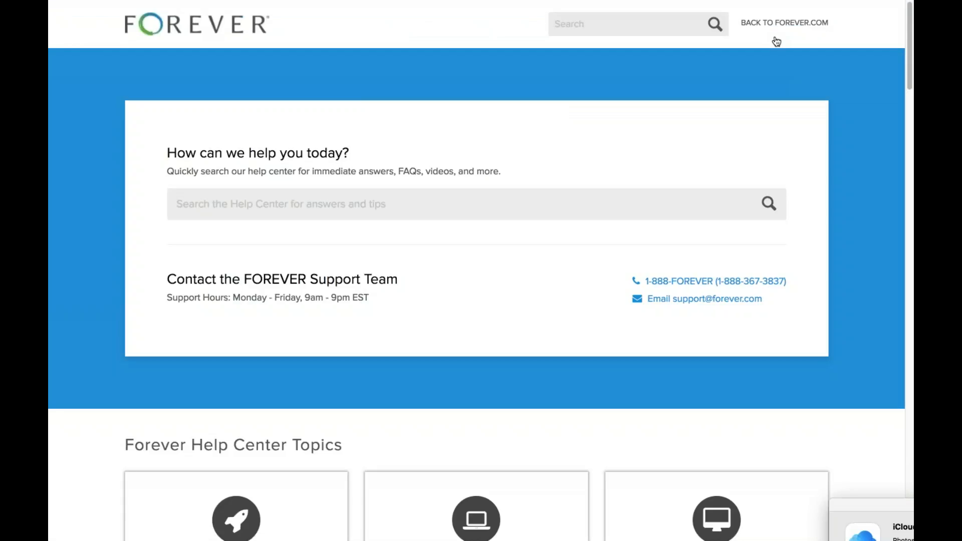
# Open the Getting Started help topic and scroll through its contents.
pyautogui.scroll(-1, 776, 41)
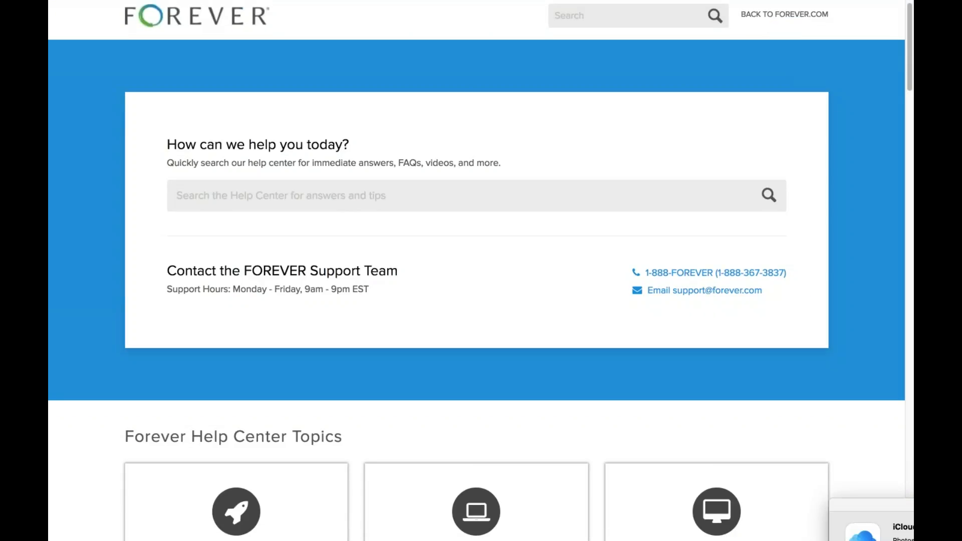
pyautogui.scroll(-5, 728, 251)
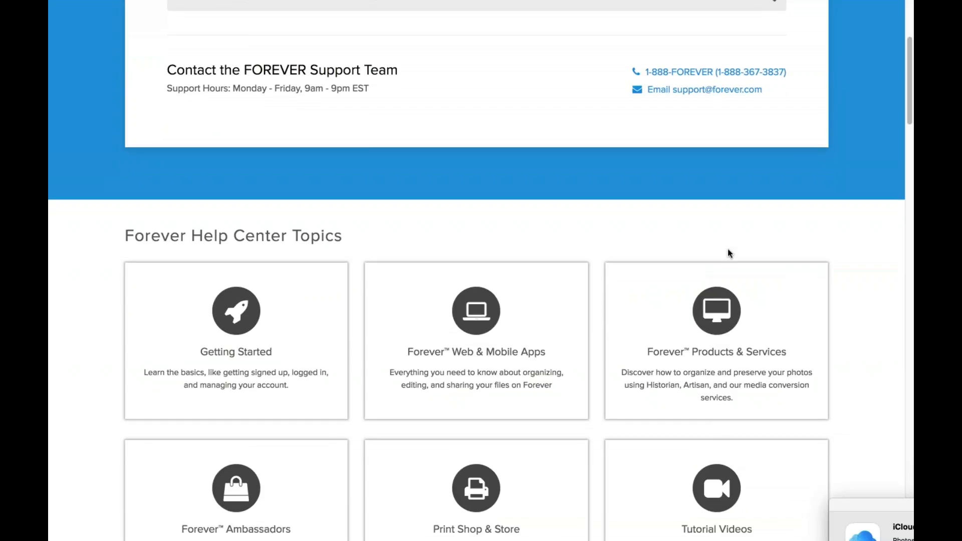
pyautogui.click(242, 338)
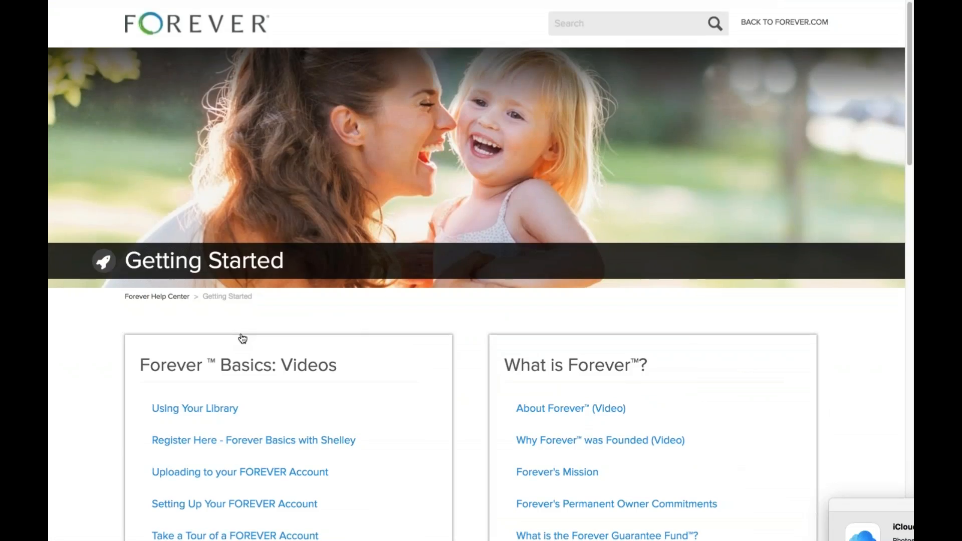
pyautogui.scroll(-4, 242, 338)
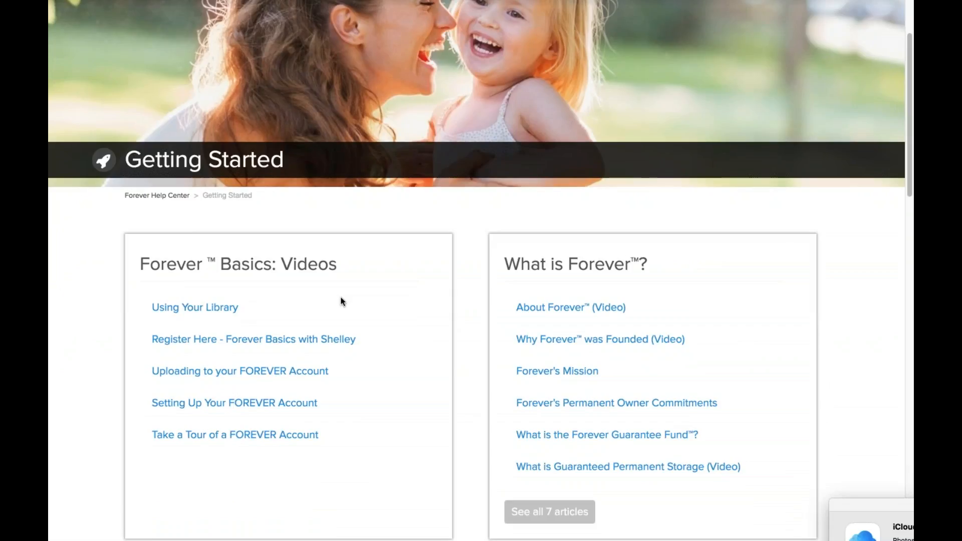
pyautogui.scroll(-1, 341, 297)
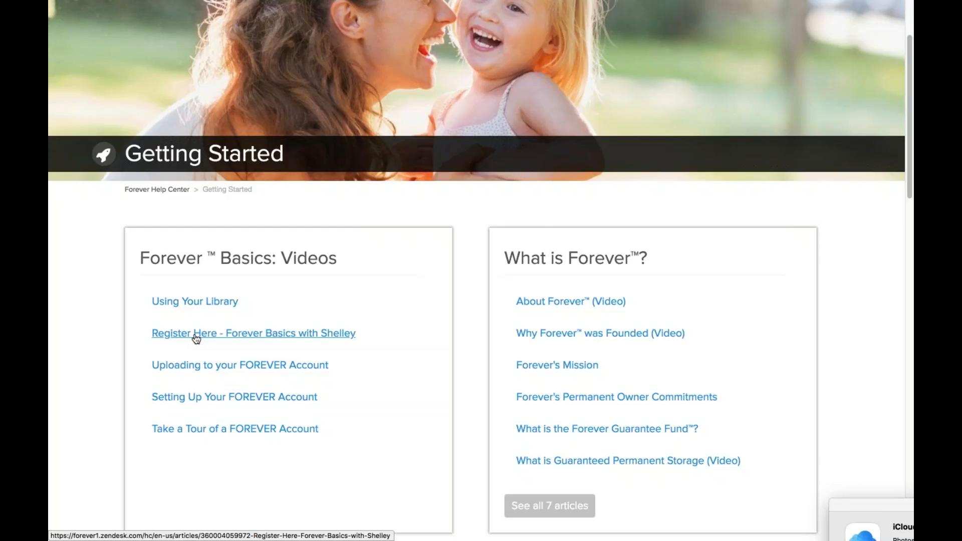
# Open the Forever Basics registration, Uploading and Setting Up Your FOREVER Account articles.
pyautogui.click(196, 334)
pyautogui.click(164, 367)
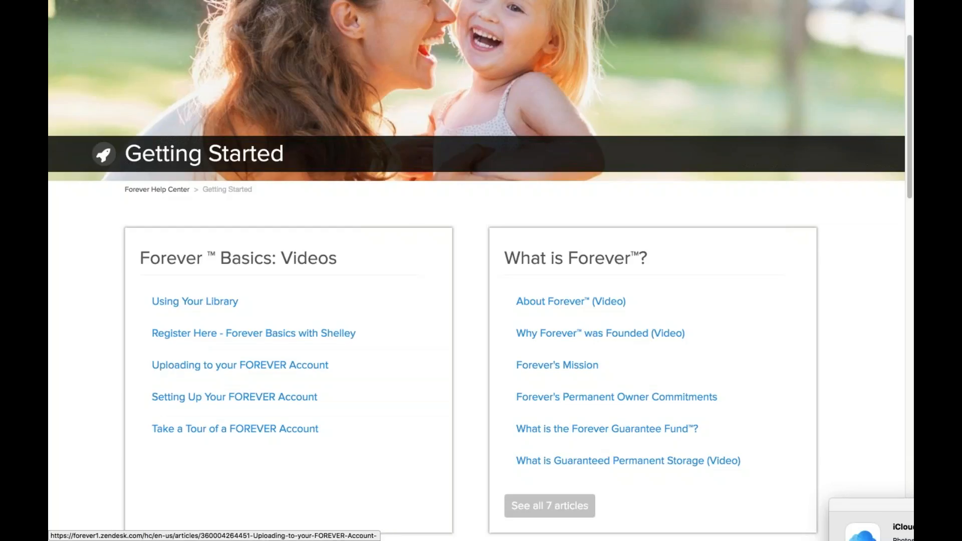
pyautogui.click(158, 399)
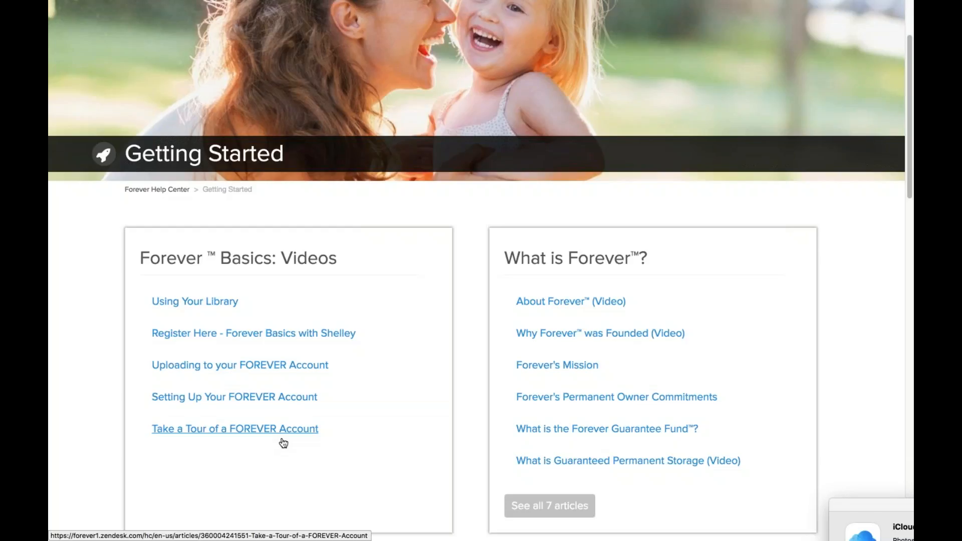
pyautogui.scroll(1, 284, 442)
pyautogui.scroll(5, 284, 443)
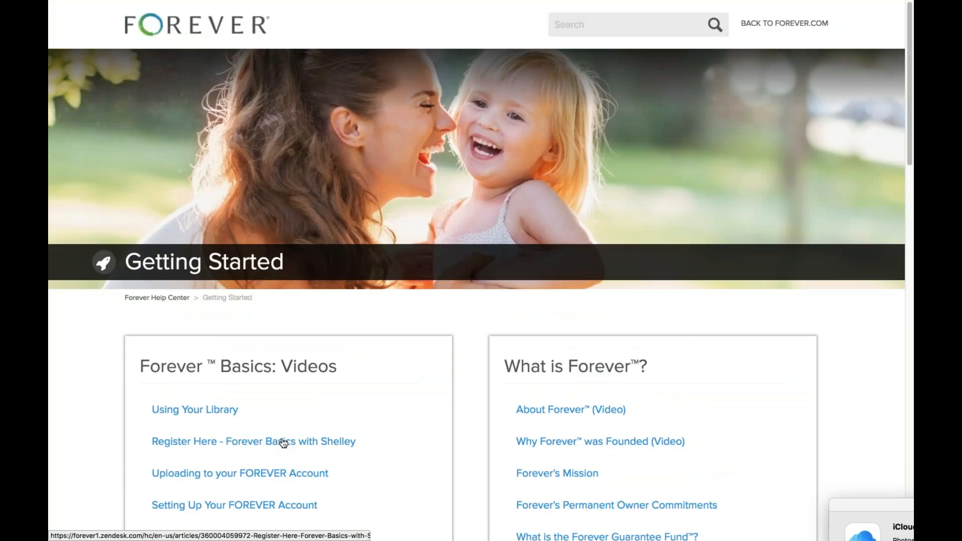
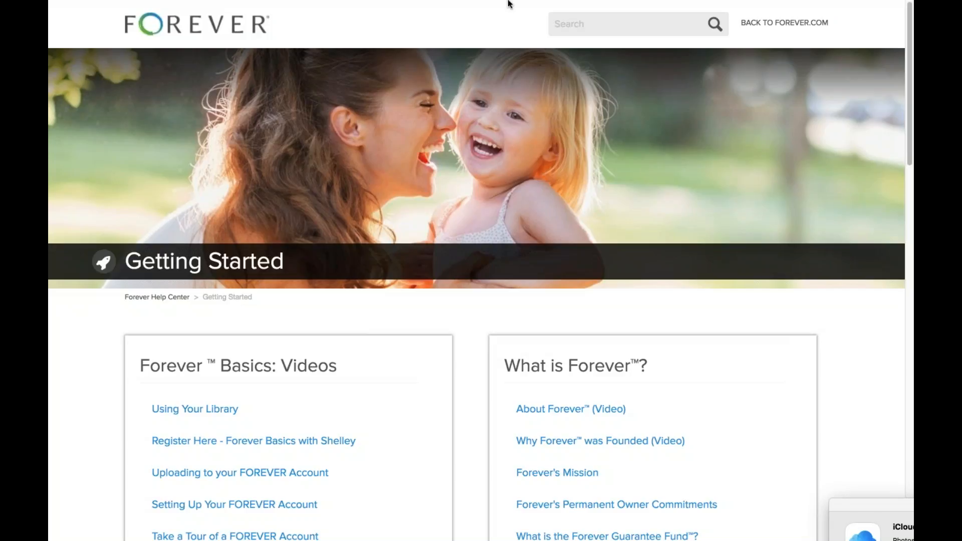
# Replace the help page by loading the forever.com home page from the address bar.
pyautogui.moveTo(509, 4)
pyautogui.click(503, 46)
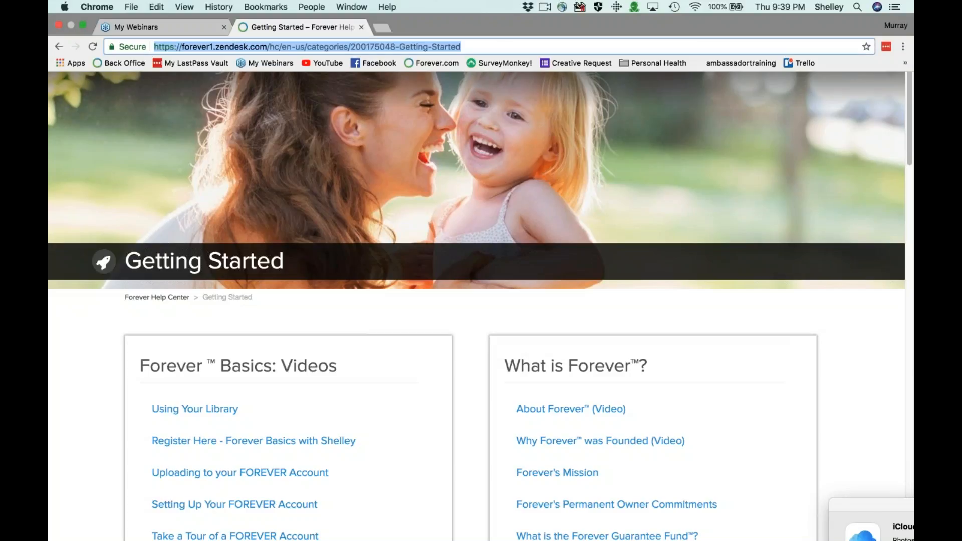
pyautogui.write('forever.com')
pyautogui.press('Return')
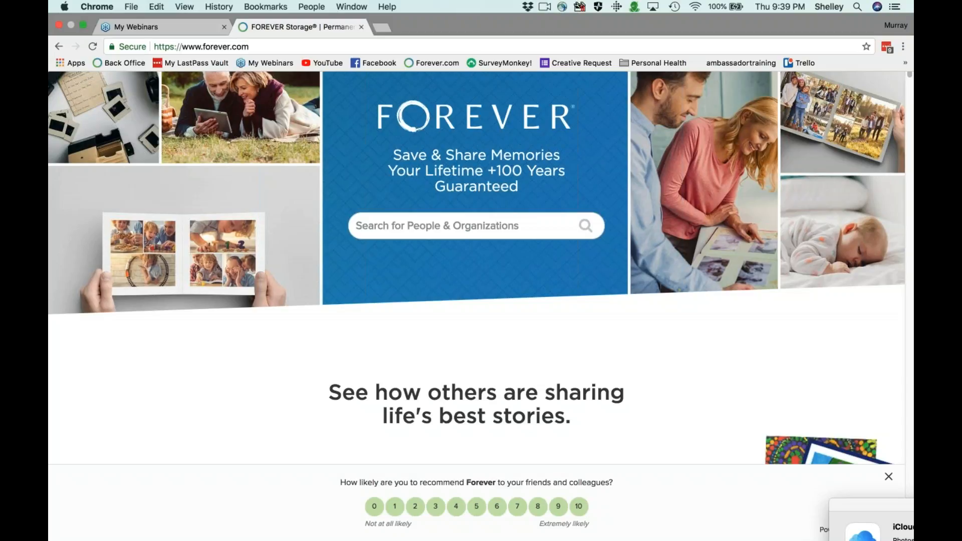
# Search people and organizations for 'ios app', then clear it and search 'apple' instead.
pyautogui.click(451, 225)
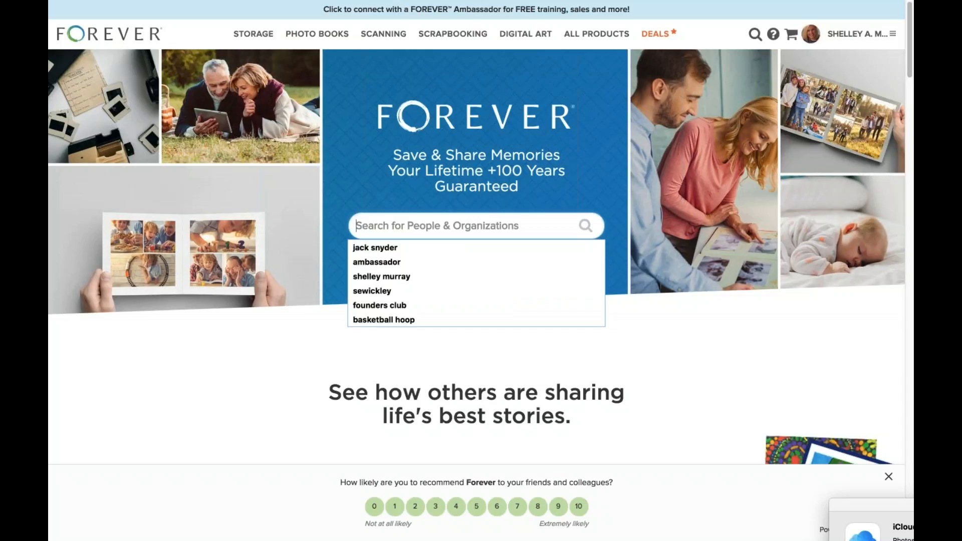
pyautogui.write('ios')
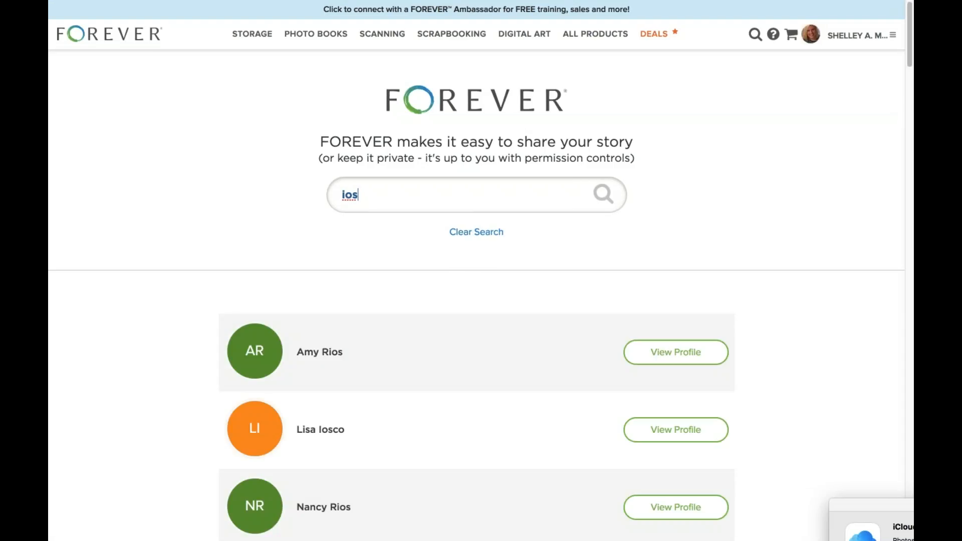
pyautogui.press('BackSpace')
pyautogui.press('BackSpace')
pyautogui.press('BackSpace')
pyautogui.write('ios app')
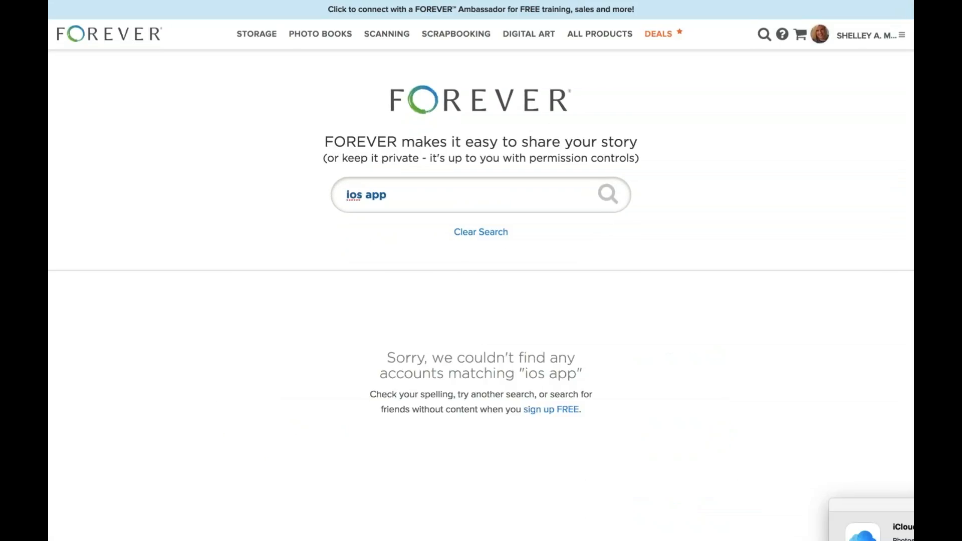
pyautogui.press('BackSpace')
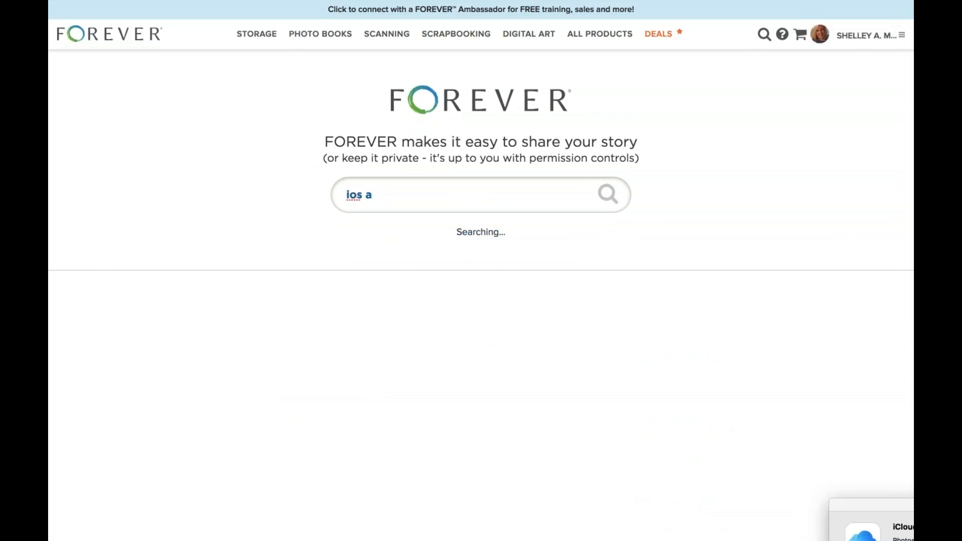
pyautogui.press('BackSpace')
pyautogui.press('BackSpace')
pyautogui.press('BackSpace')
pyautogui.press('BackSpace')
pyautogui.press('BackSpace')
pyautogui.press('BackSpace')
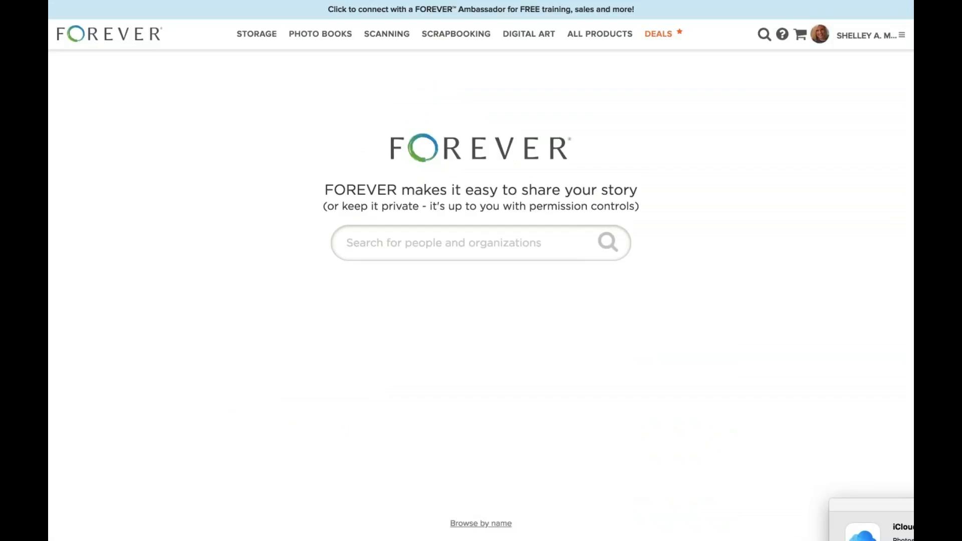
pyautogui.write('appl')
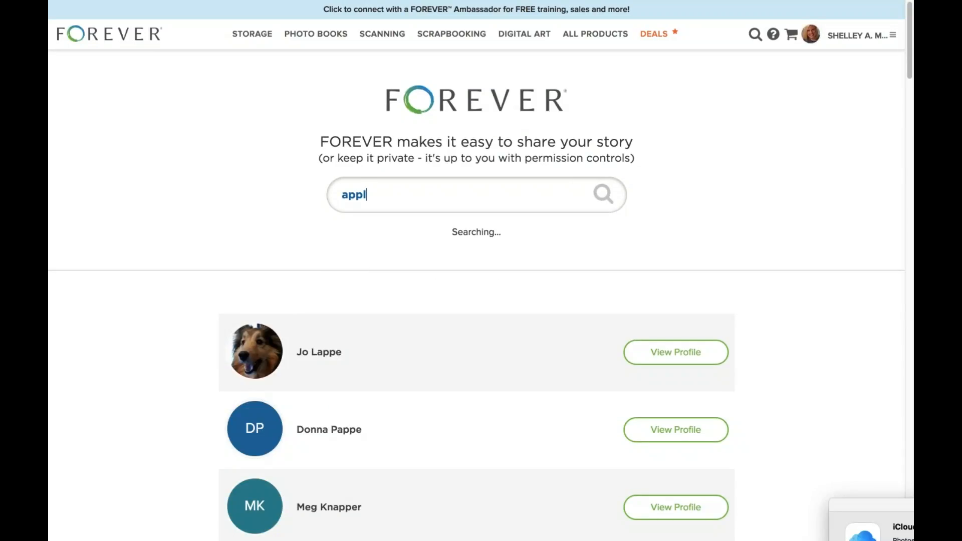
pyautogui.write('e')
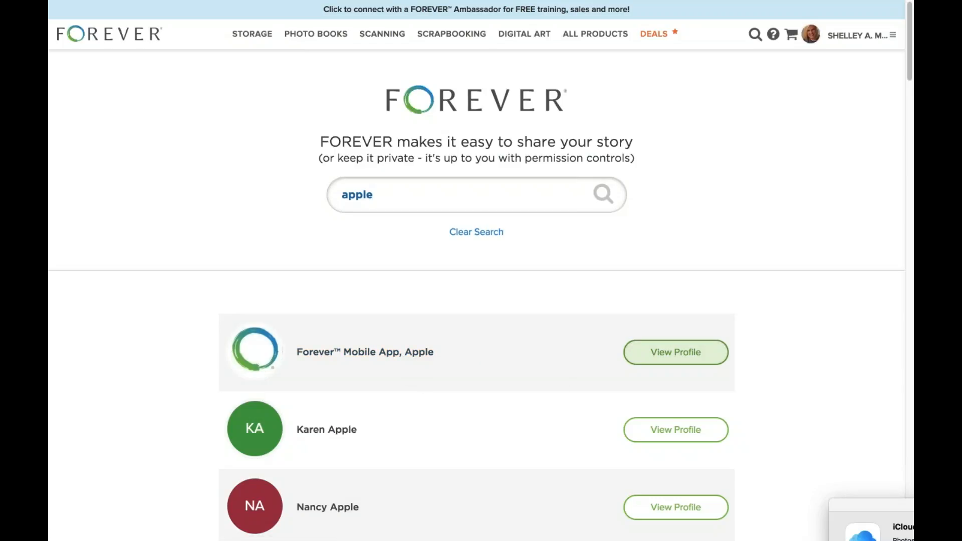
# Open the Forever™ Mobile App, Apple profile and scroll its albums, Setting Up Your App to Friends And Family Sharing.
pyautogui.click(671, 352)
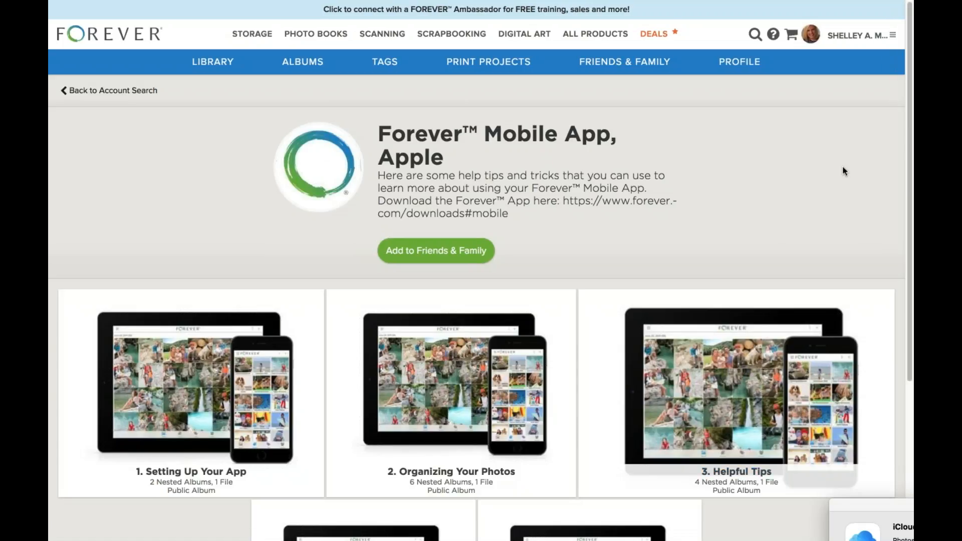
pyautogui.scroll(-1, 685, 224)
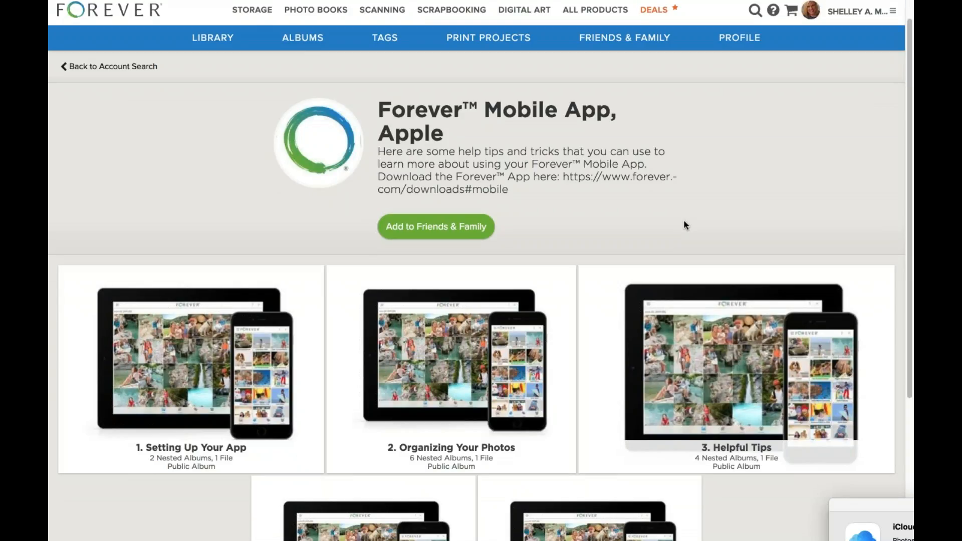
pyautogui.scroll(-3, 685, 225)
pyautogui.scroll(-4, 683, 224)
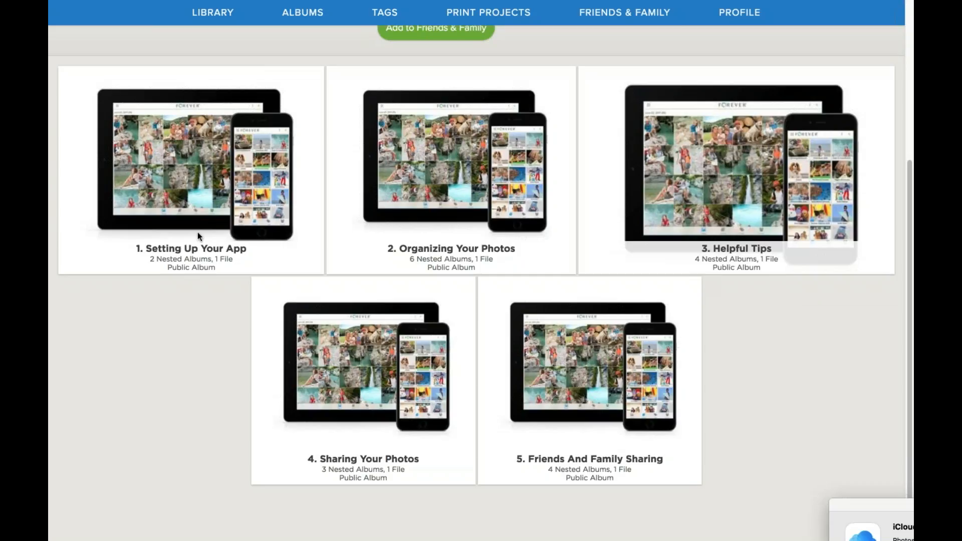
pyautogui.scroll(1, 197, 233)
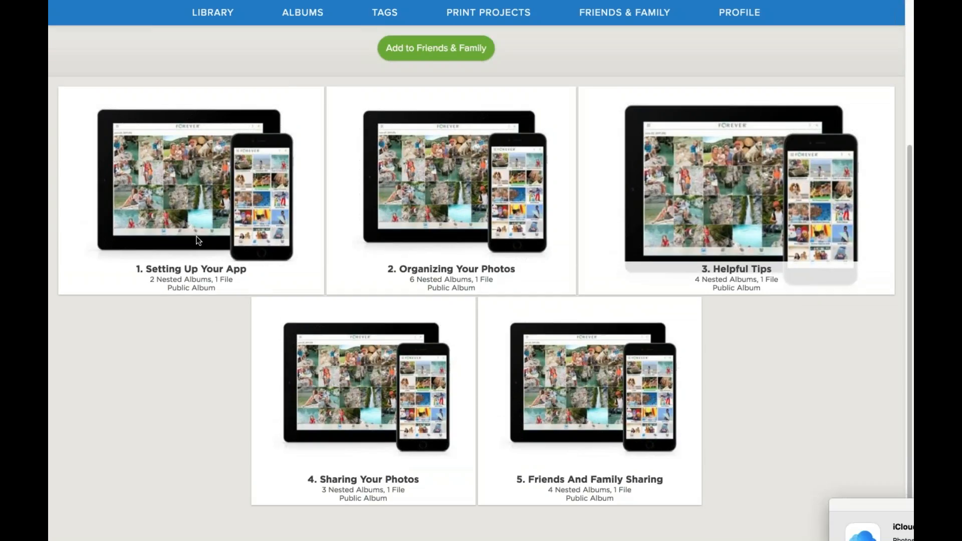
pyautogui.scroll(3, 431, 258)
pyautogui.scroll(-1, 430, 255)
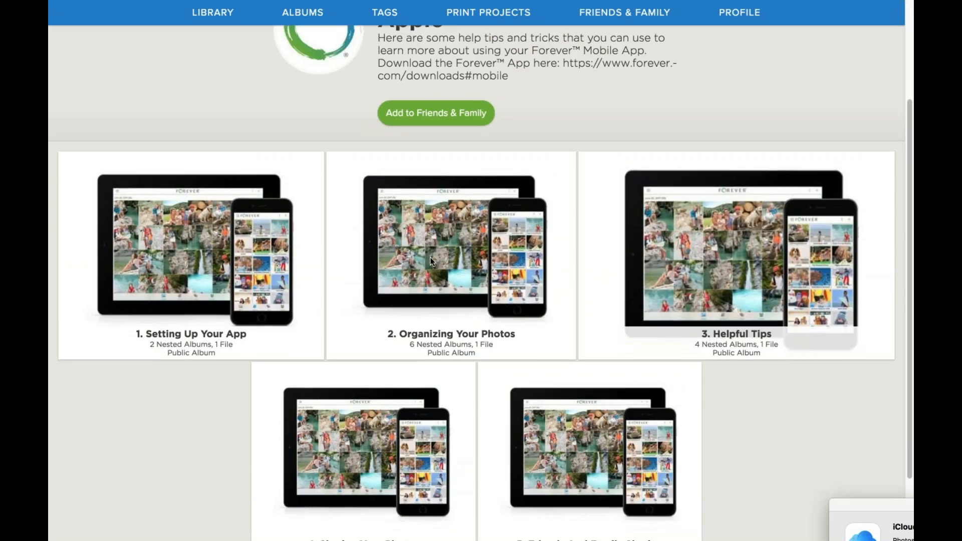
pyautogui.scroll(-3, 336, 404)
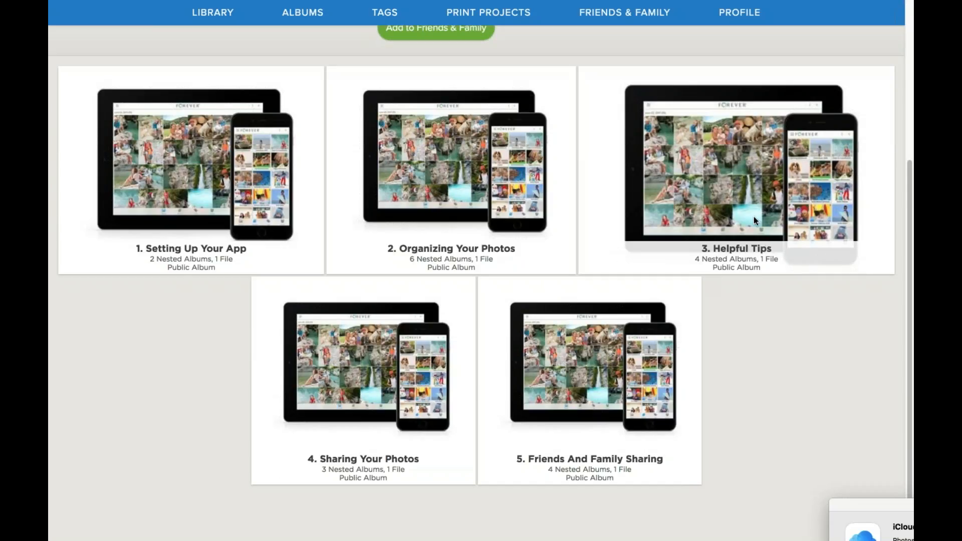
# Open the 3. Helpful Tips album, then the first Speech Dictation slide full size.
pyautogui.click(736, 170)
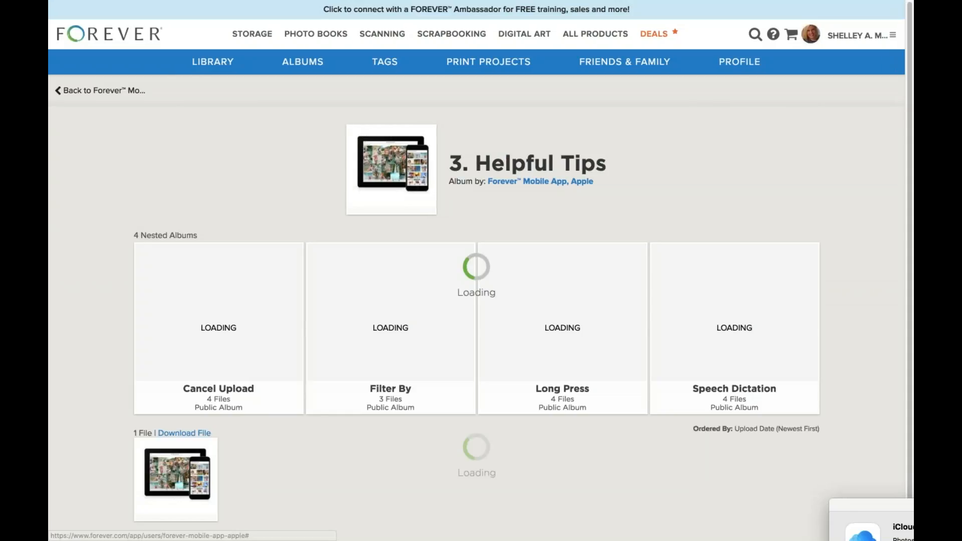
pyautogui.scroll(-1, 479, 261)
pyautogui.scroll(-1, 797, 345)
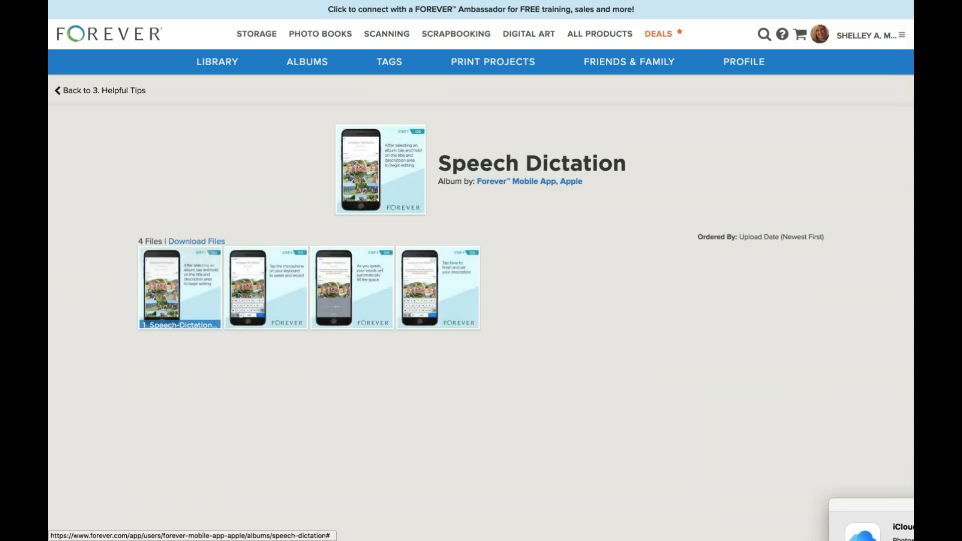
pyautogui.click(180, 286)
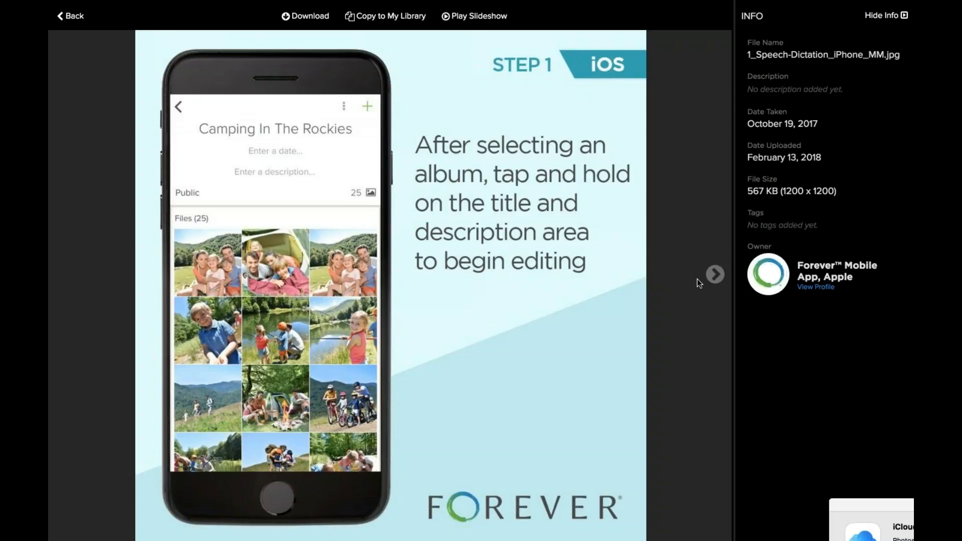
# View the Step 2 and Step 3 Speech Dictation slides, then return to the album grid.
pyautogui.click(714, 273)
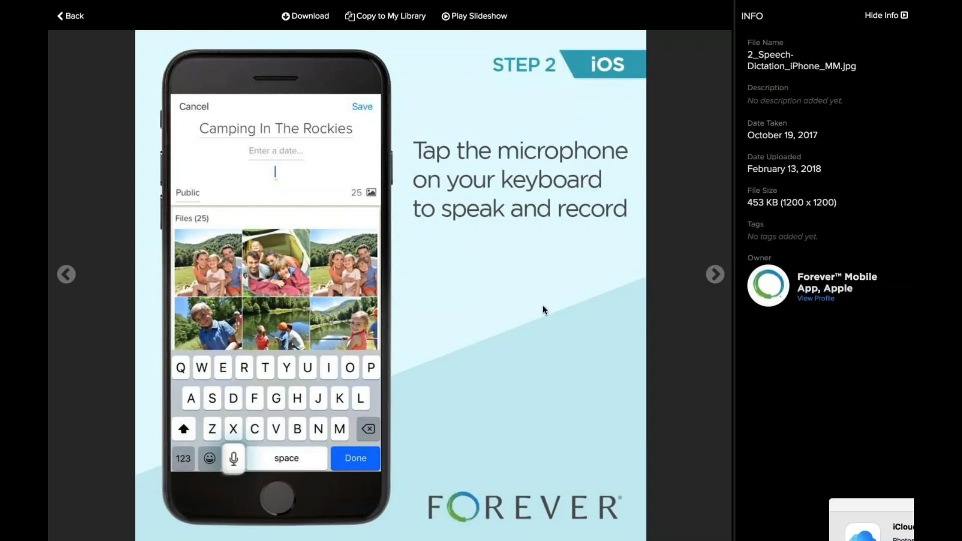
pyautogui.click(715, 274)
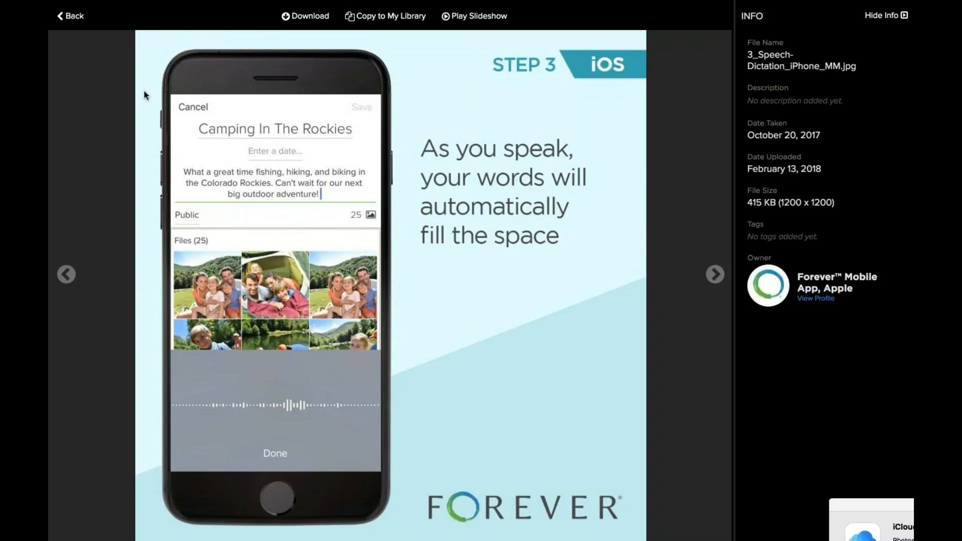
pyautogui.click(71, 15)
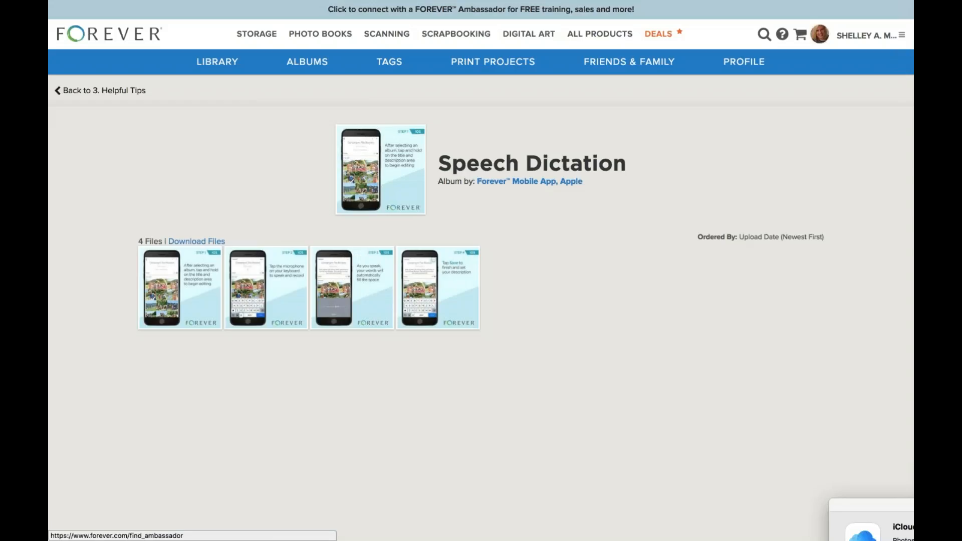
# Navigate back via 3. Helpful Tips to the Mobile App profile, then open Friends & Family.
pyautogui.click(103, 92)
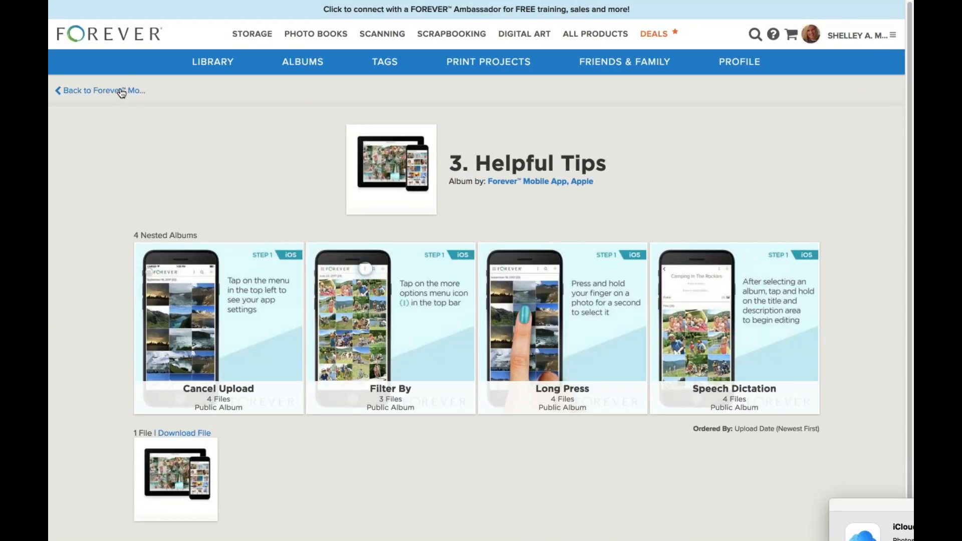
pyautogui.click(121, 94)
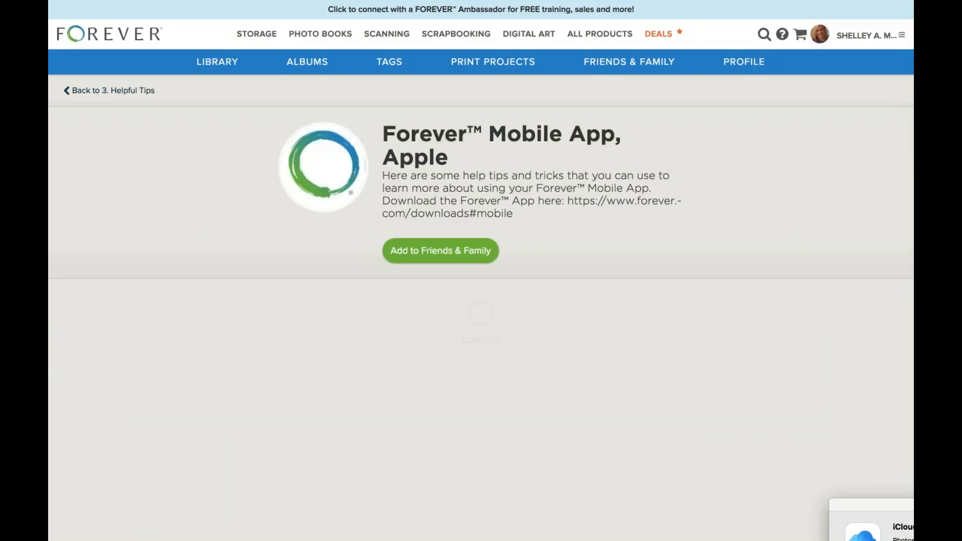
pyautogui.click(117, 95)
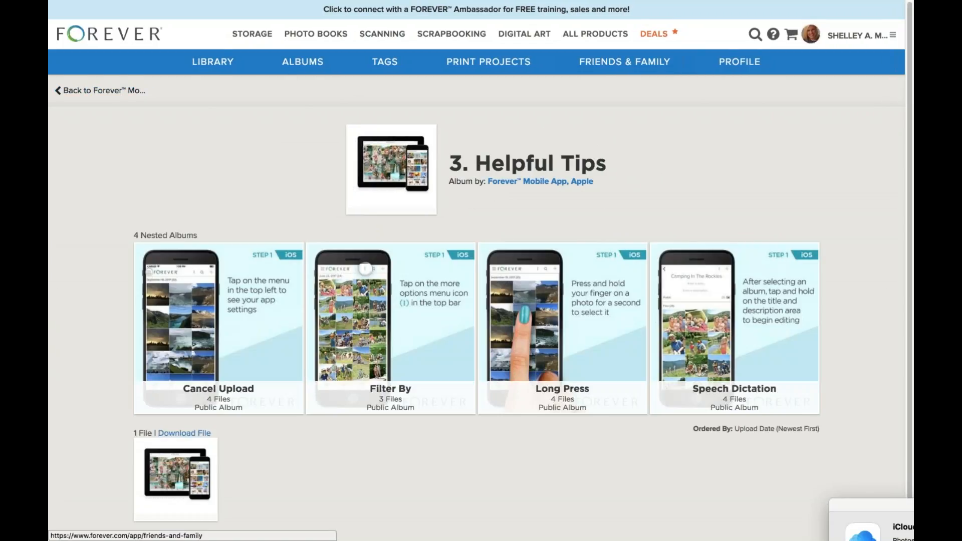
pyautogui.click(103, 91)
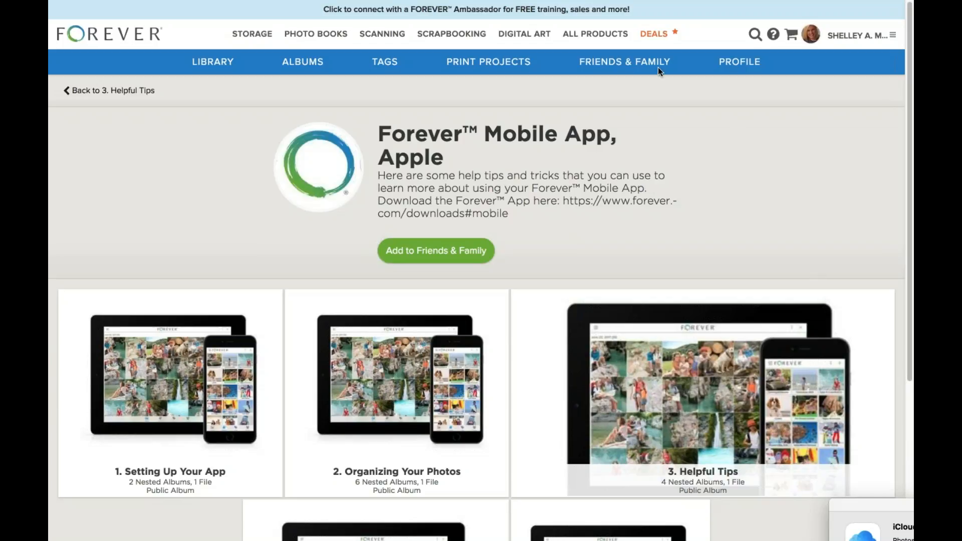
pyautogui.click(624, 62)
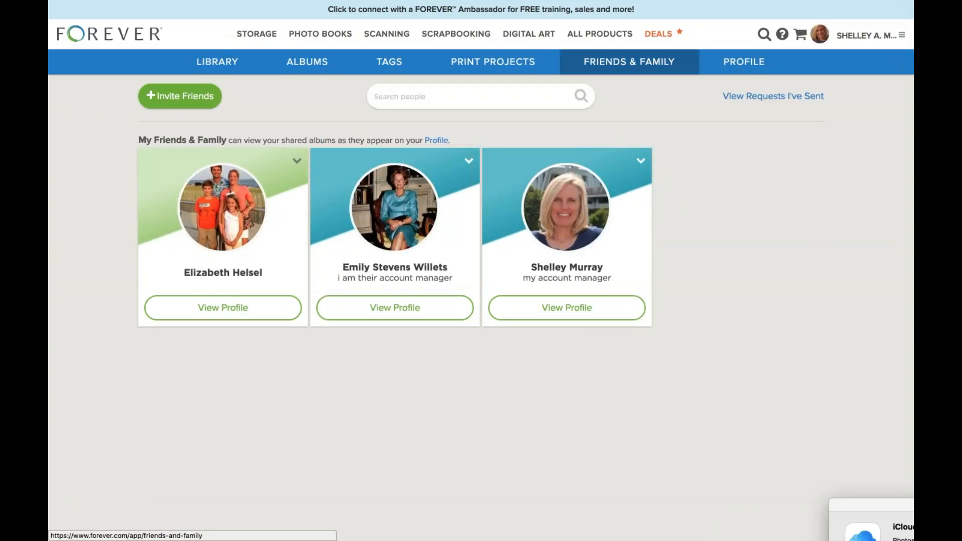
# Open the first friend's profile and their shared Autumn album of 58 files.
pyautogui.click(240, 320)
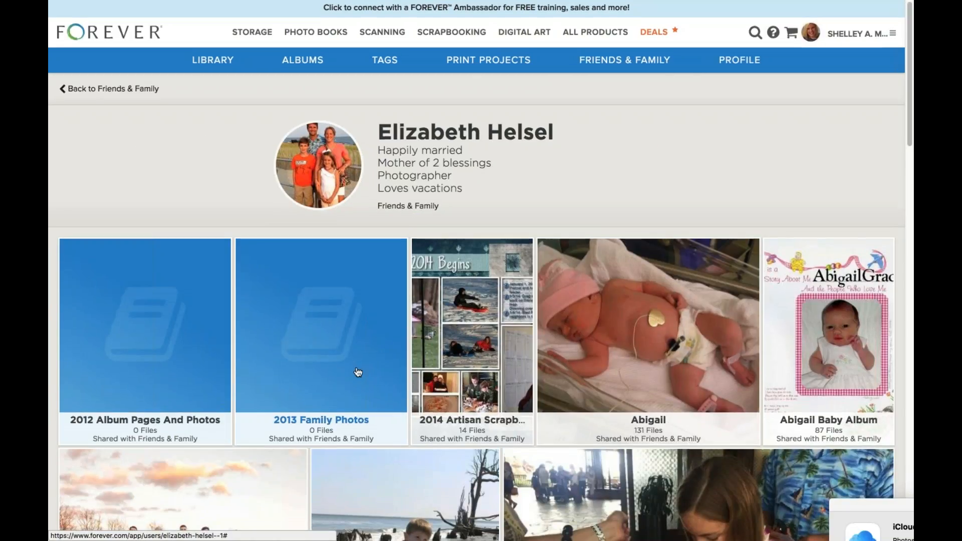
pyautogui.scroll(-3, 357, 372)
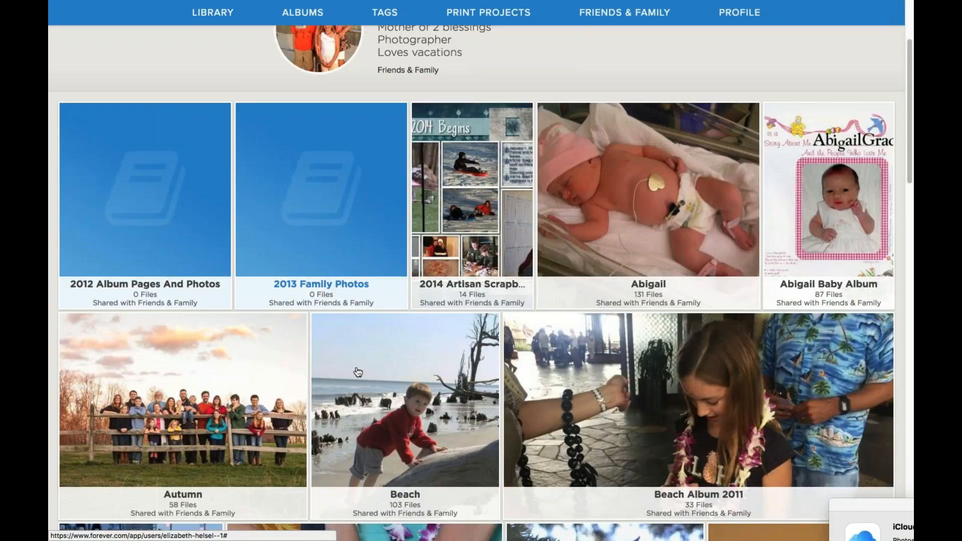
pyautogui.scroll(-2, 358, 371)
pyautogui.click(290, 372)
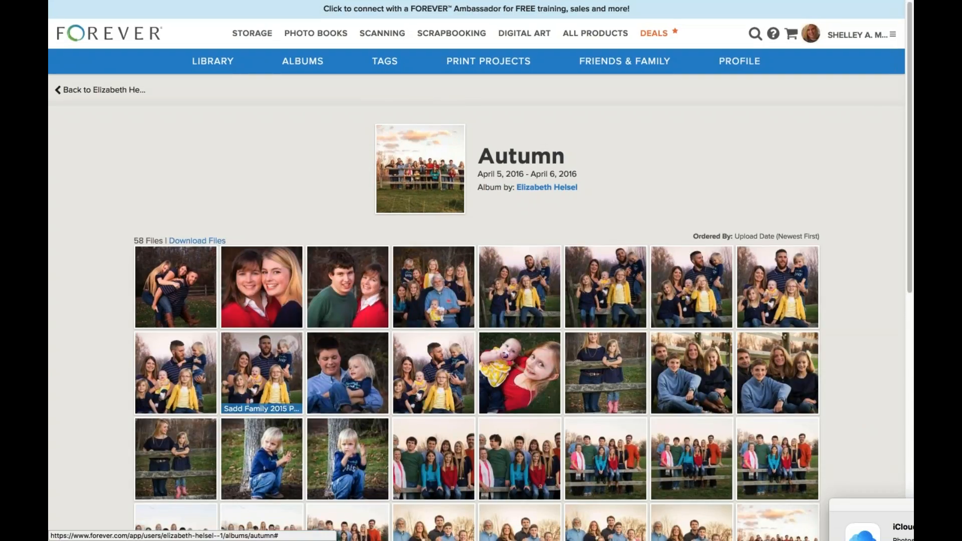
pyautogui.scroll(-2, 262, 373)
# Copy Sadd Family 2015 Photo-266.jpg to your library, then go to the Library page.
pyautogui.click(433, 395)
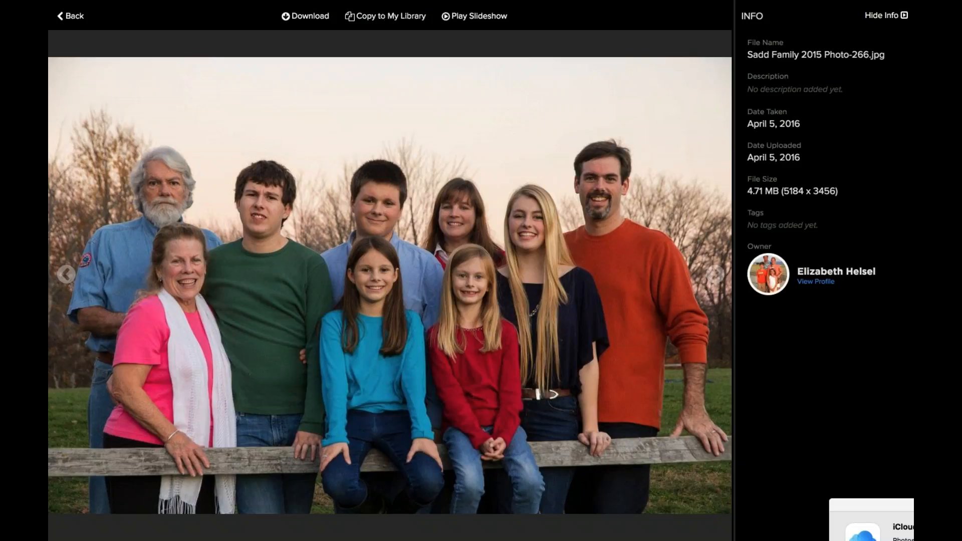
pyautogui.click(385, 15)
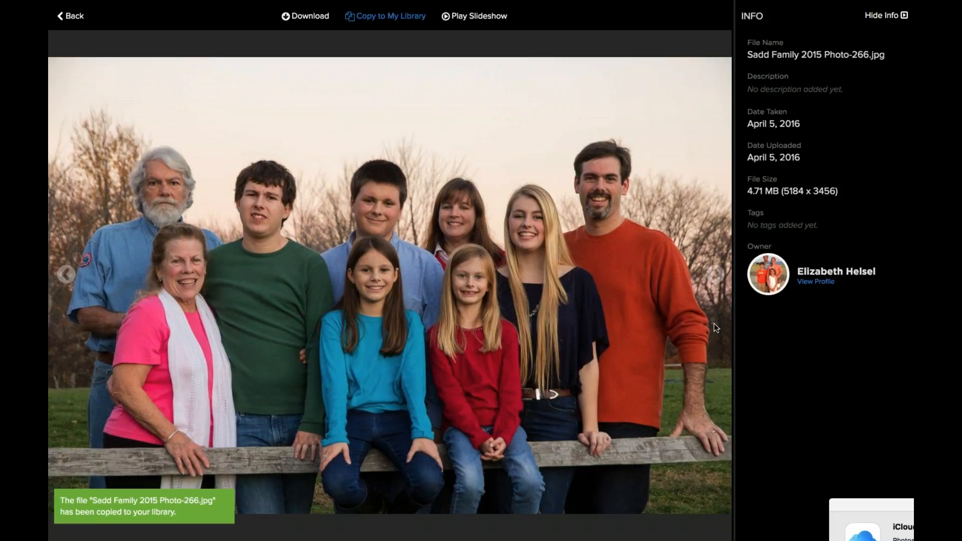
pyautogui.click(86, 17)
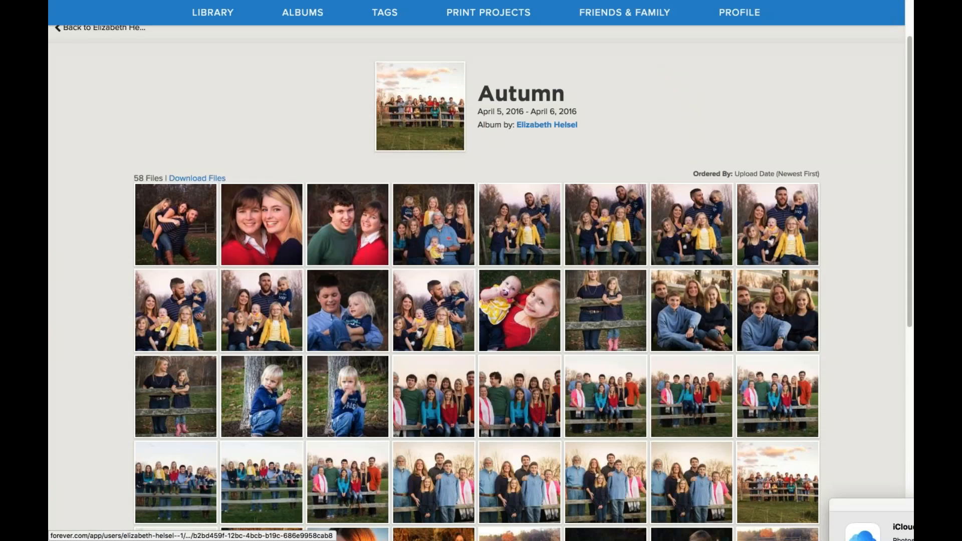
pyautogui.click(212, 14)
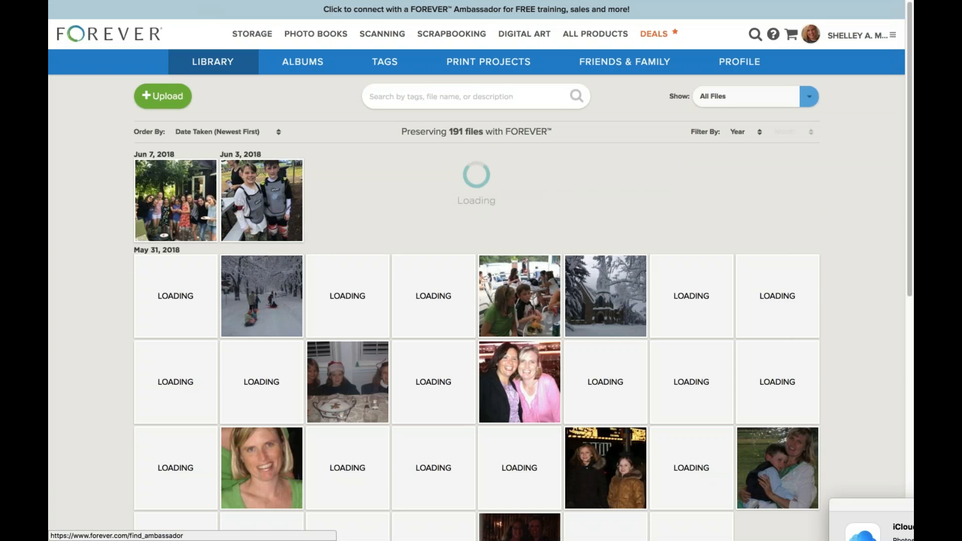
# Order the library by Upload Date (Newest First) and open the copied Sadd Family photo.
pyautogui.click(225, 132)
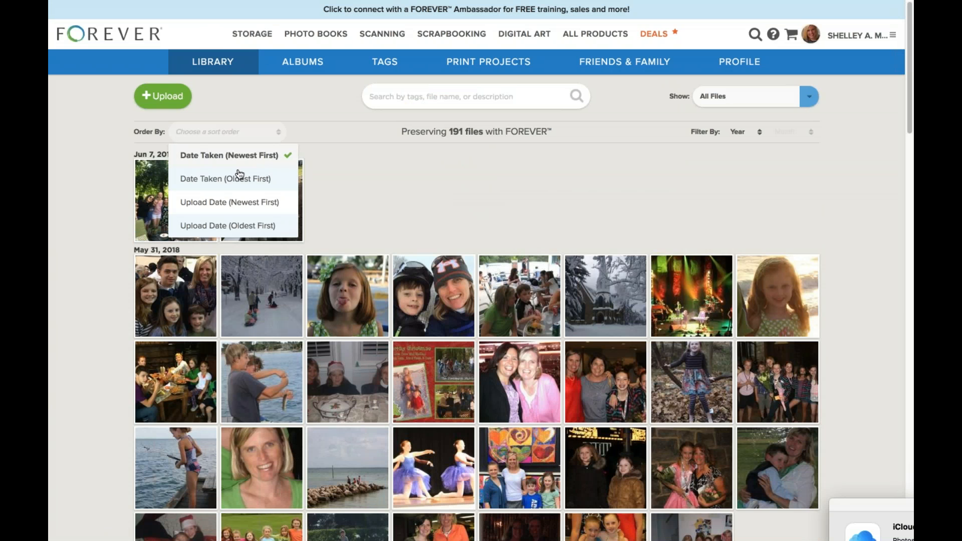
pyautogui.click(248, 200)
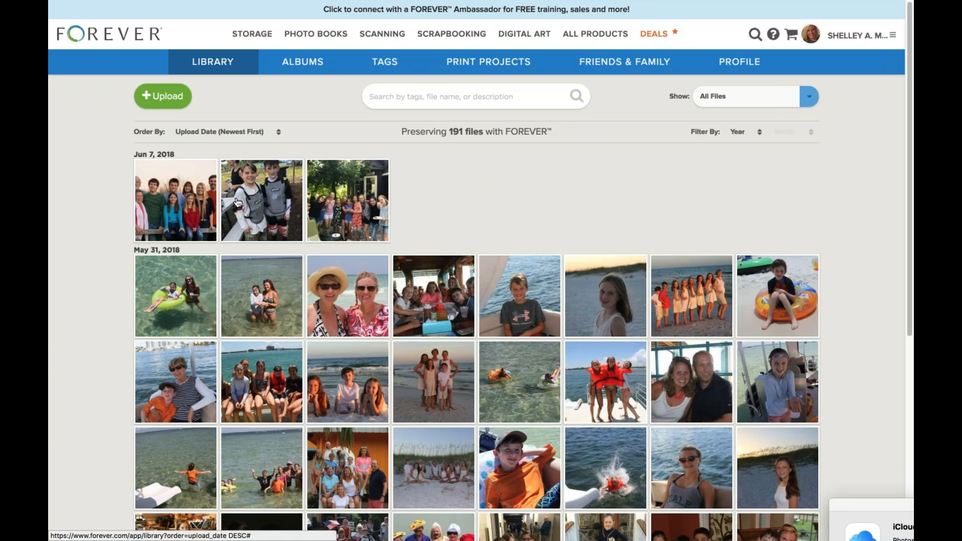
pyautogui.click(193, 200)
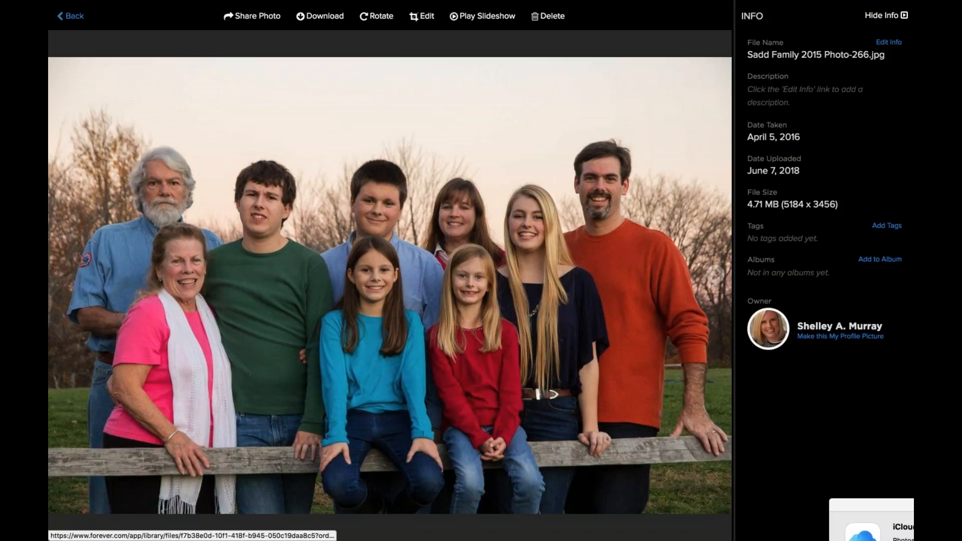
# Close the photo viewer to return to the 191-file library grid.
pyautogui.click(70, 15)
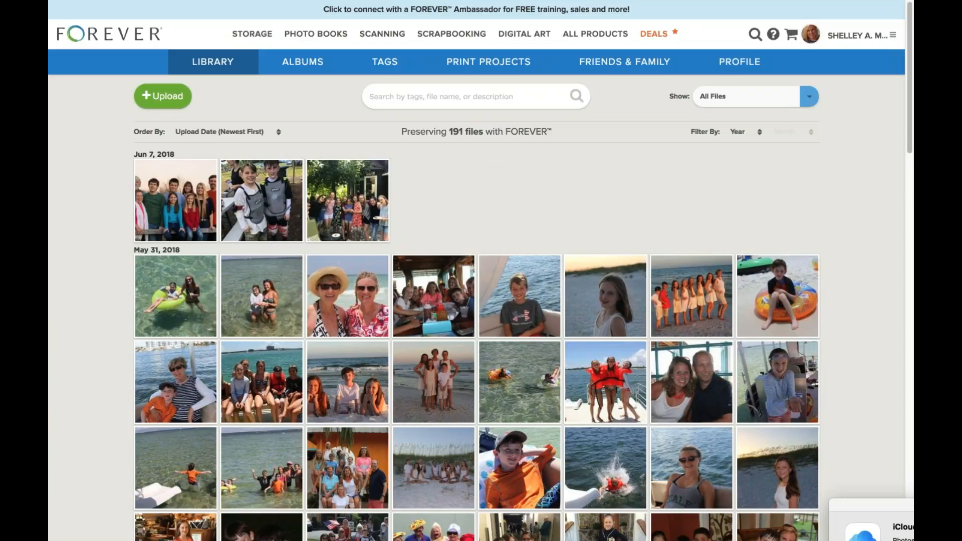
# Browse the Featured Photo Books on Photo Books, $19.99 Basic and $24.99 Premium designs, then return to top.
pyautogui.click(318, 35)
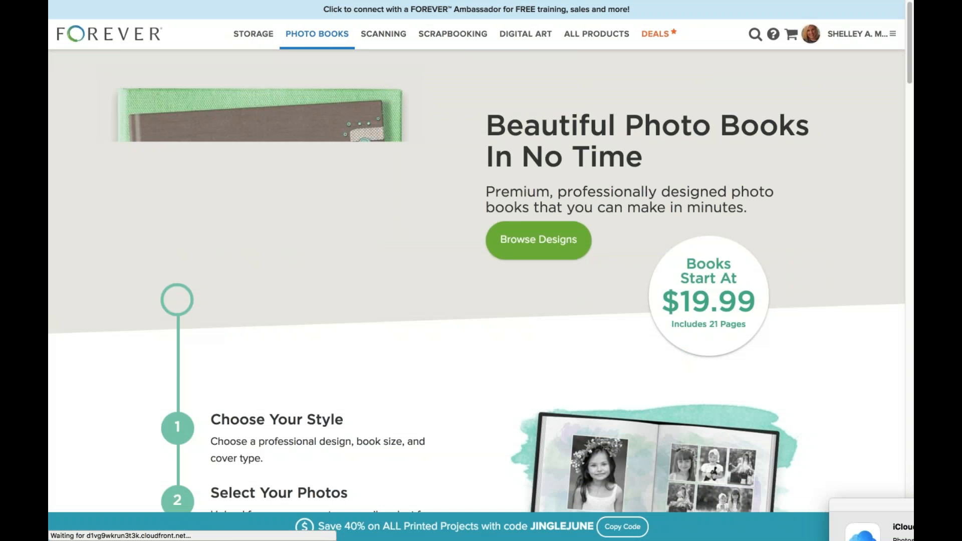
pyautogui.scroll(-1, 480, 232)
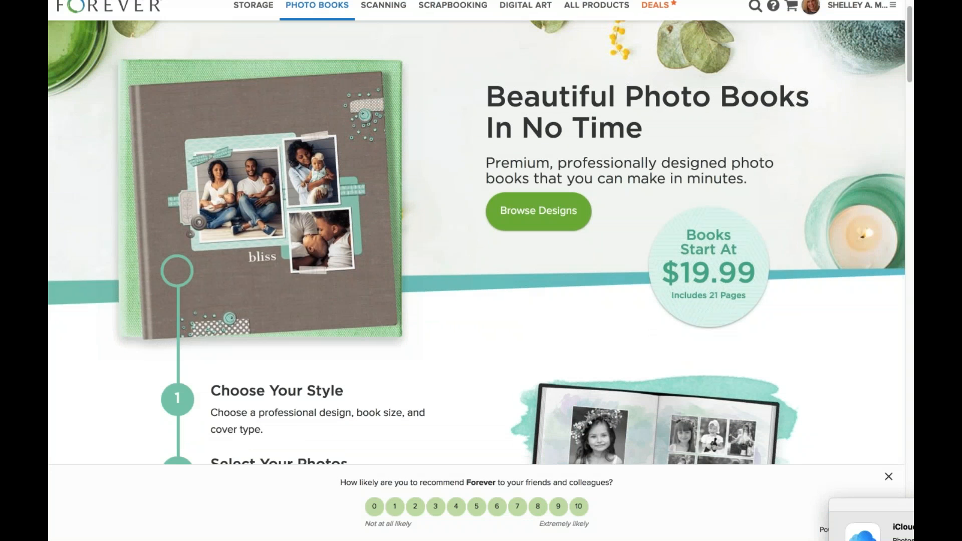
pyautogui.scroll(-8, 446, 294)
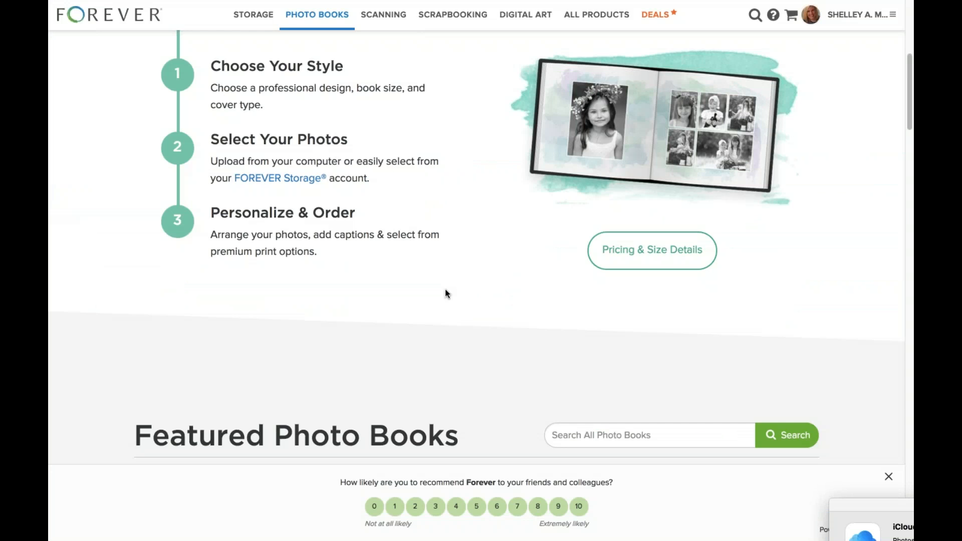
pyautogui.scroll(-10, 444, 289)
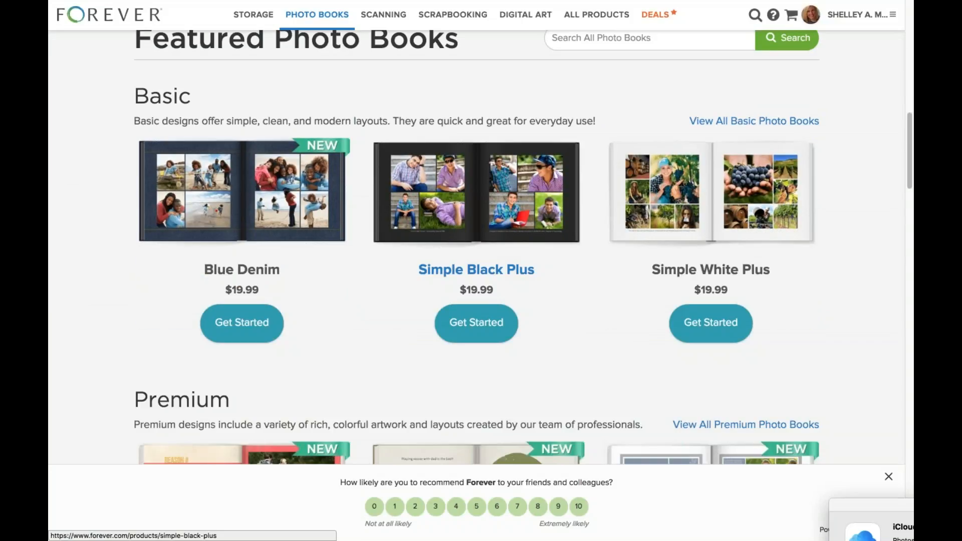
pyautogui.scroll(-2, 476, 418)
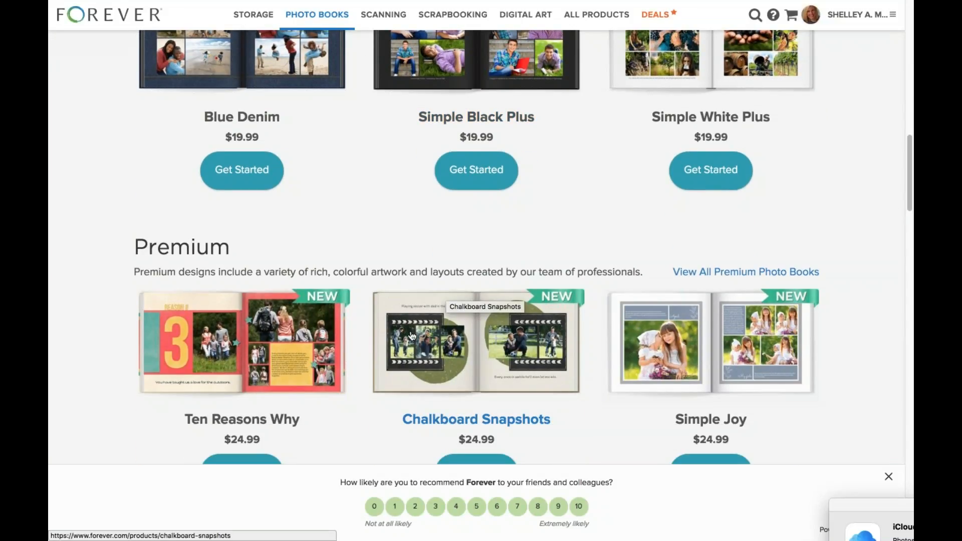
pyautogui.scroll(-1, 393, 294)
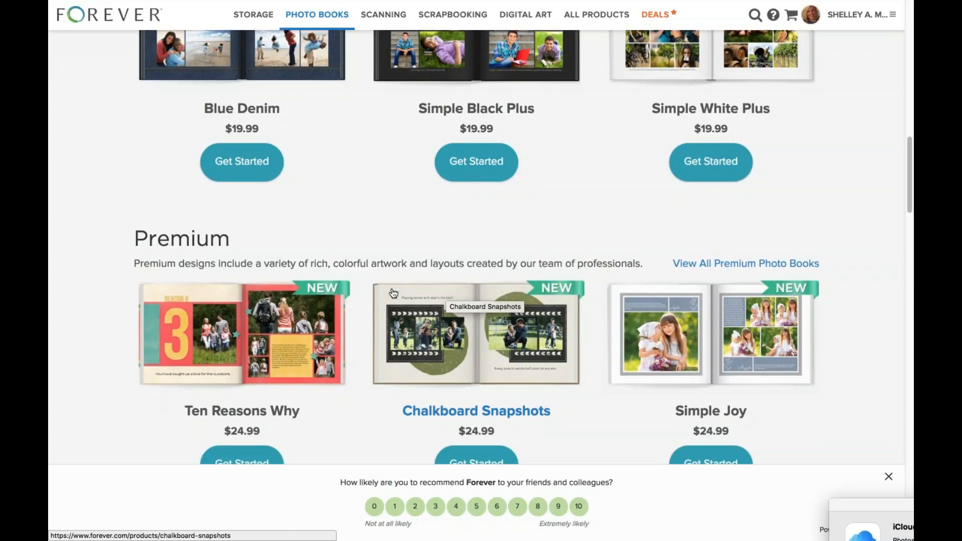
pyautogui.scroll(-5, 393, 294)
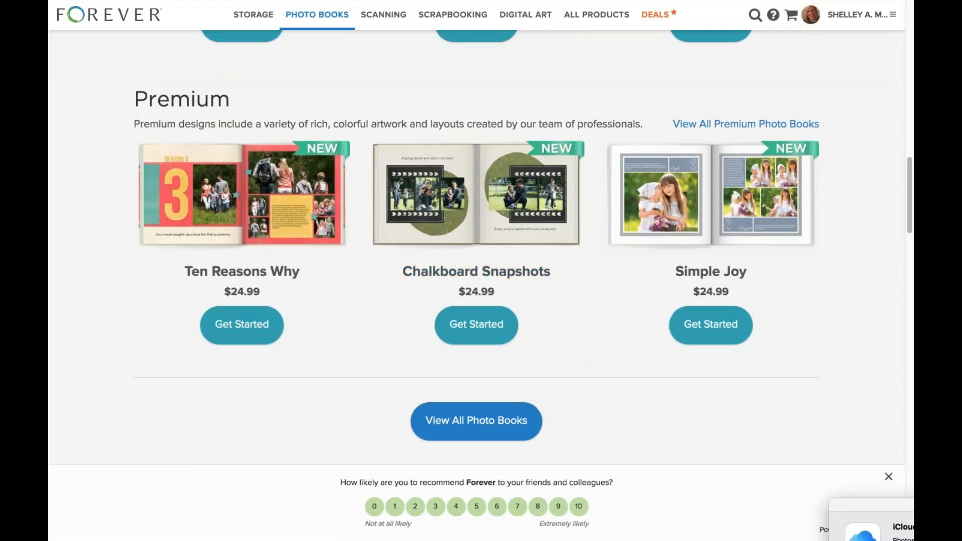
pyautogui.scroll(3, 476, 250)
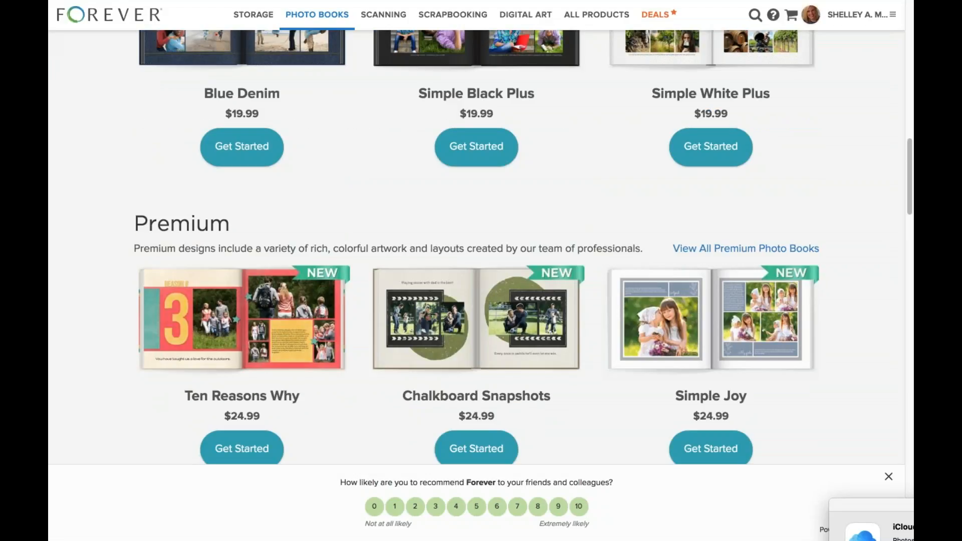
pyautogui.scroll(15, 476, 250)
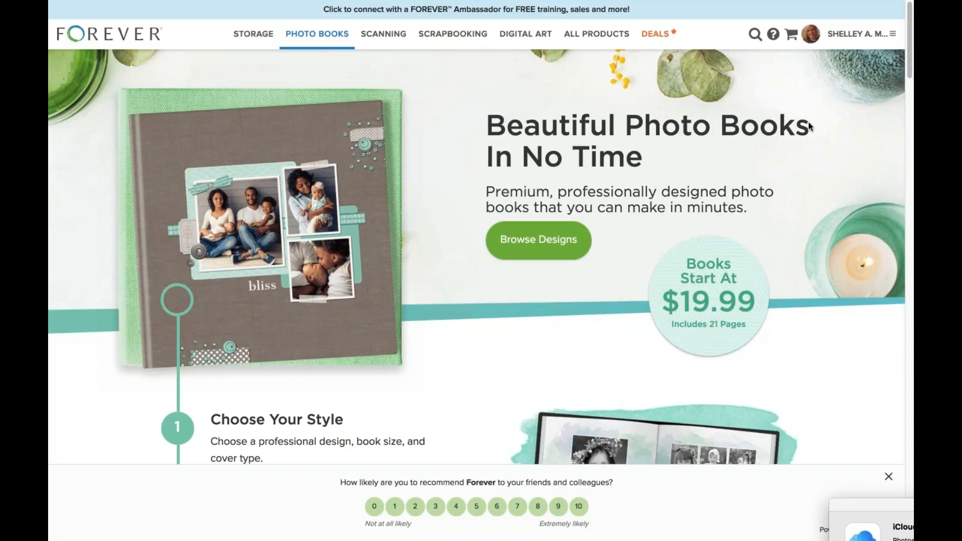
# Open the Help Center's Getting Started topic and read through it.
pyautogui.click(772, 34)
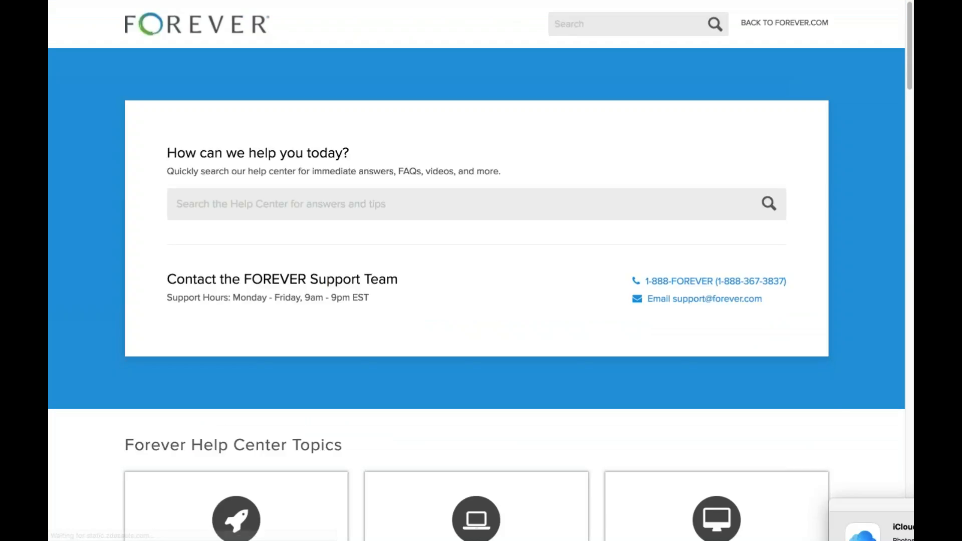
pyautogui.scroll(-5, 502, 352)
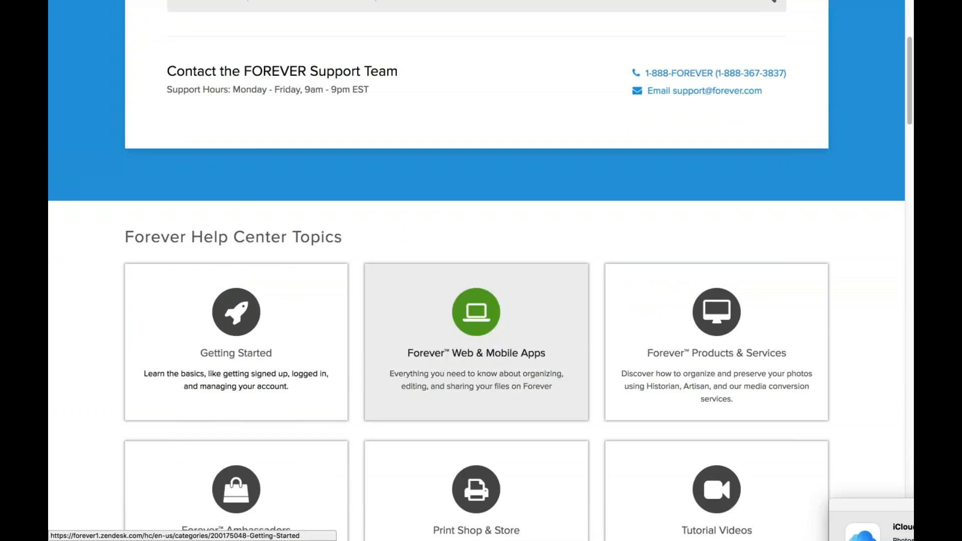
pyautogui.click(226, 372)
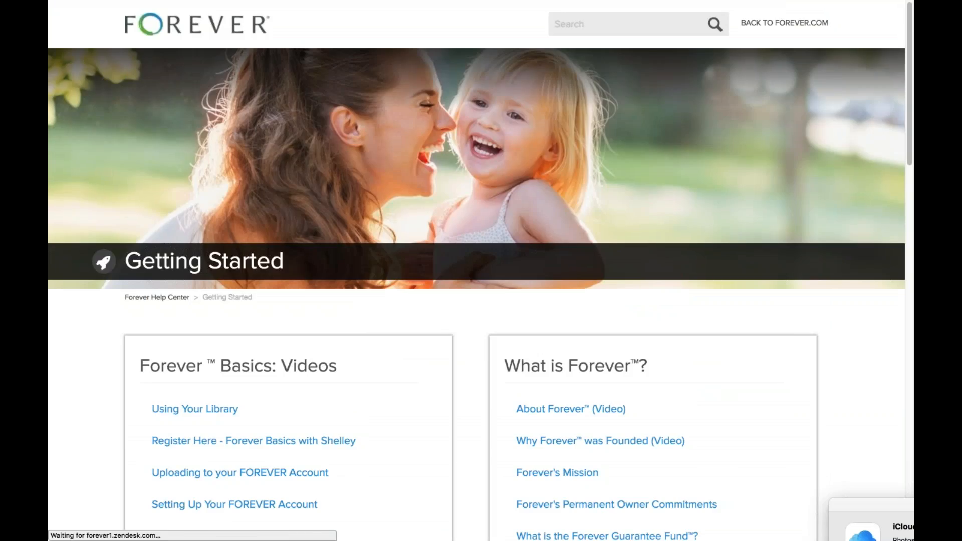
pyautogui.scroll(-2, 235, 449)
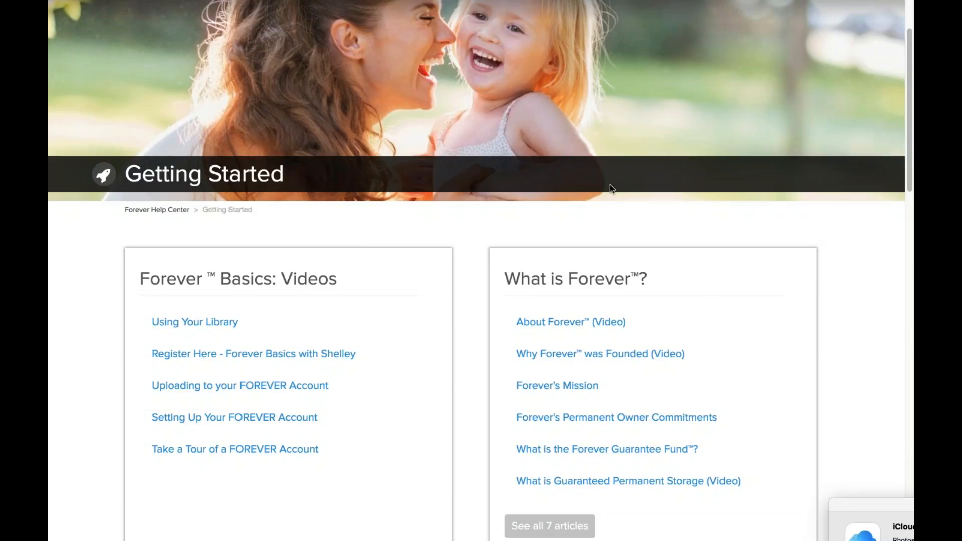
pyautogui.scroll(4, 611, 186)
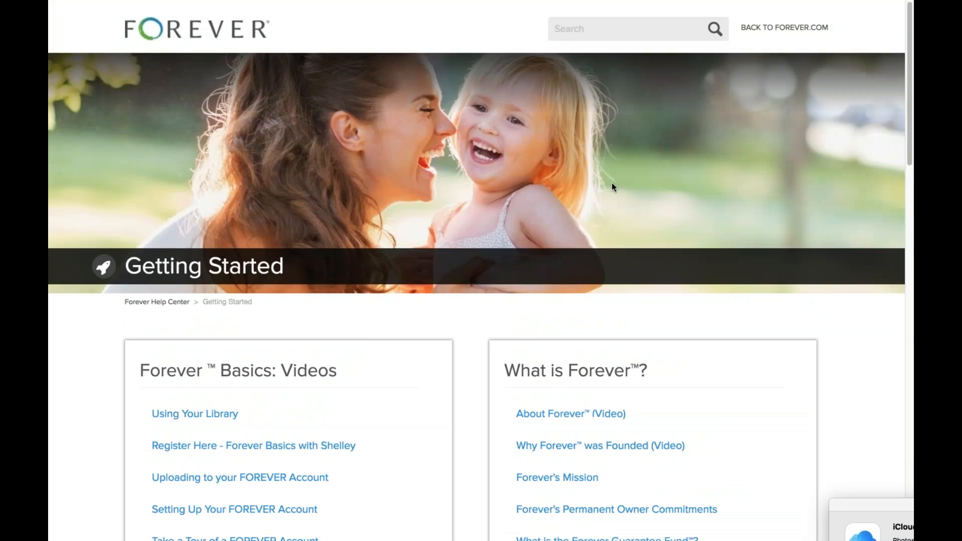
# Go back to the main forever.com site via the address bar.
pyautogui.moveTo(543, 2)
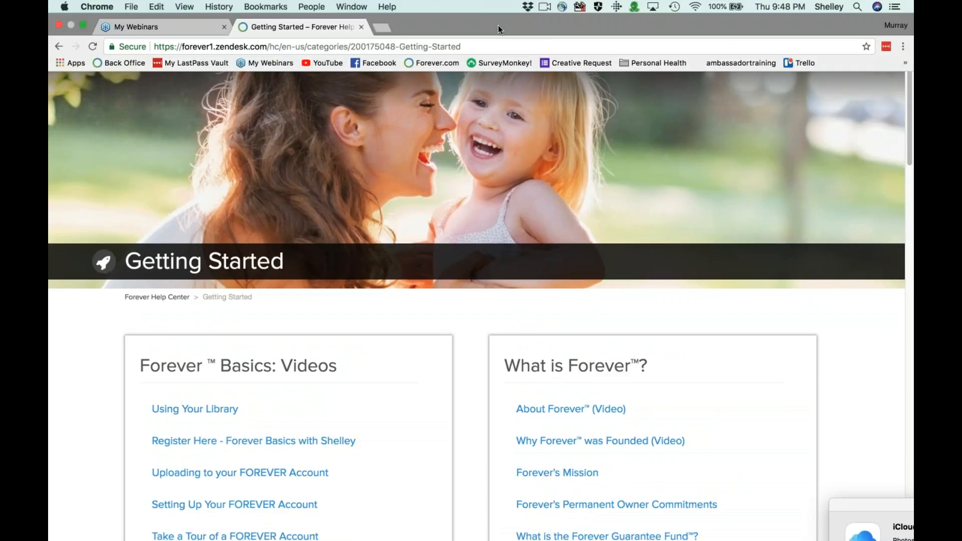
pyautogui.click(465, 47)
pyautogui.write('forever.com')
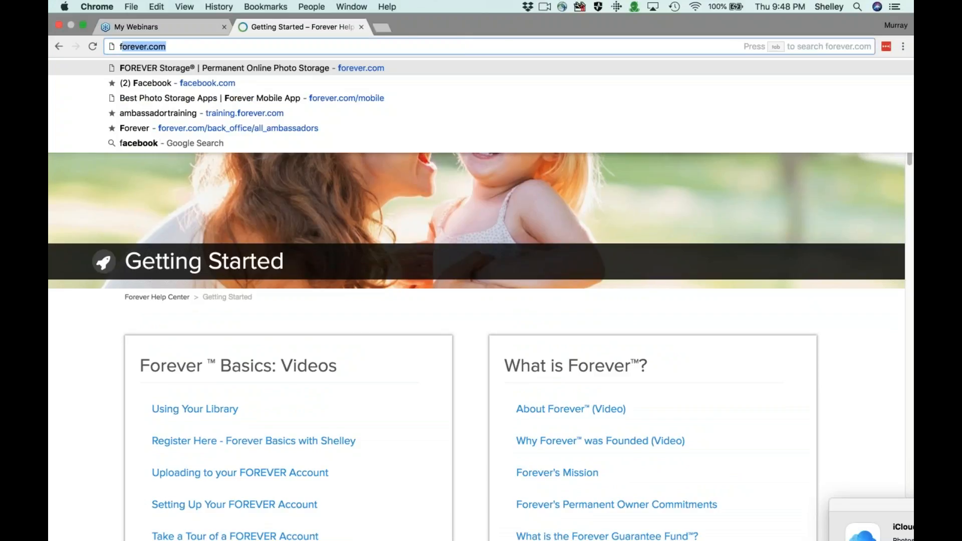
pyautogui.press('Return')
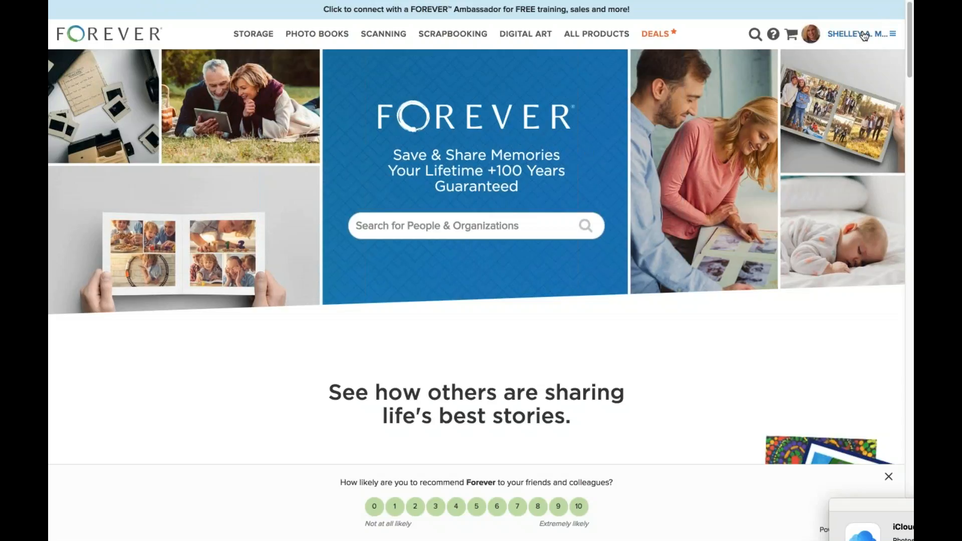
# Select the eight newest Library photos, up to the sixth May 31 photo, and open Bulk Organizer.
pyautogui.click(864, 35)
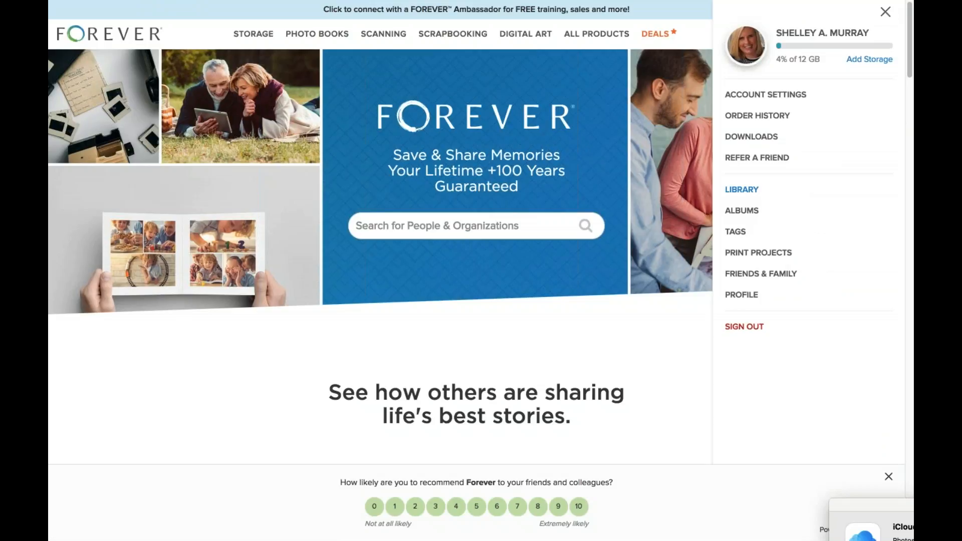
pyautogui.click(741, 189)
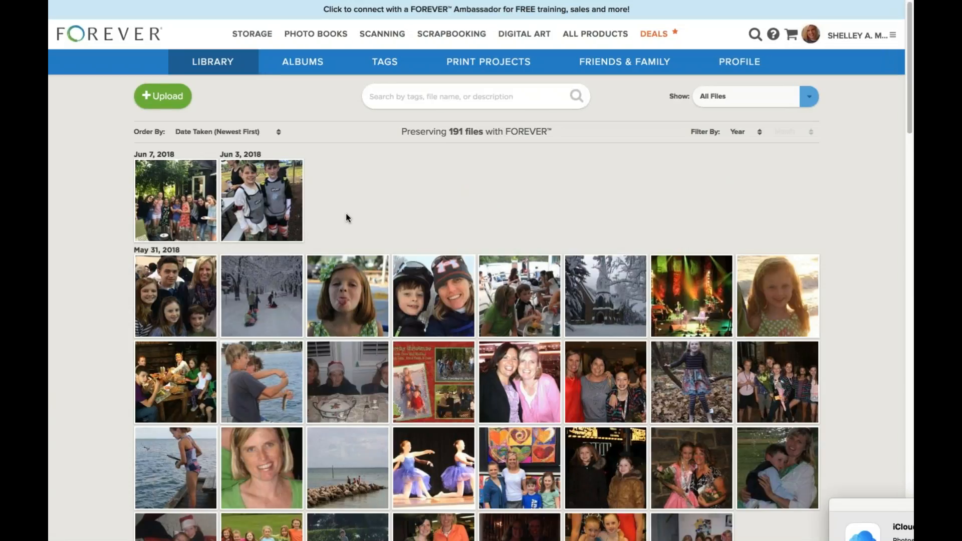
pyautogui.click(203, 173)
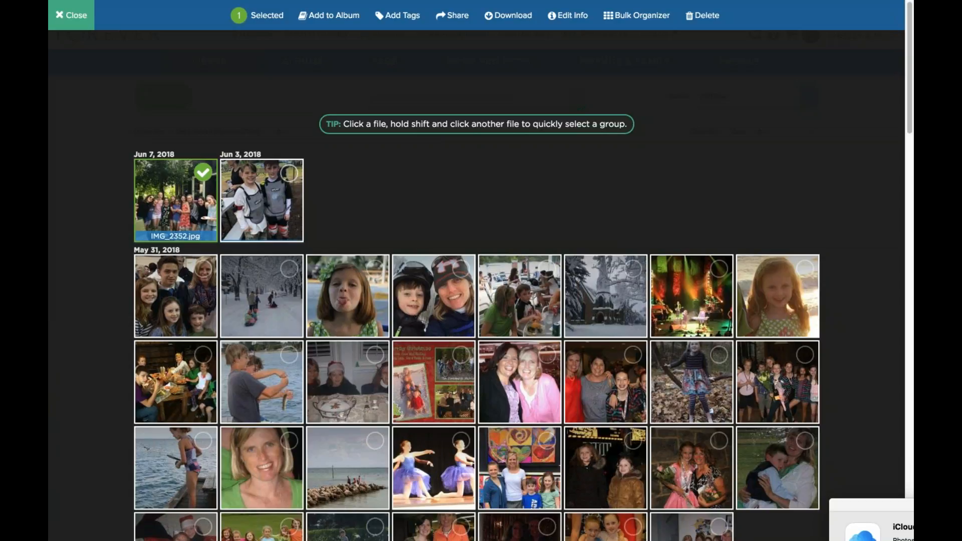
pyautogui.keyDown('shift'); pyautogui.click(633, 268); pyautogui.keyUp('shift')
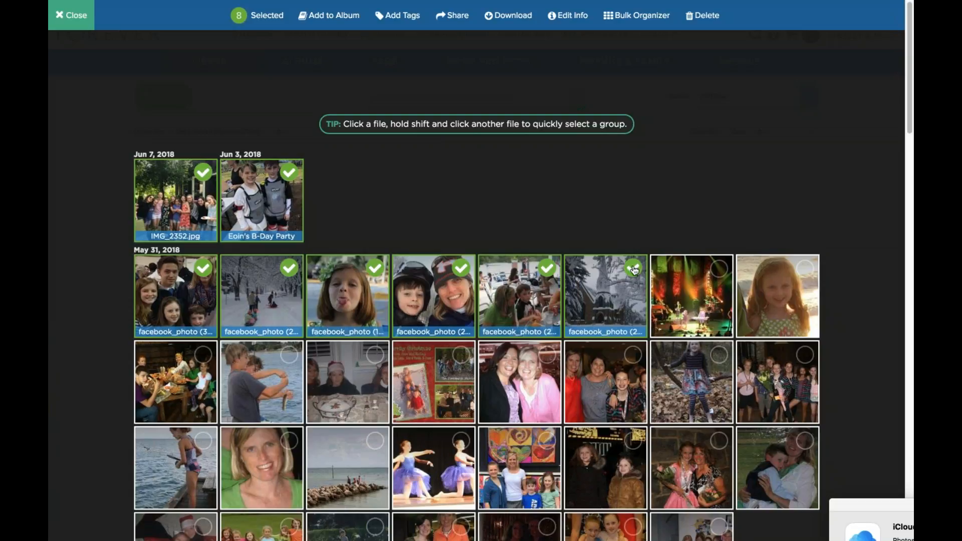
pyautogui.click(626, 16)
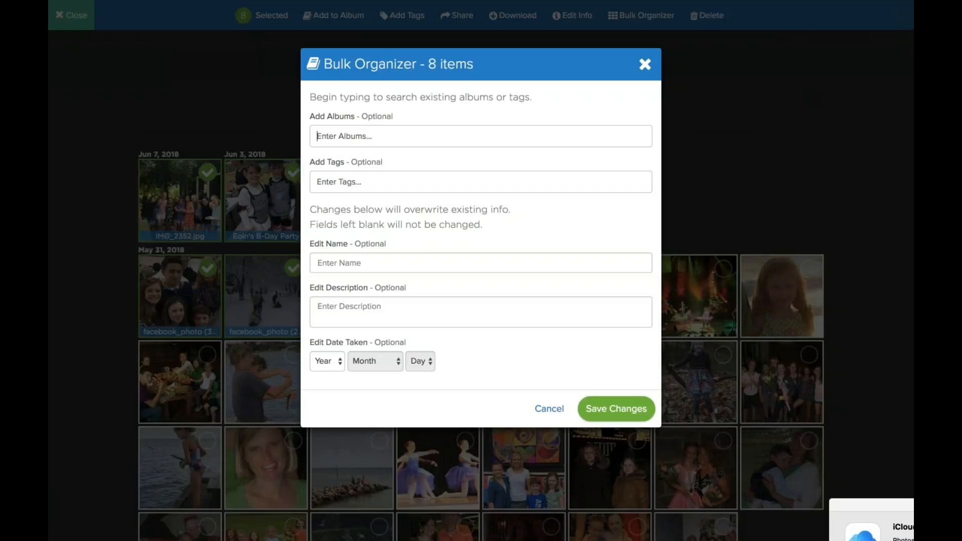
# Close Bulk Organizer unsaved, deselect the Jun 3 photo, and exit selection mode to the Library.
pyautogui.click(644, 64)
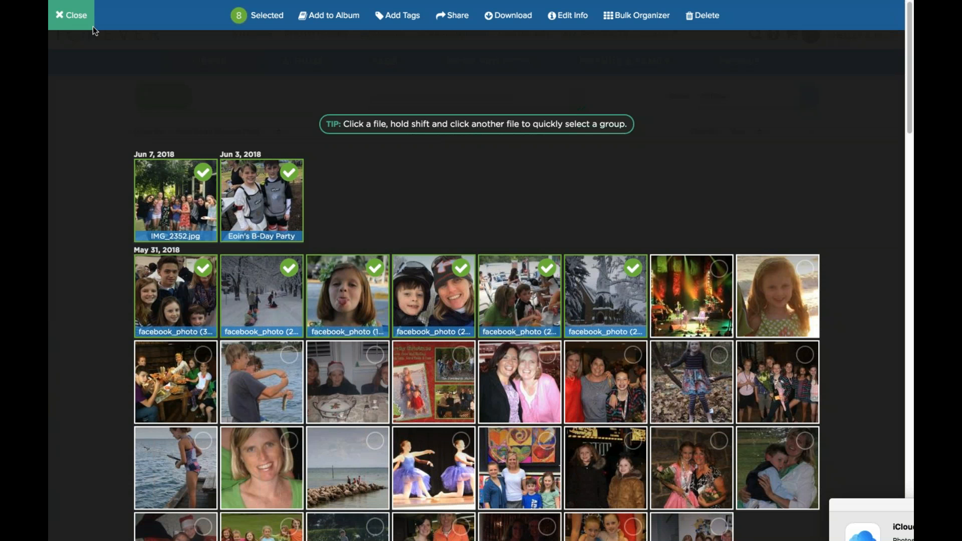
pyautogui.click(250, 198)
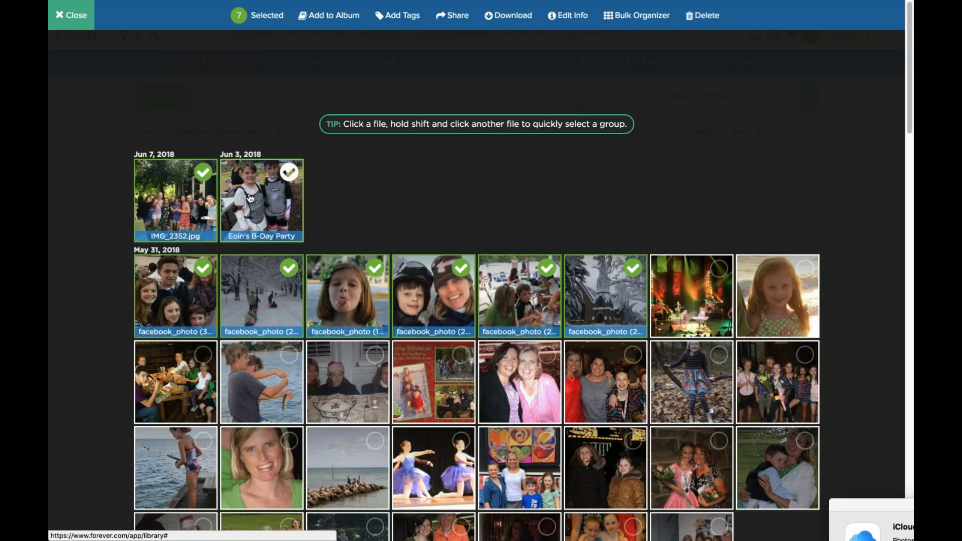
pyautogui.click(71, 15)
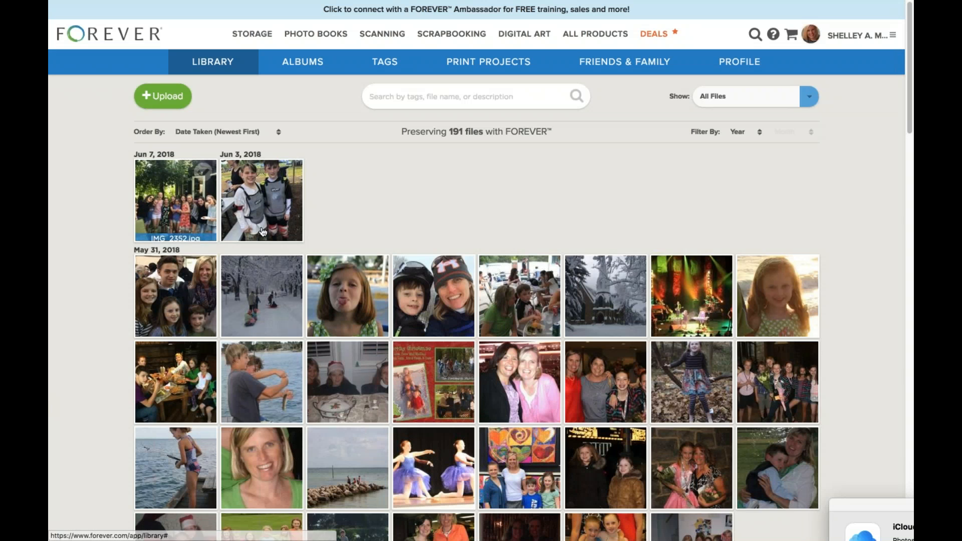
# Open the Jun 3 Eoin's B-Day Party photo and bring up its Edit Info form.
pyautogui.click(261, 201)
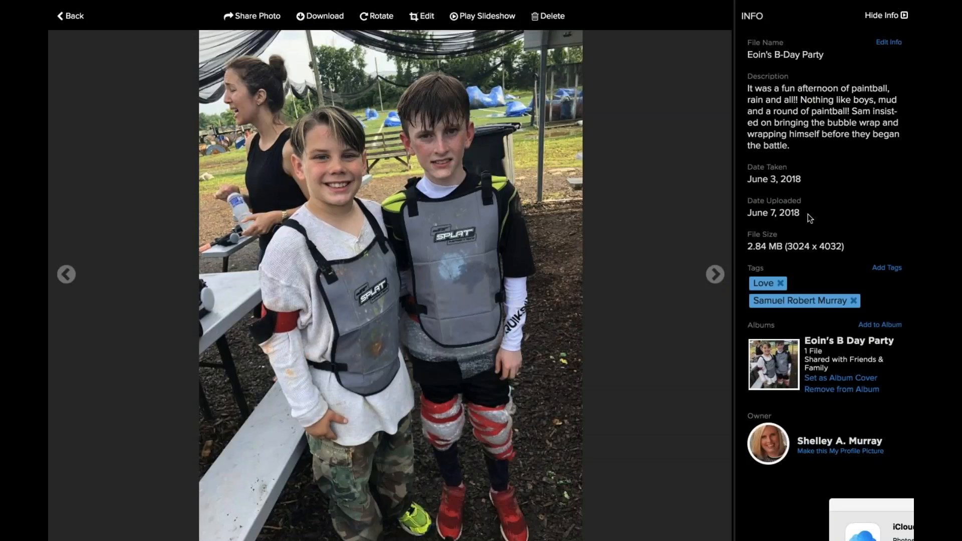
pyautogui.click(888, 42)
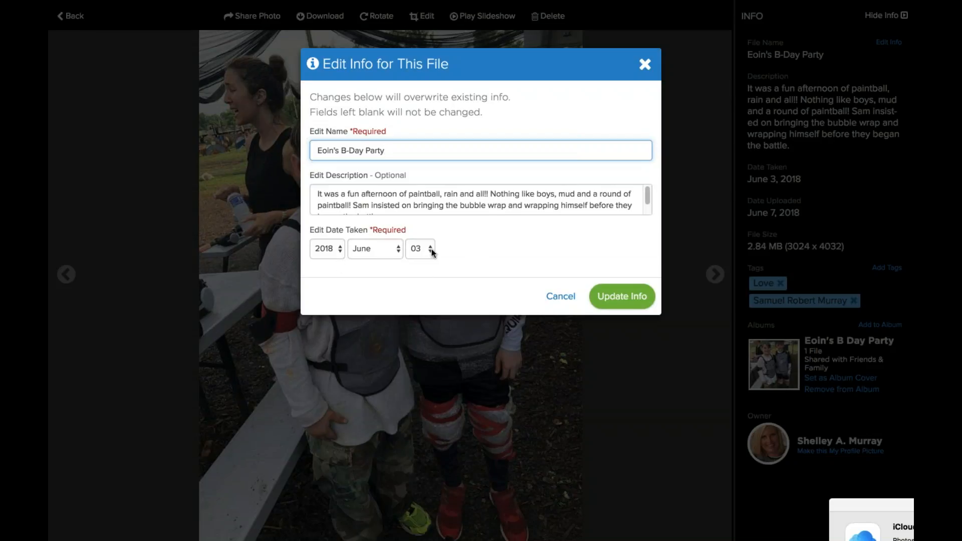
# Dismiss the Edit Info form with Escape and go back to the Library grid.
pyautogui.press('Escape')
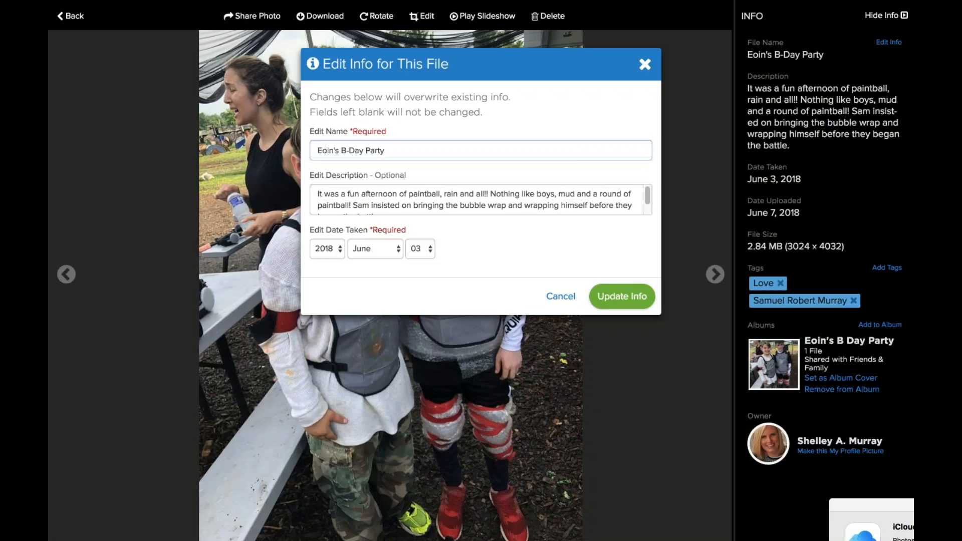
pyautogui.click(70, 16)
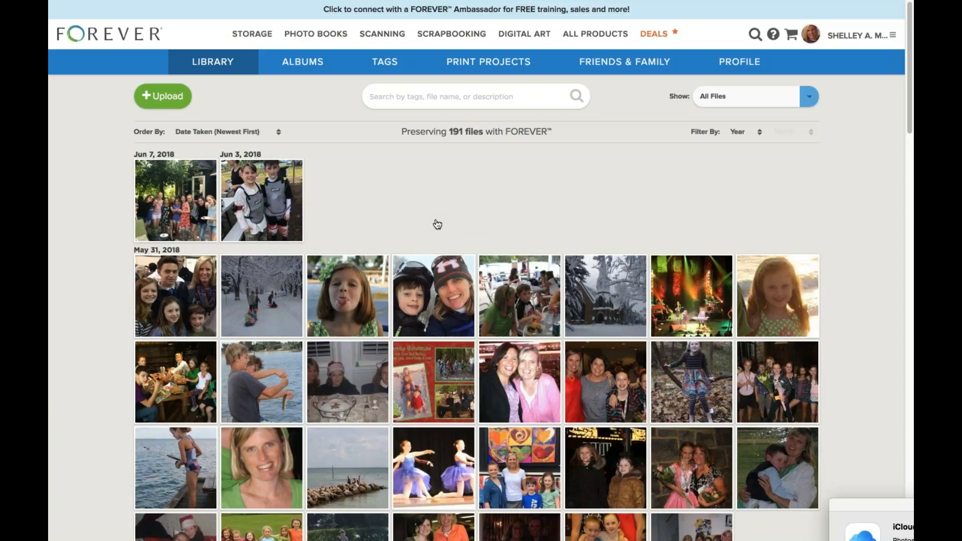
pyautogui.click(259, 208)
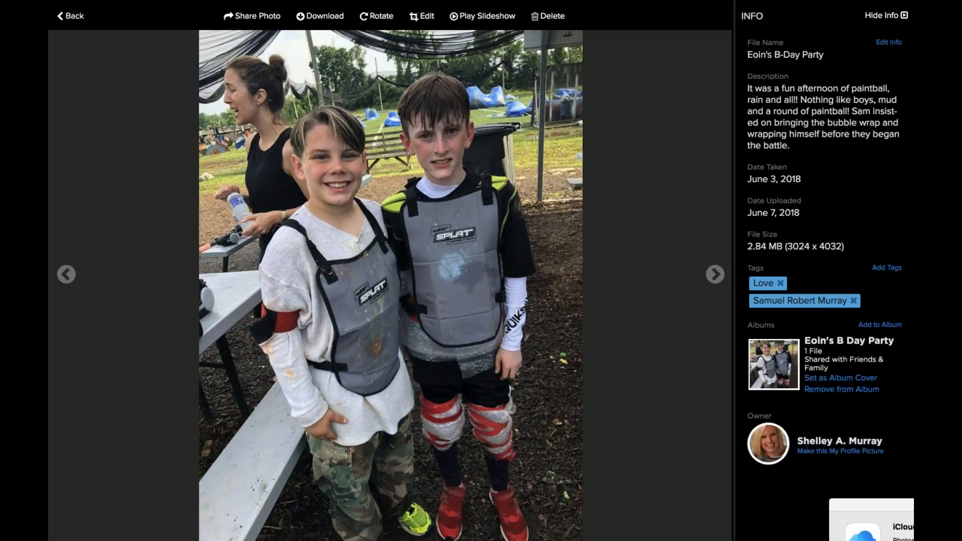
pyautogui.click(70, 16)
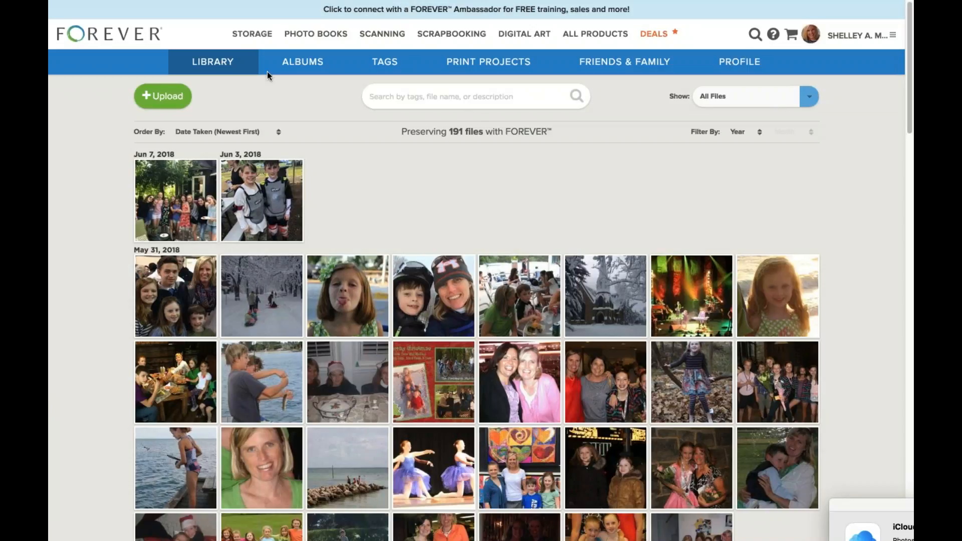
# Load the forever.com home page from the address bar.
pyautogui.moveTo(365, 2)
pyautogui.click(368, 46)
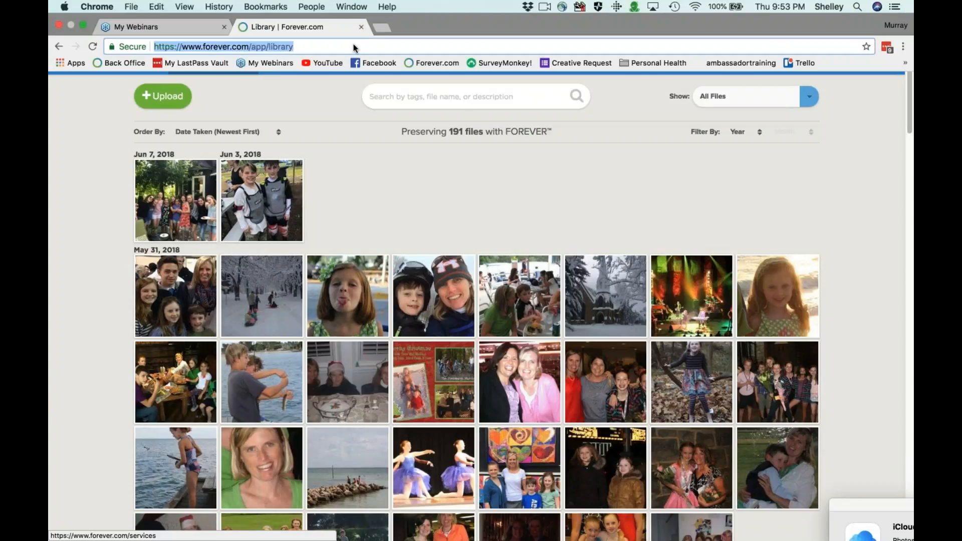
pyautogui.write('forever.com')
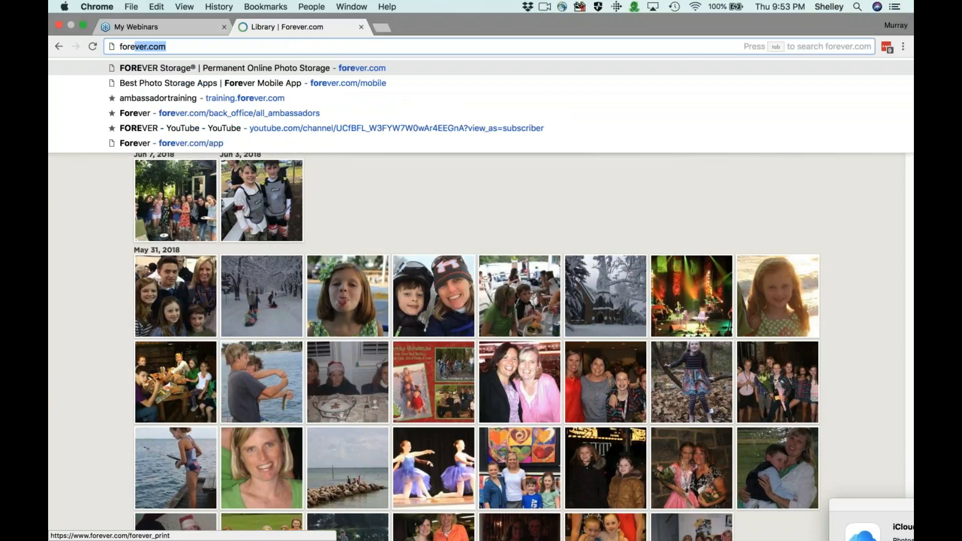
pyautogui.press('Return')
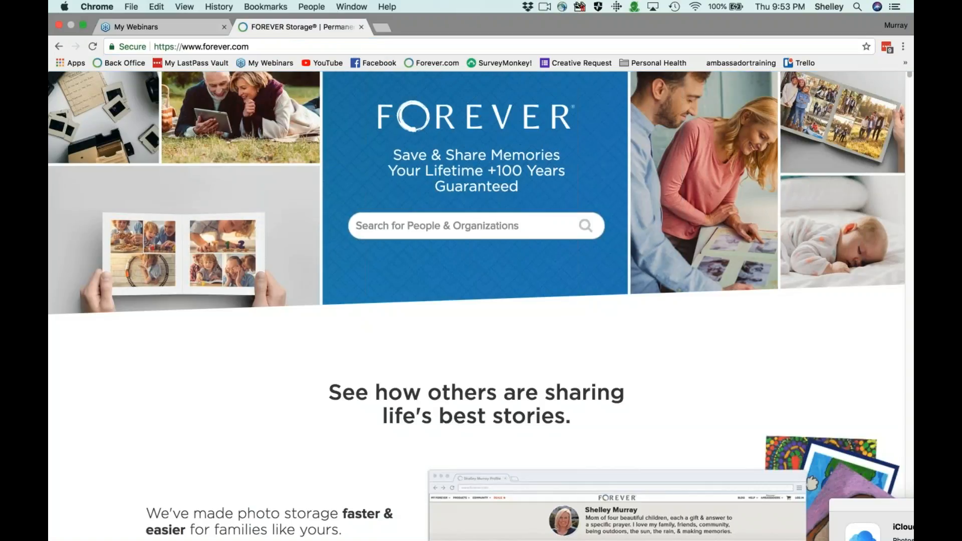
# Search people and organizations for 'mobile' to list the Forever Mobile App accounts.
pyautogui.click(453, 227)
pyautogui.write('mobile')
pyautogui.press('Return')
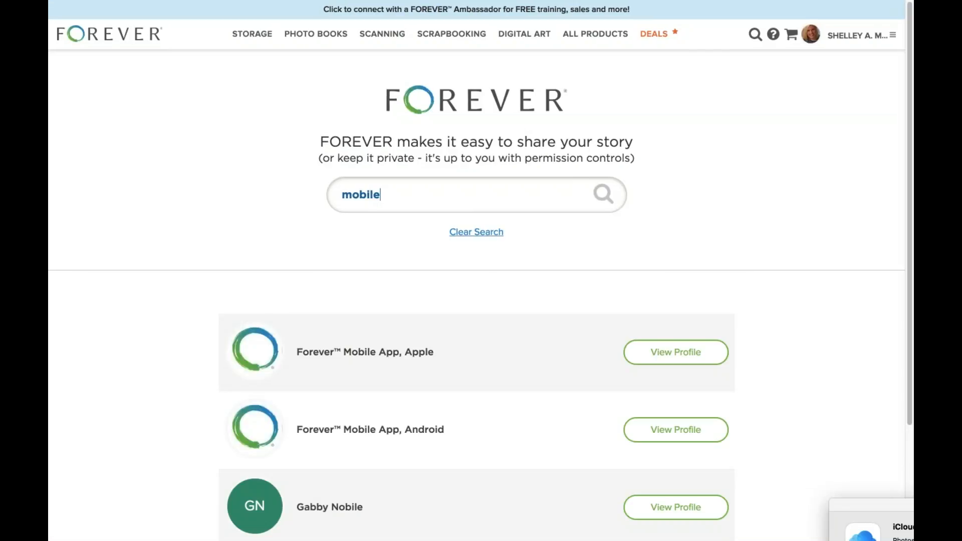
pyautogui.scroll(-2, 368, 200)
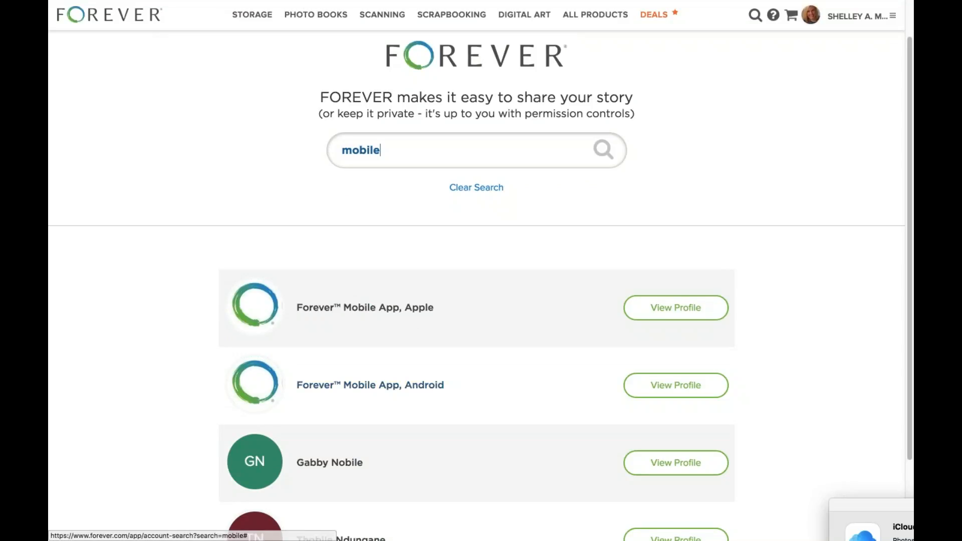
# Open the Forever Mobile App, Apple profile, view Setting Up Your App and Auto Sync, then return.
pyautogui.click(656, 307)
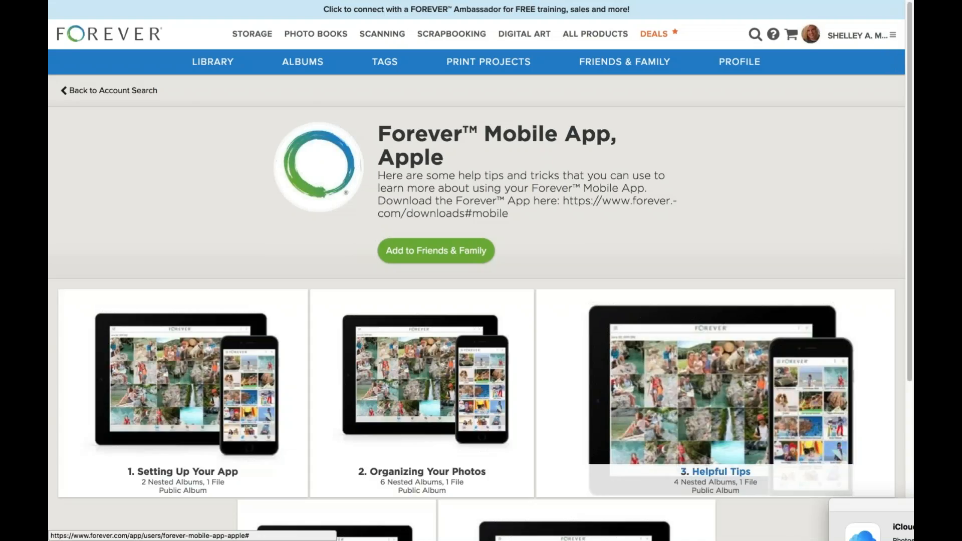
pyautogui.scroll(-3, 476, 330)
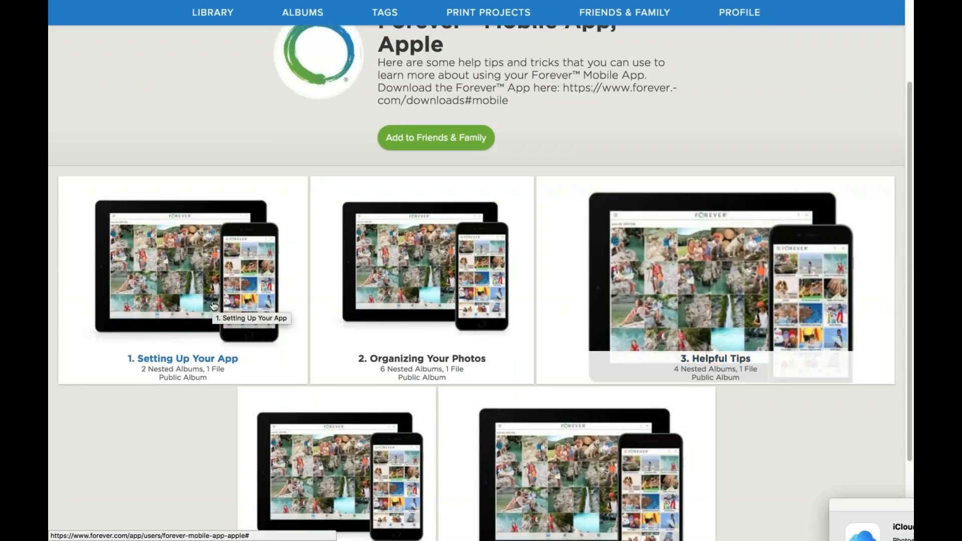
pyautogui.click(214, 306)
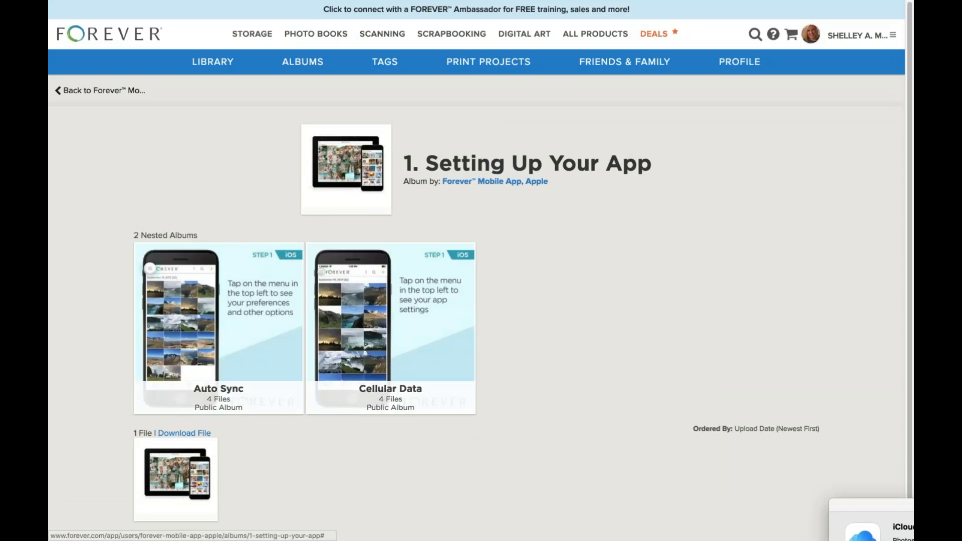
pyautogui.click(242, 320)
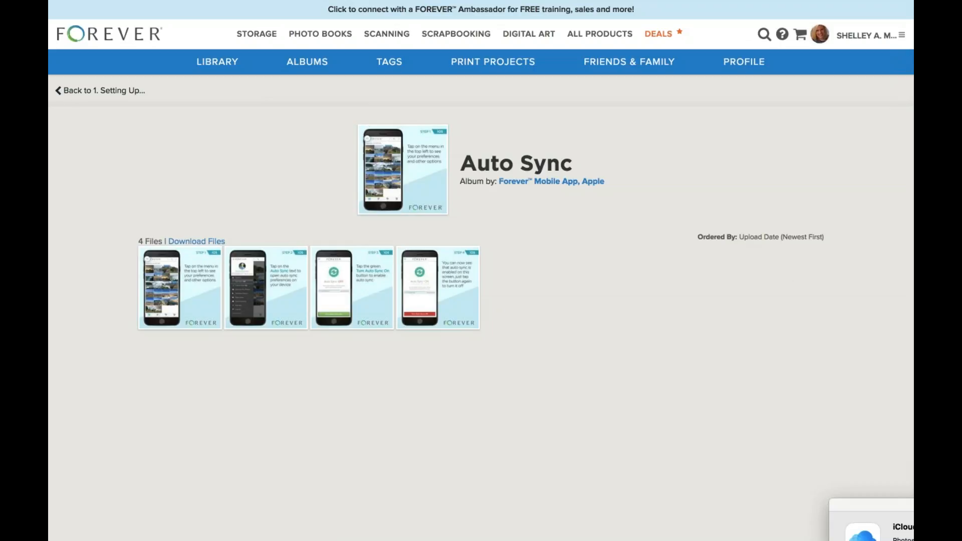
pyautogui.click(143, 90)
pyautogui.click(144, 91)
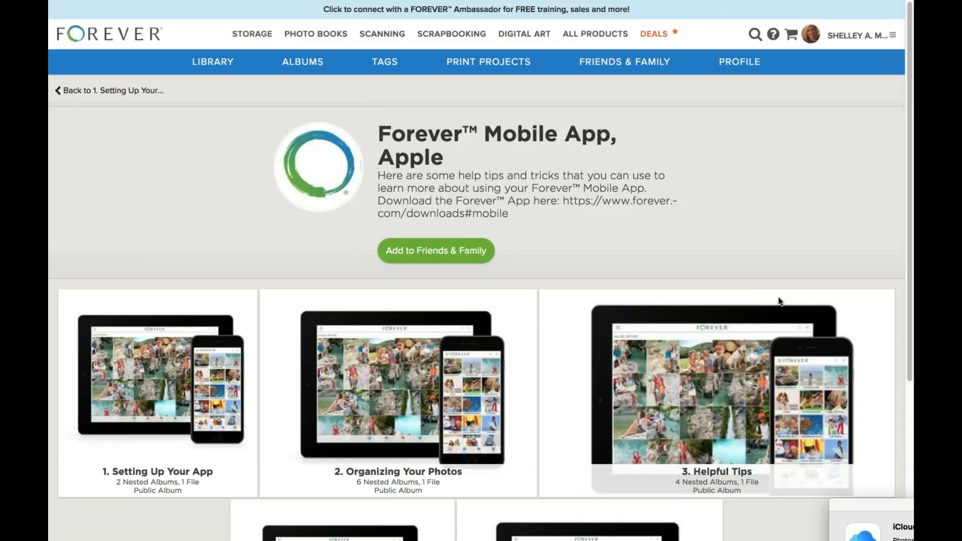
pyautogui.moveTo(705, 4)
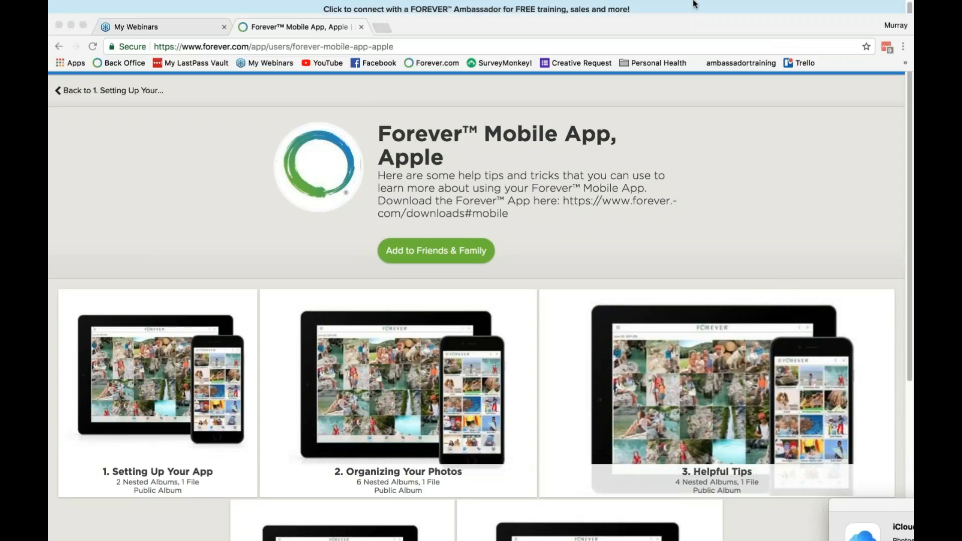